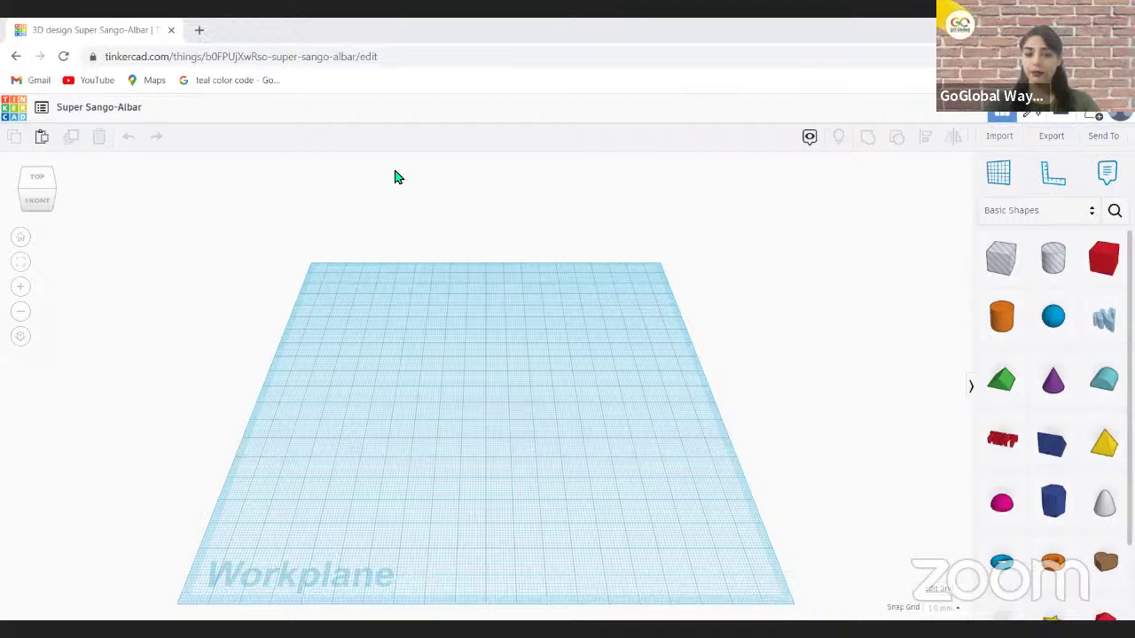
# Open the Tinkercad dashboard in a new browser tab.
pyautogui.hotkey('ctrl', 't')
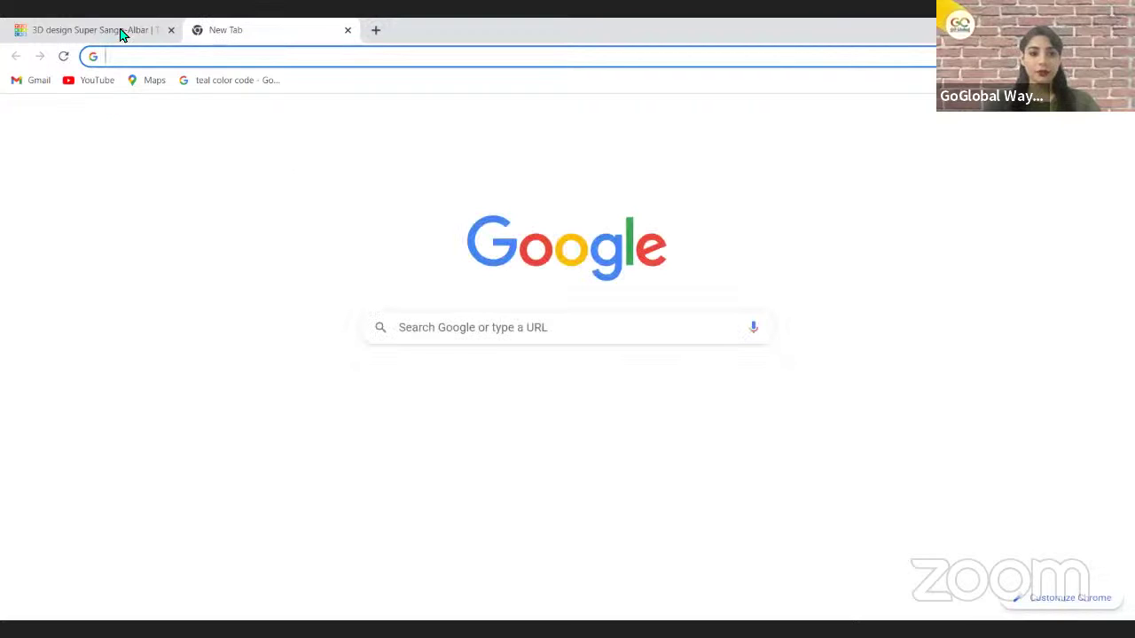
pyautogui.click(121, 32)
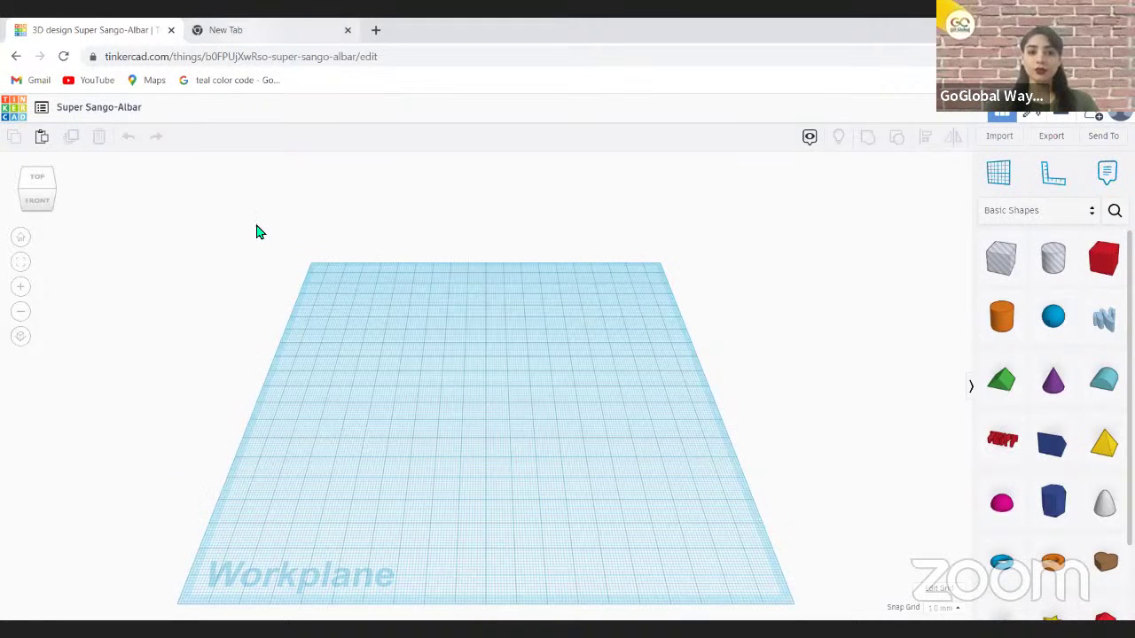
pyautogui.click(271, 32)
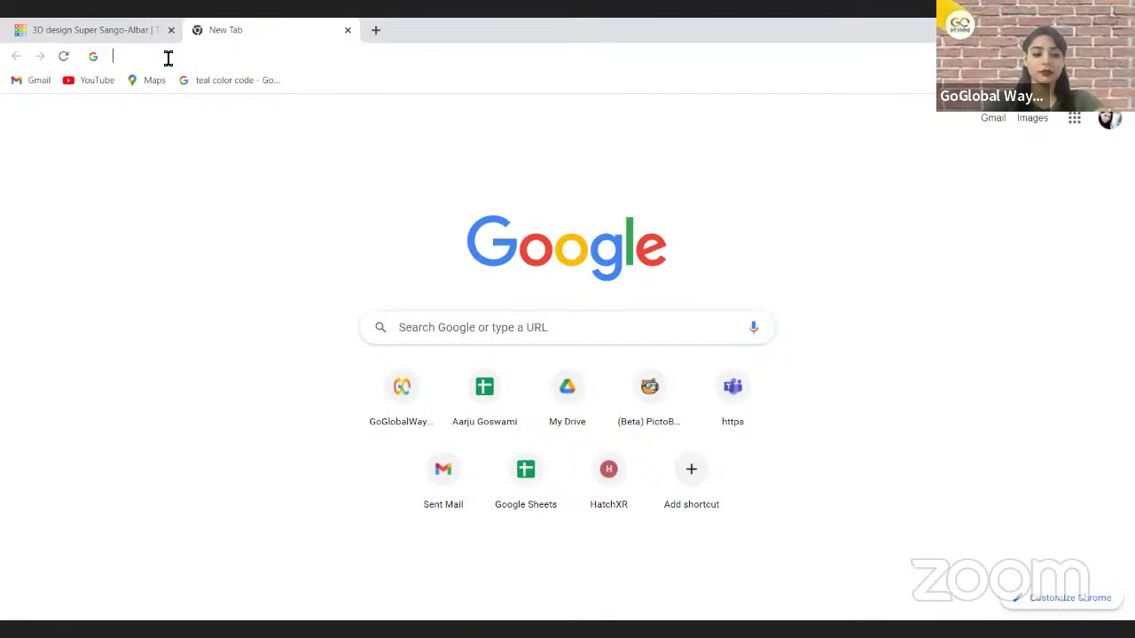
pyautogui.write('tinkercad')
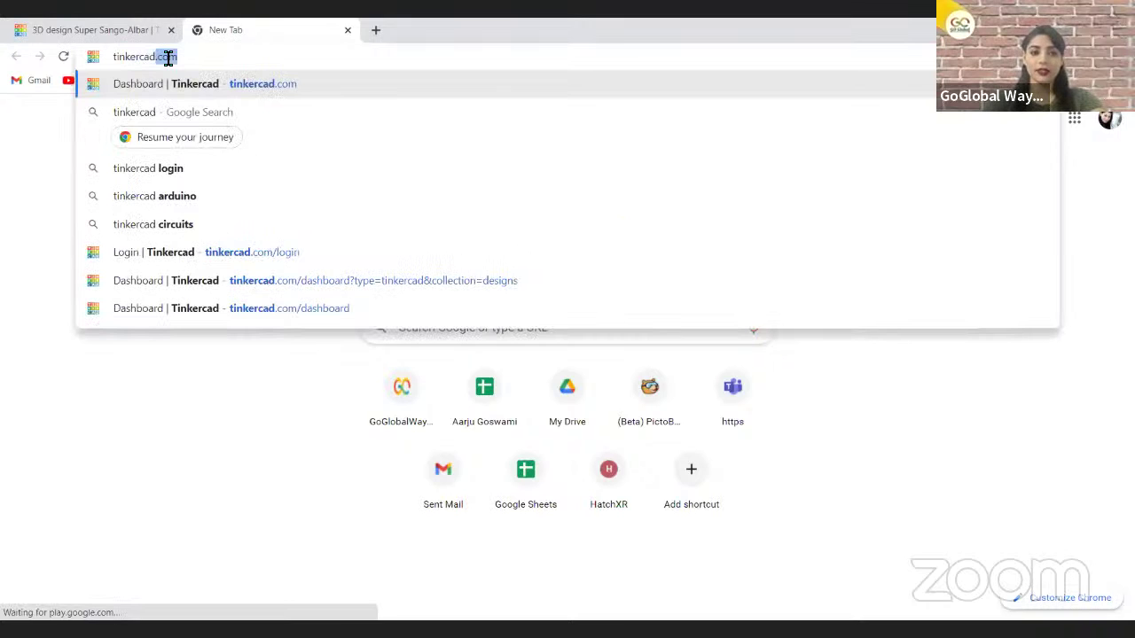
pyautogui.press('Return')
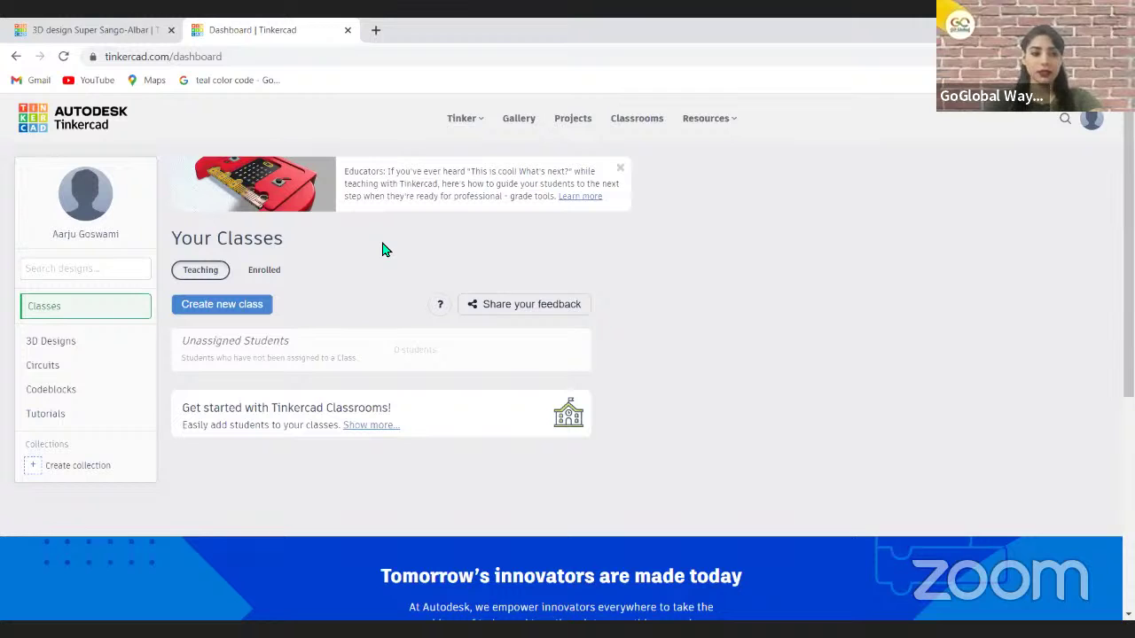
# Show the list of saved 3D designs and return to the open Super Sango-Albar design.
pyautogui.click(55, 350)
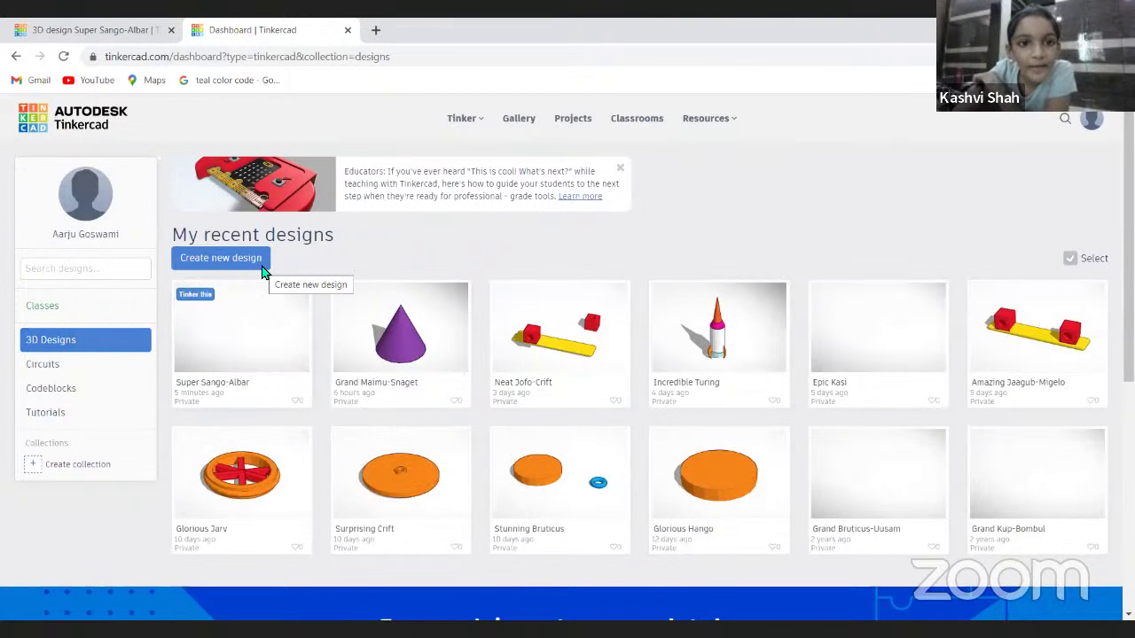
pyautogui.click(262, 266)
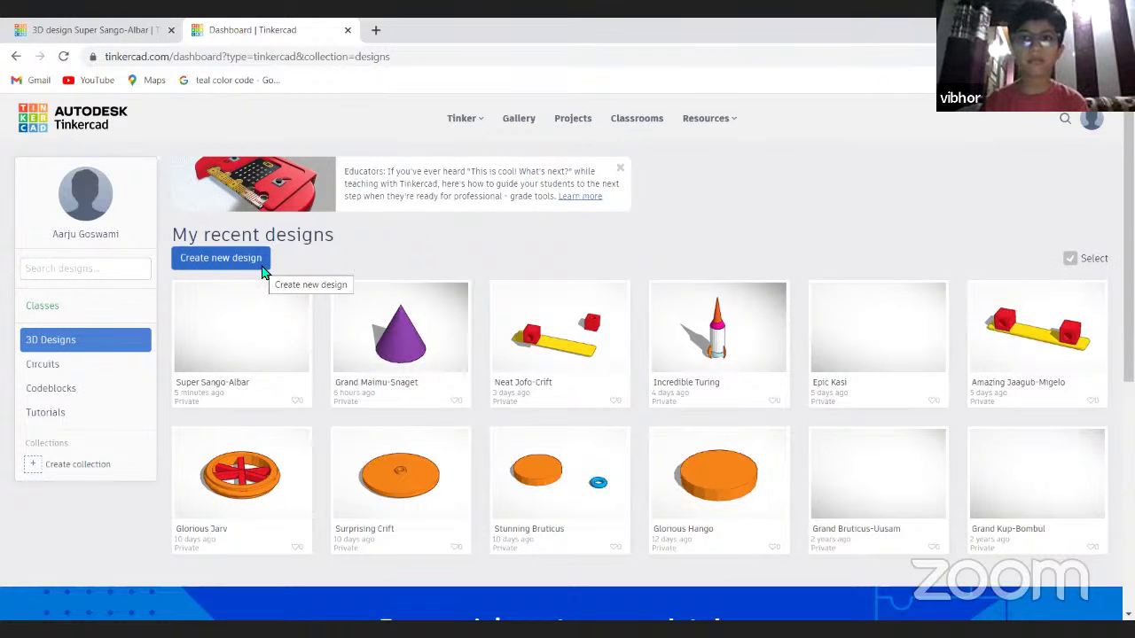
pyautogui.click(123, 31)
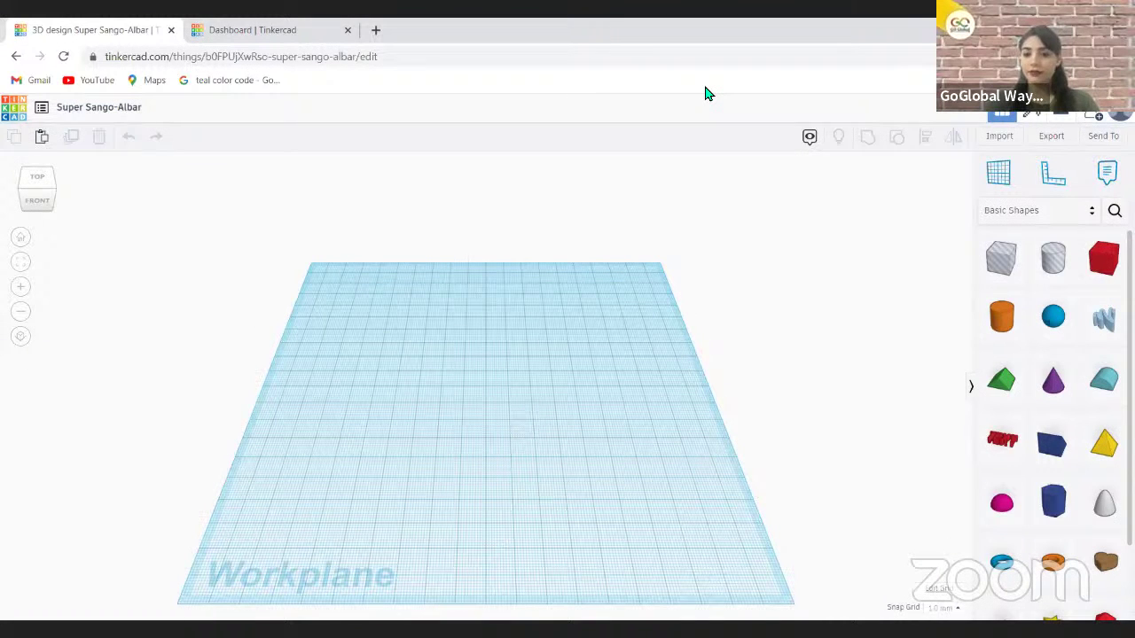
# Examine the empty workplane from the top, back, bottom and angled corner views.
pyautogui.click(35, 188)
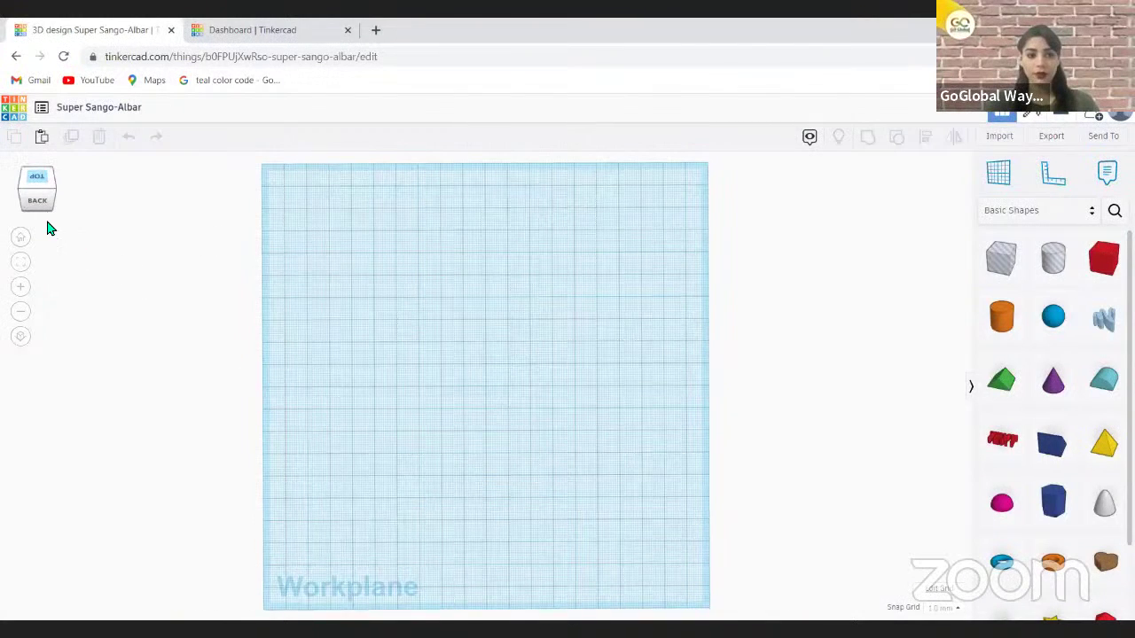
pyautogui.click(38, 204)
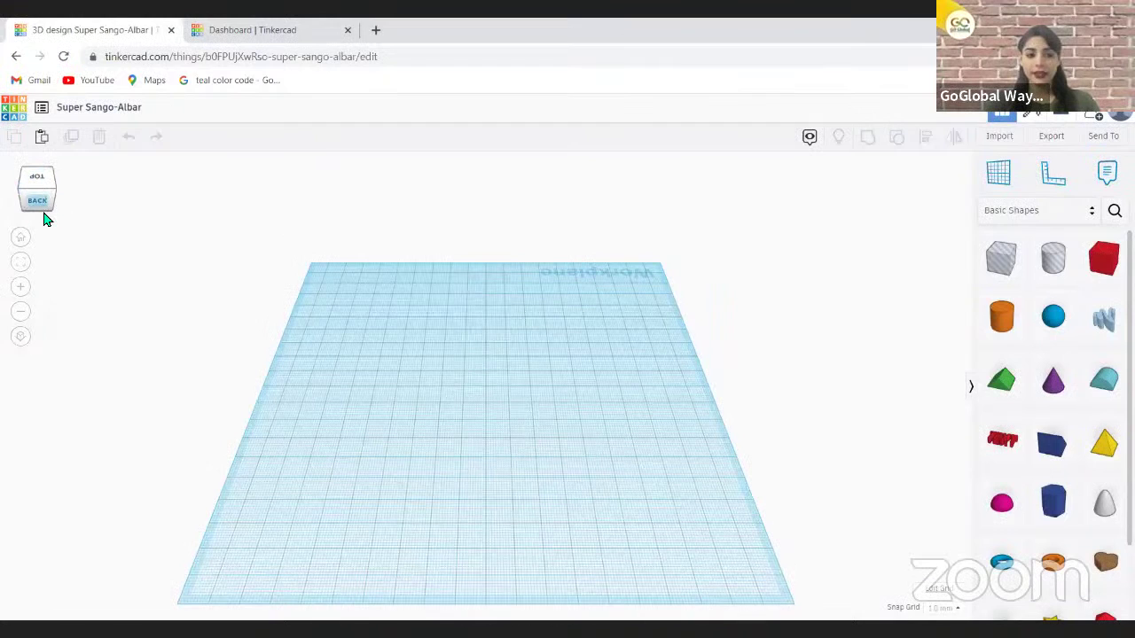
pyautogui.click(34, 204)
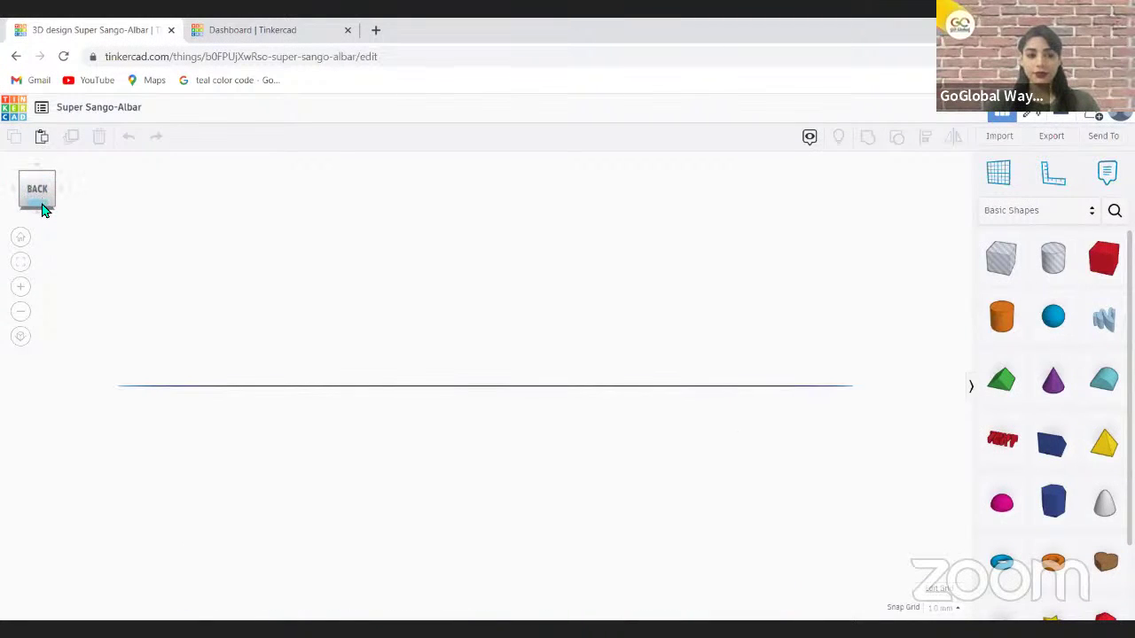
pyautogui.click(41, 219)
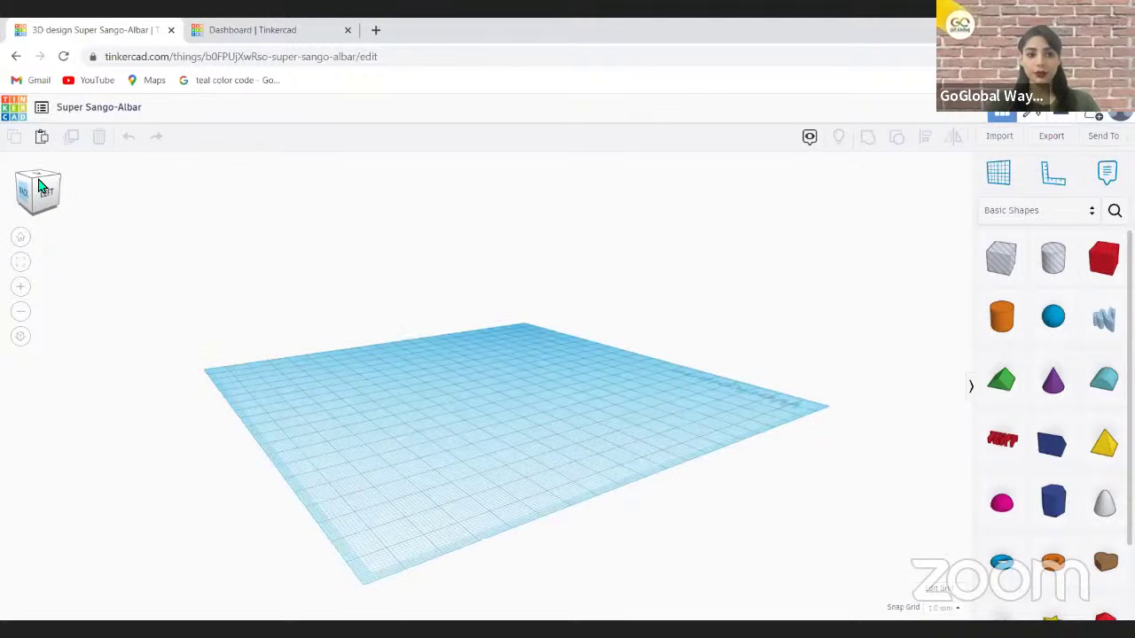
pyautogui.click(39, 188)
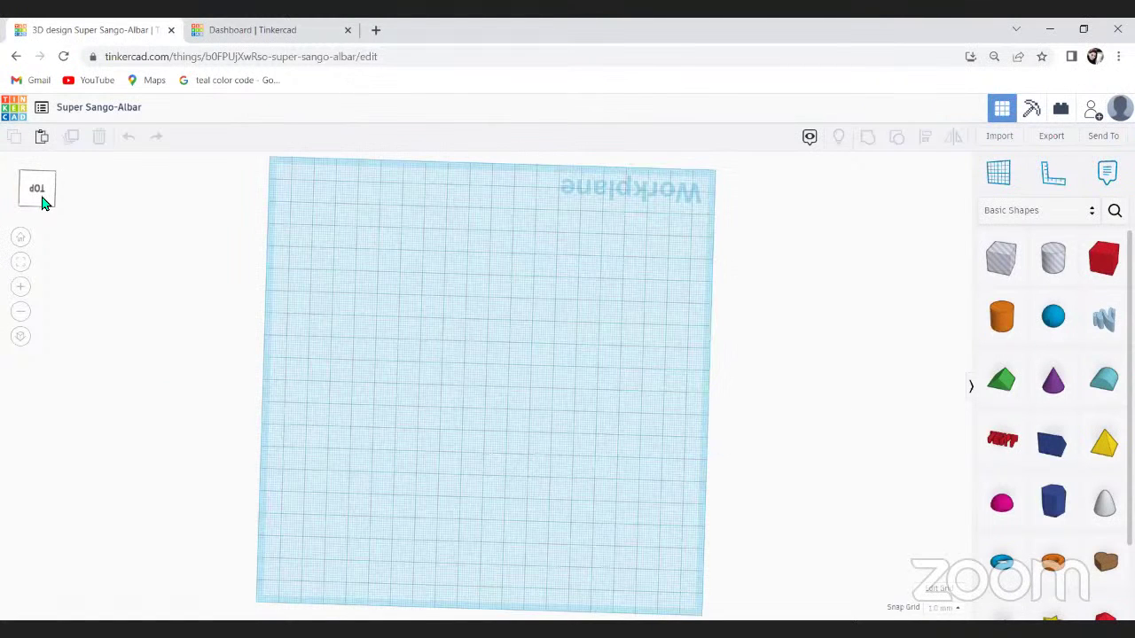
pyautogui.click(41, 202)
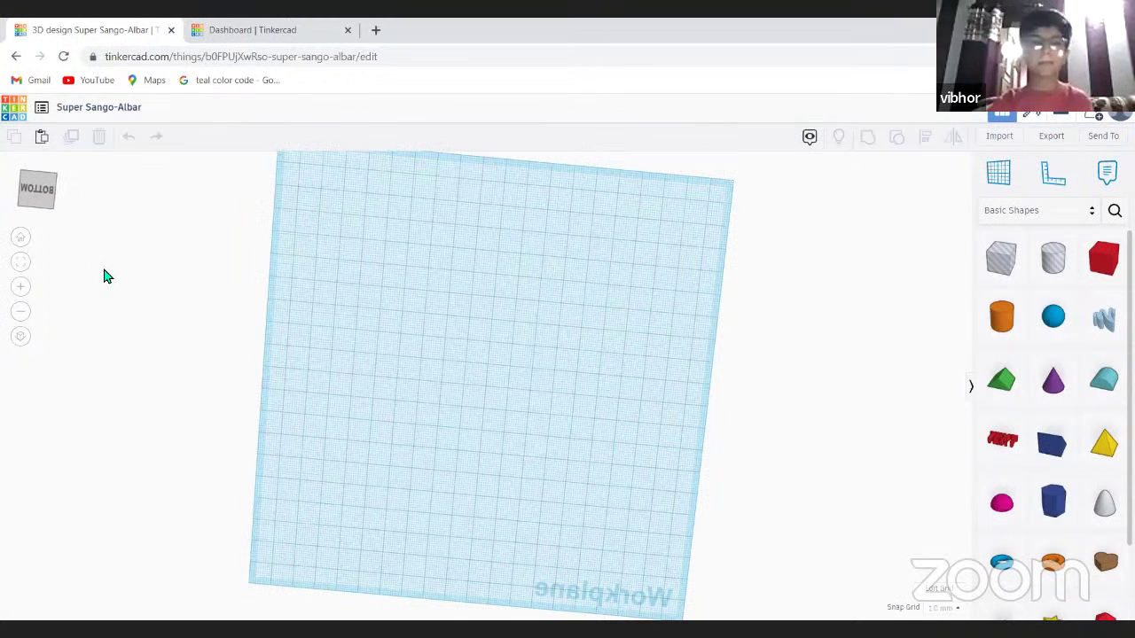
pyautogui.moveTo(30, 195); pyautogui.dragTo(31, 206)
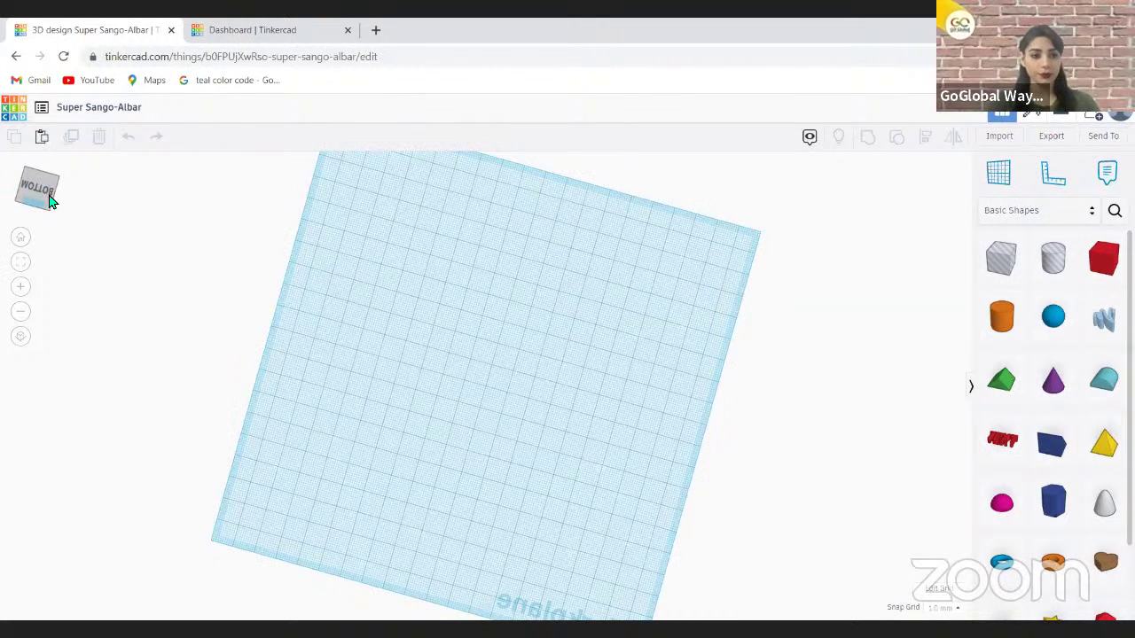
pyautogui.click(43, 187)
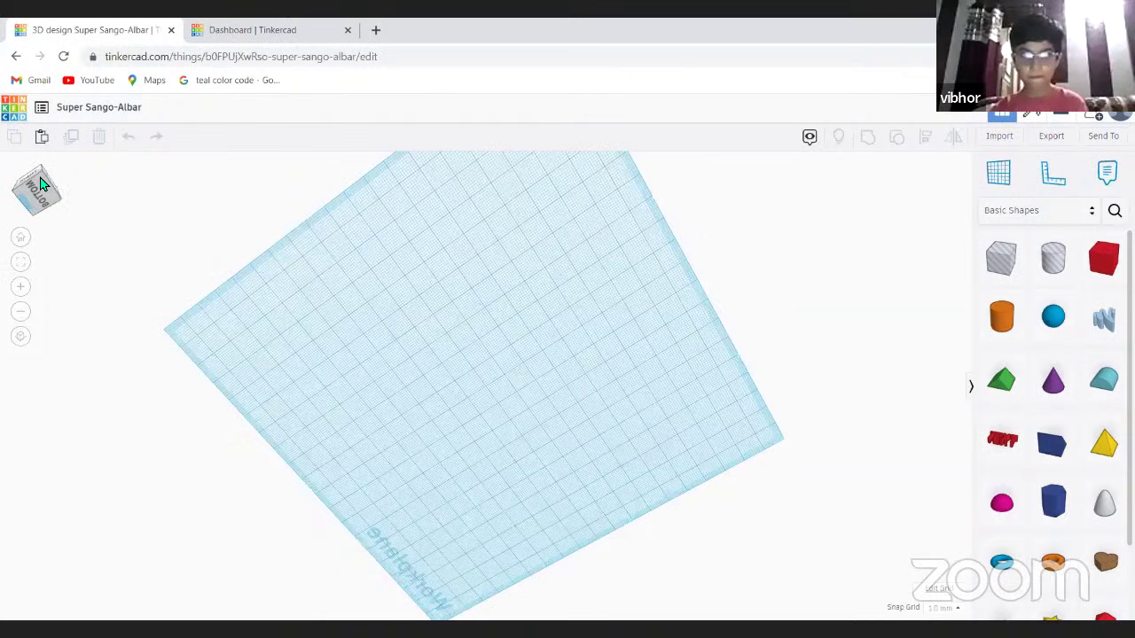
pyautogui.click(40, 183)
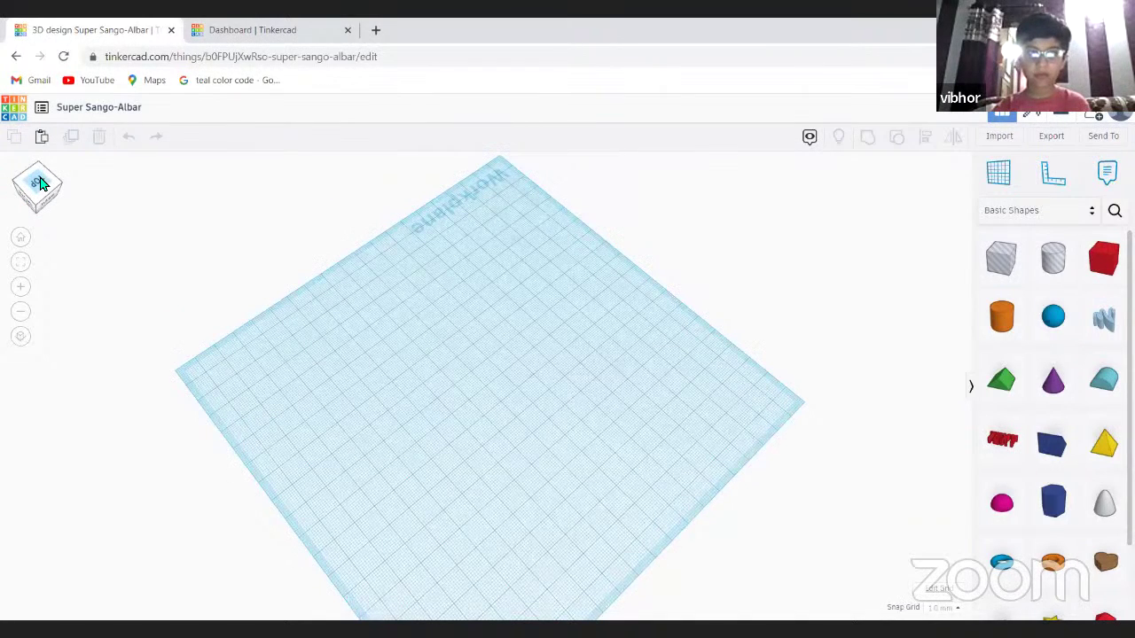
pyautogui.click(41, 188)
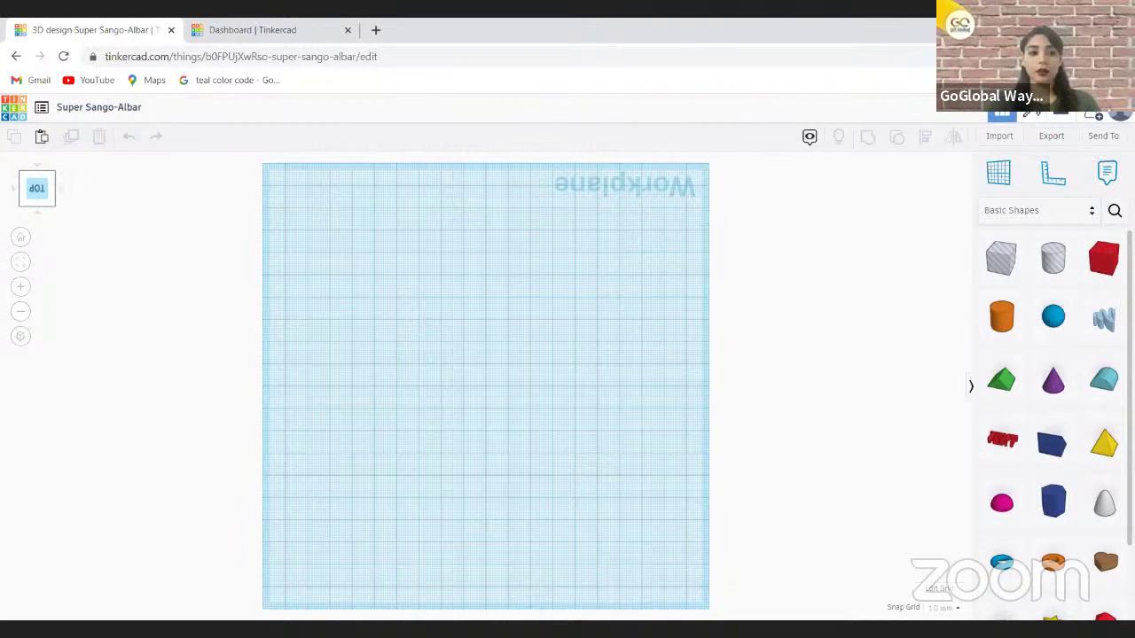
pyautogui.moveTo(42, 193); pyautogui.dragTo(49, 203)
pyautogui.click(39, 183)
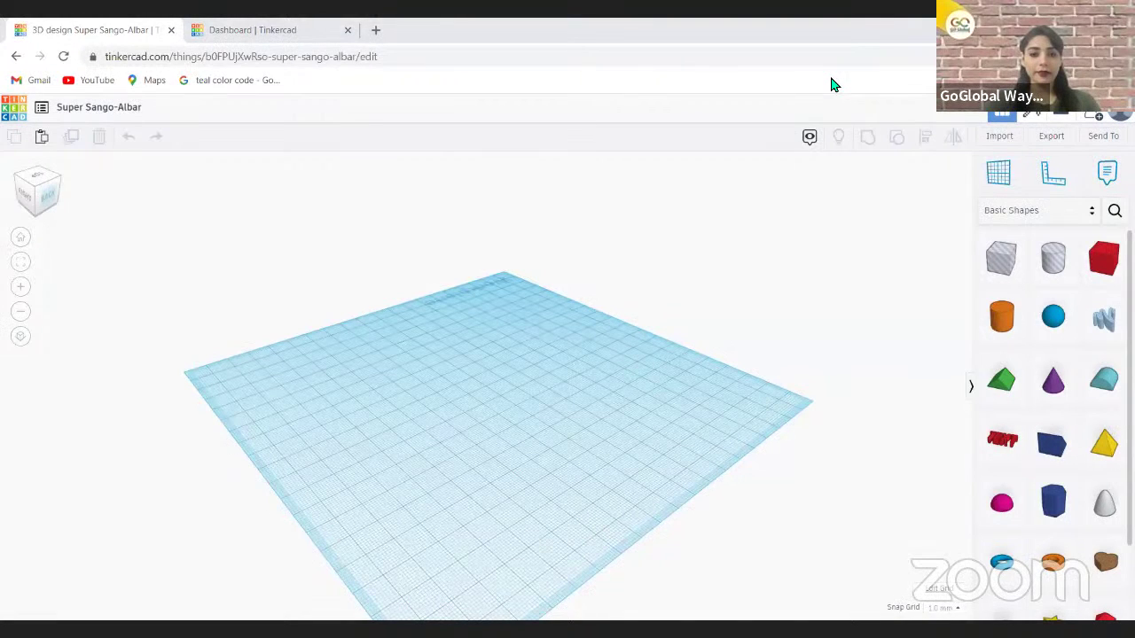
# Annotate the empty area beside the workplane with a red triangle made of three straight lines.
pyautogui.moveTo(193, 302); pyautogui.dragTo(223, 228)
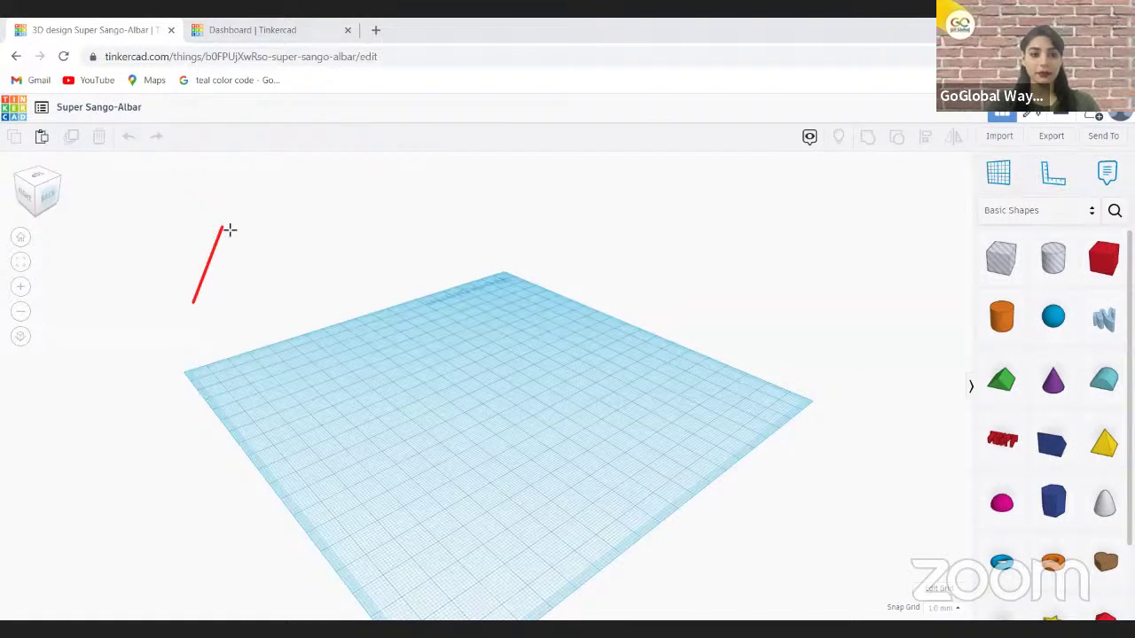
pyautogui.moveTo(223, 228); pyautogui.dragTo(264, 302)
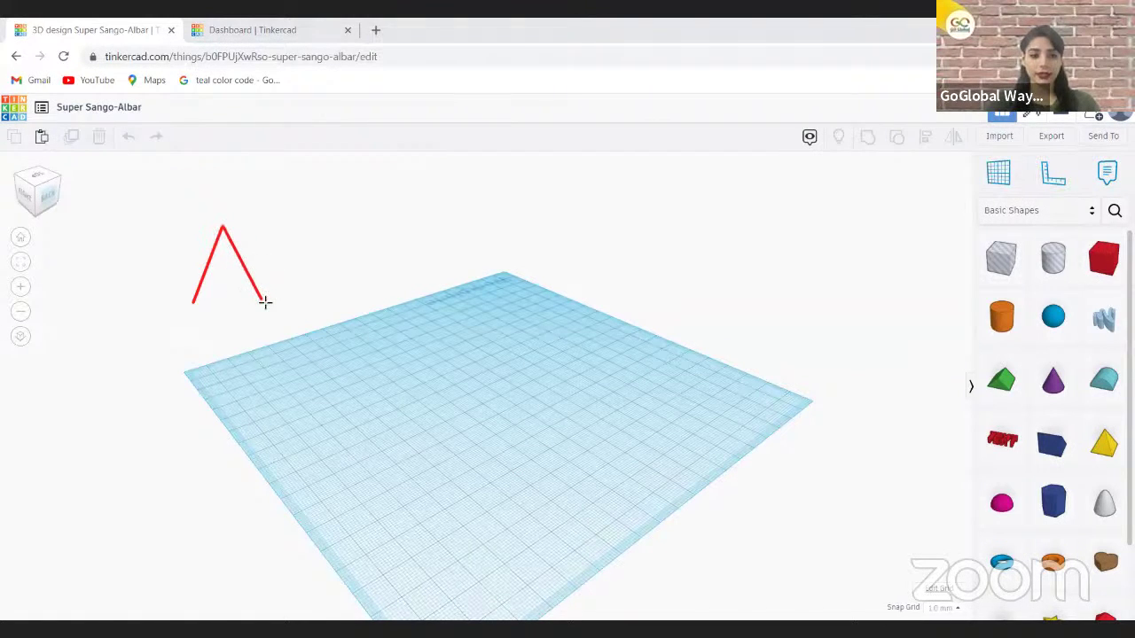
pyautogui.moveTo(198, 304); pyautogui.dragTo(265, 301)
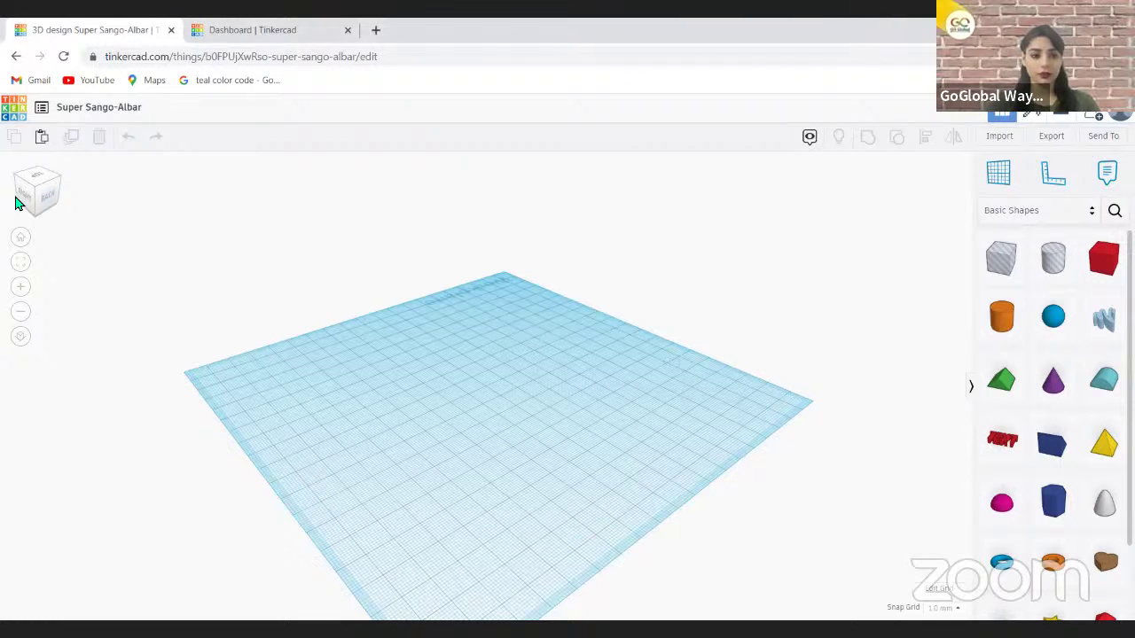
# Place a purple cone near the middle of the workplane and deselect it.
pyautogui.moveTo(35, 183); pyautogui.dragTo(36, 206)
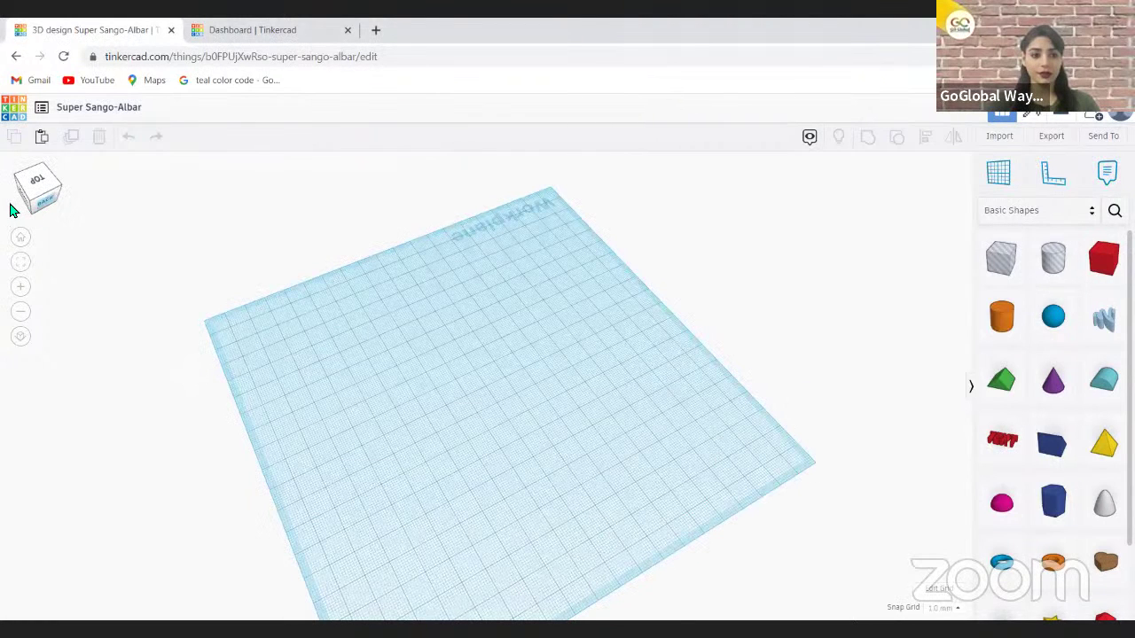
pyautogui.click(12, 207)
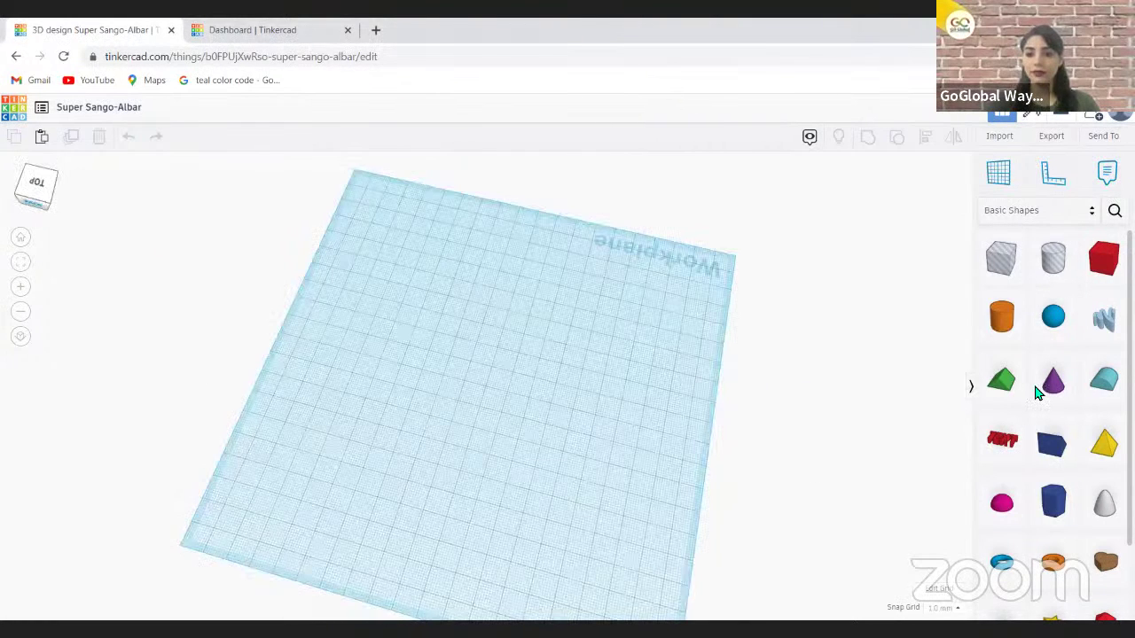
pyautogui.moveTo(767, 417); pyautogui.dragTo(539, 421, button='right')
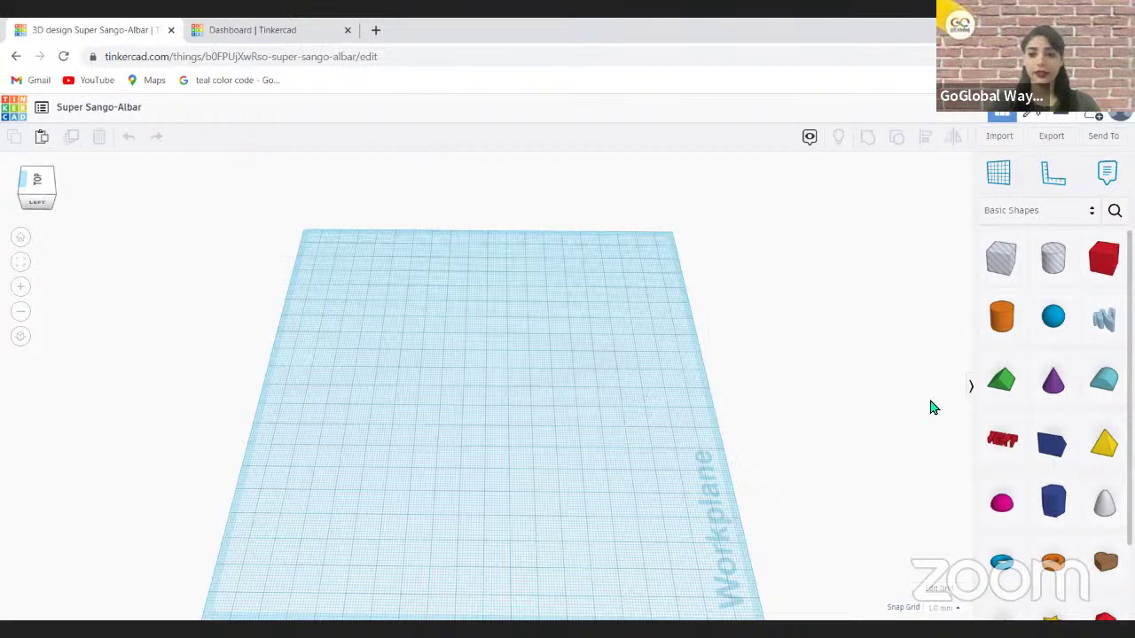
pyautogui.click(1054, 385)
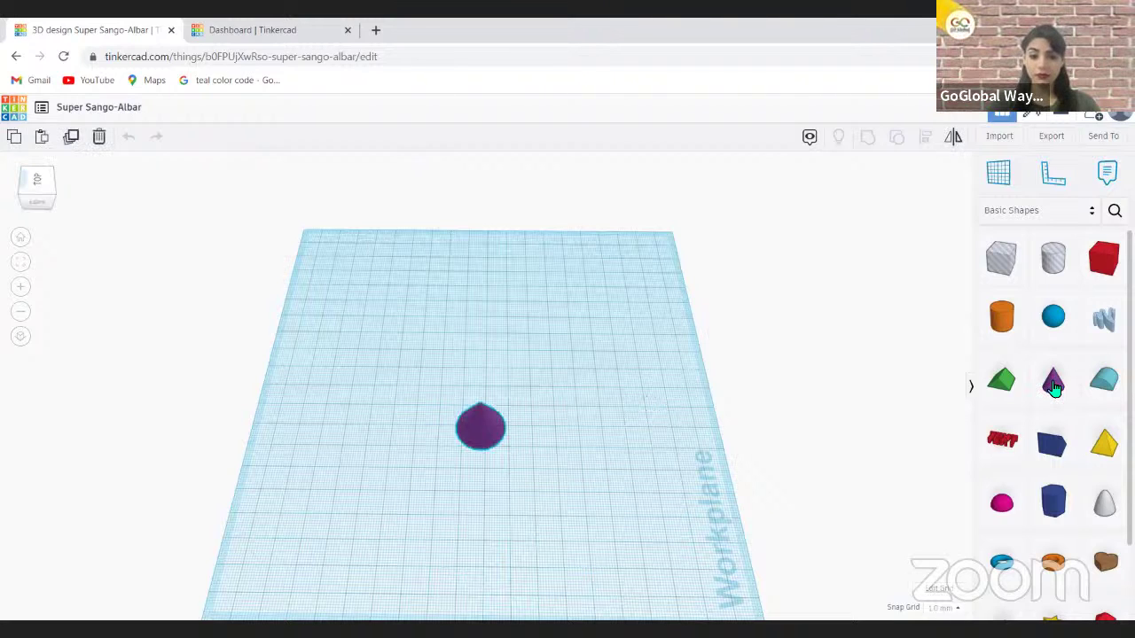
pyautogui.click(509, 425)
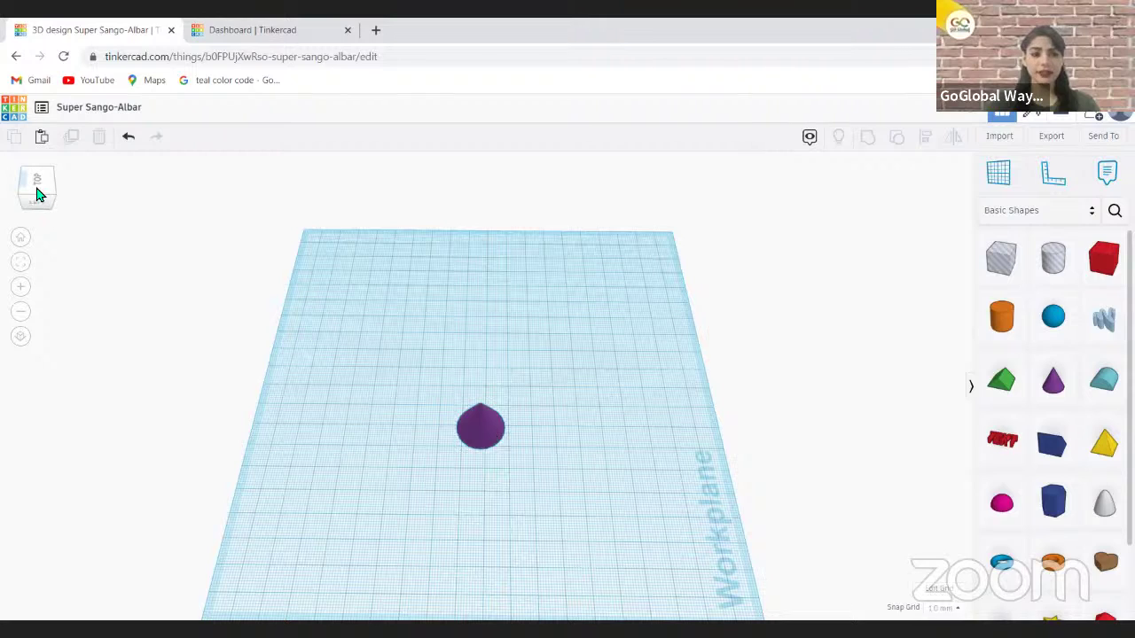
# Paste a copy of the cone beside the original and compare both cones from the left side.
pyautogui.hotkey('ctrl', 'v')
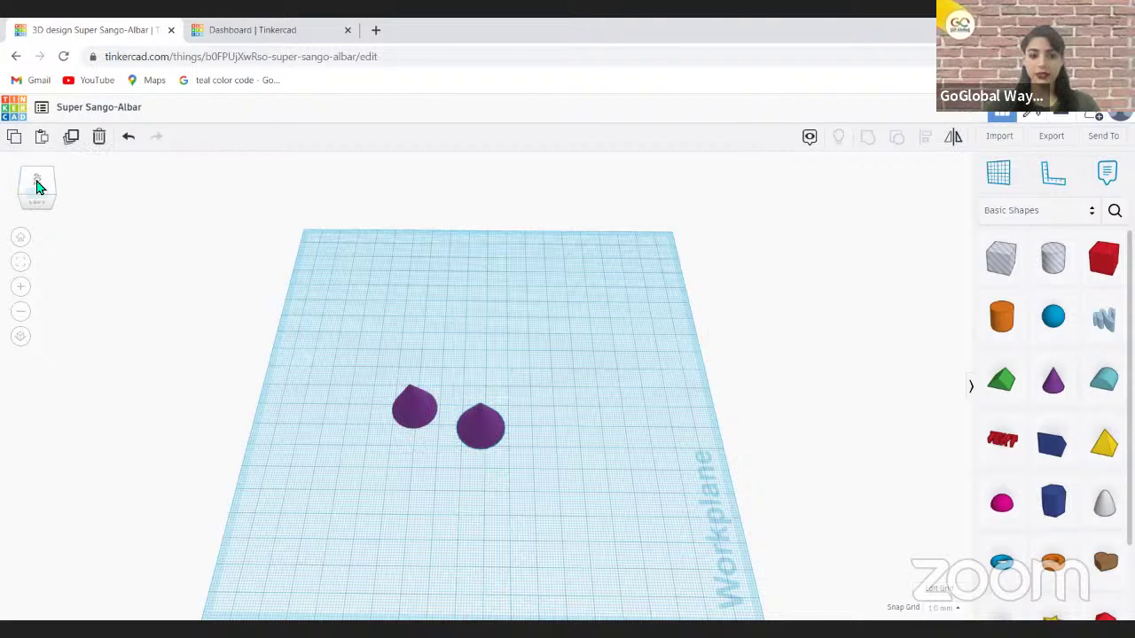
pyautogui.click(37, 181)
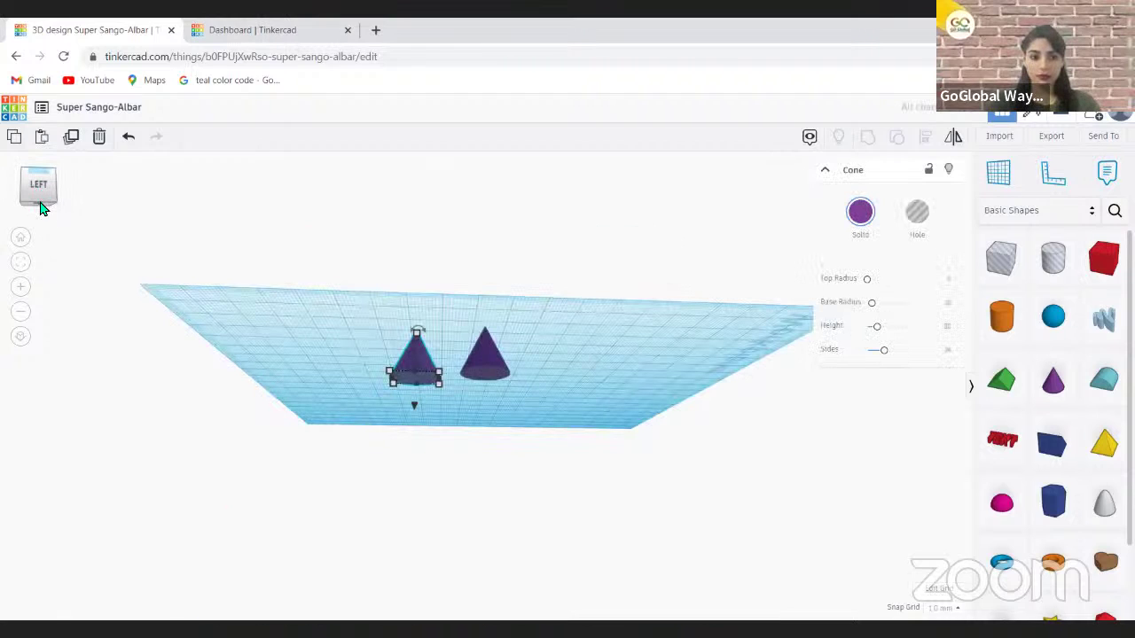
pyautogui.click(38, 209)
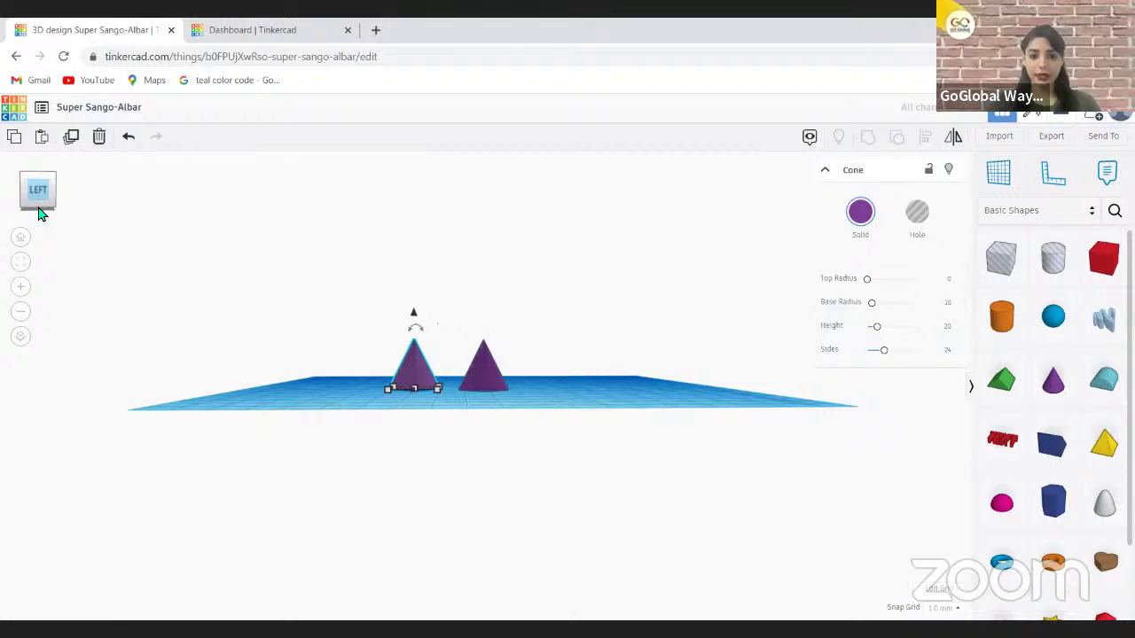
pyautogui.click(39, 213)
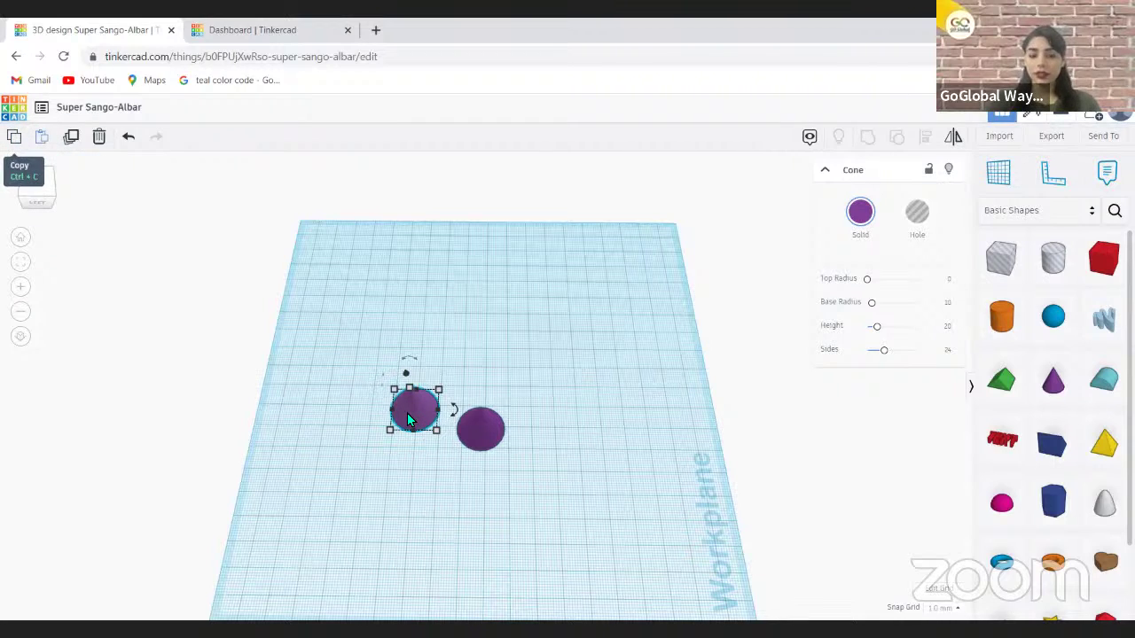
# Copy the duplicate cone to the clipboard and delete it from the workplane.
pyautogui.hotkey('ctrl', 'c')
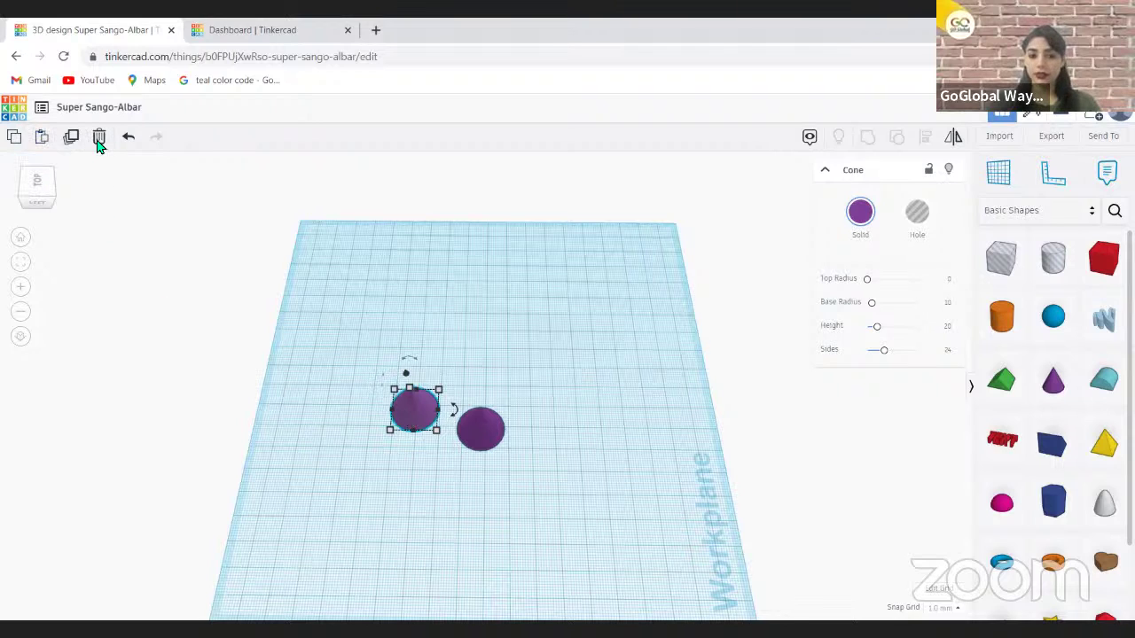
pyautogui.click(98, 142)
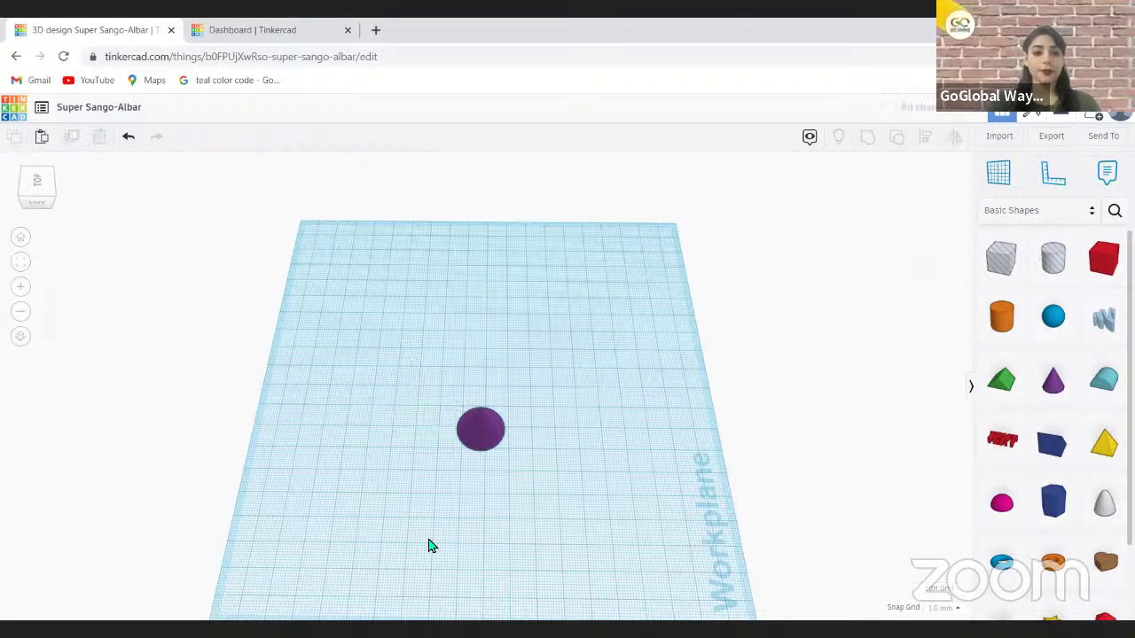
# Examine the remaining cone from the left side and from below the workplane.
pyautogui.click(36, 187)
pyautogui.click(35, 187)
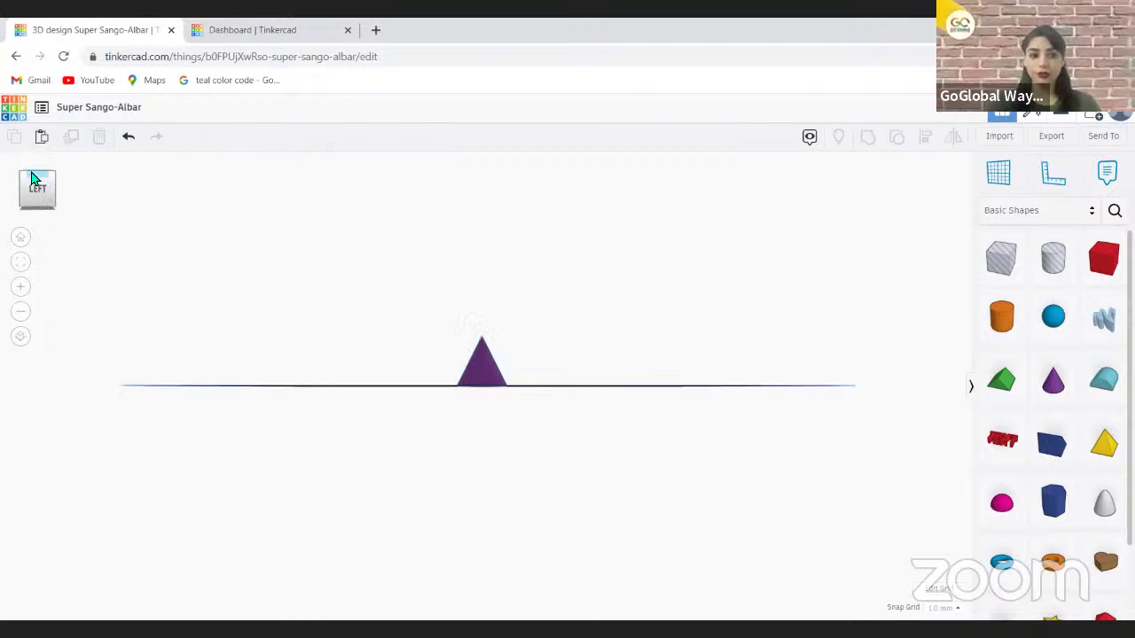
pyautogui.click(38, 177)
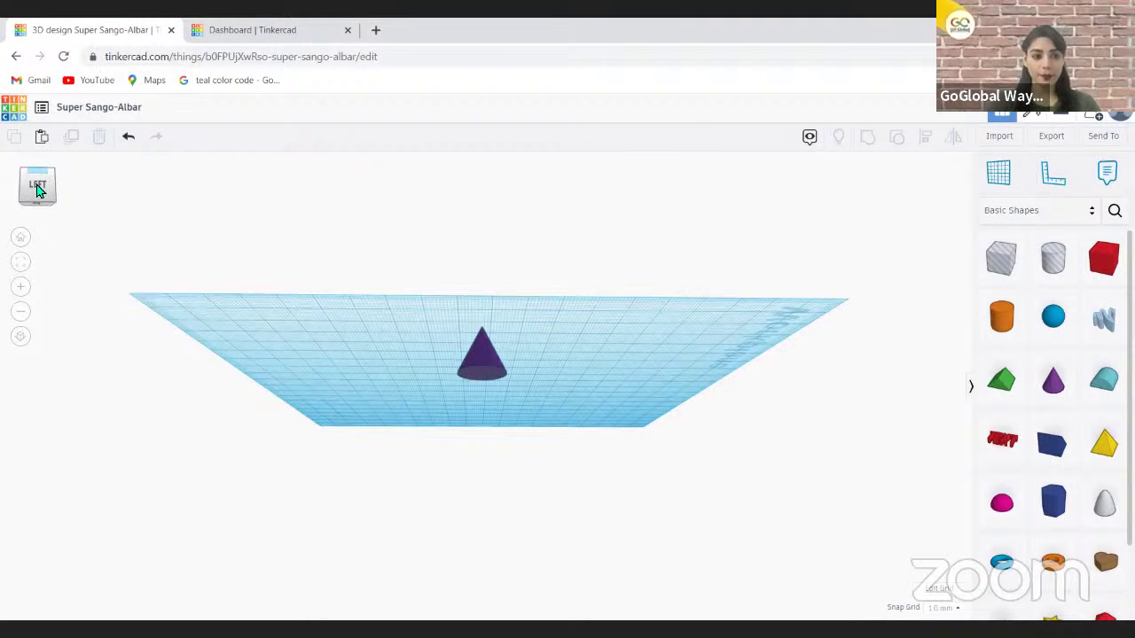
# Place a second cone behind the first as a hole, and delete it from the workplane.
pyautogui.click(37, 187)
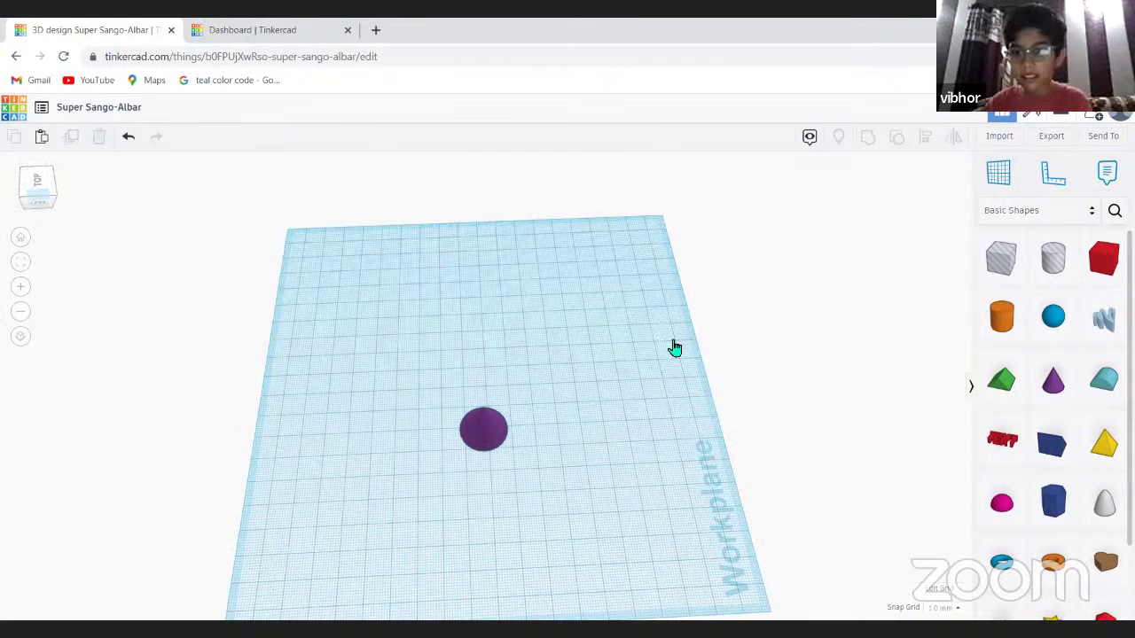
pyautogui.click(510, 364)
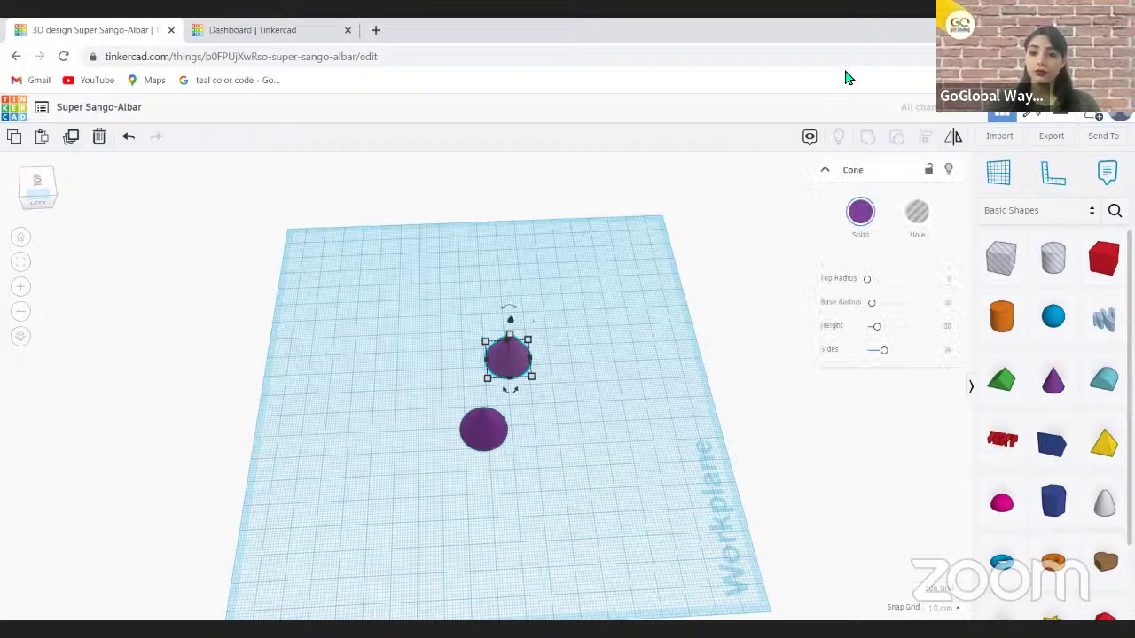
pyautogui.click(921, 216)
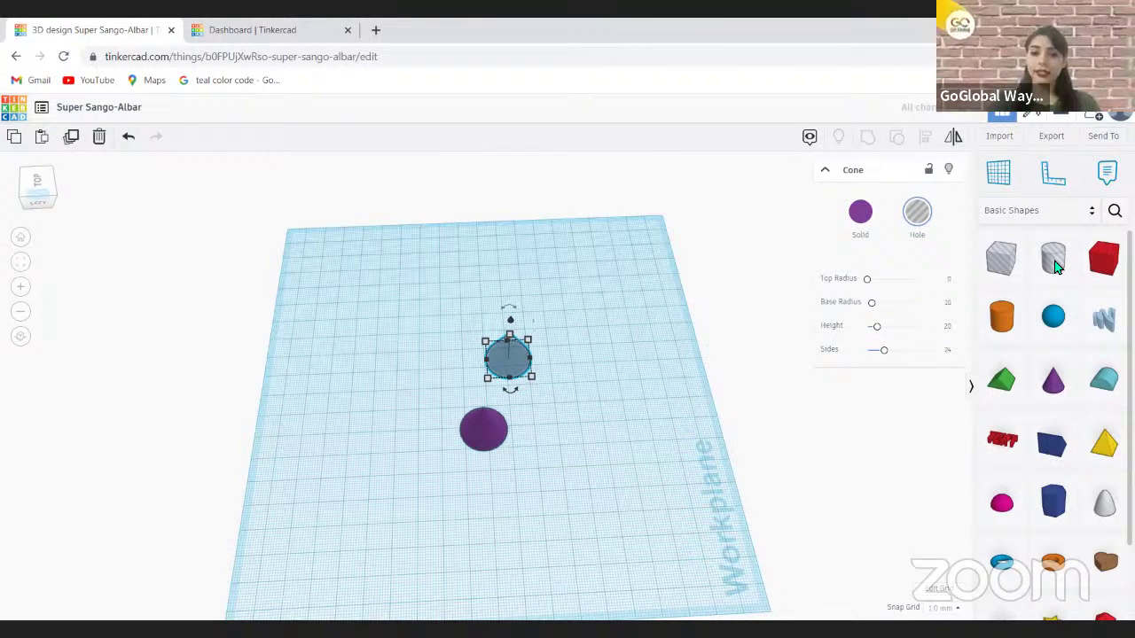
pyautogui.press('Delete')
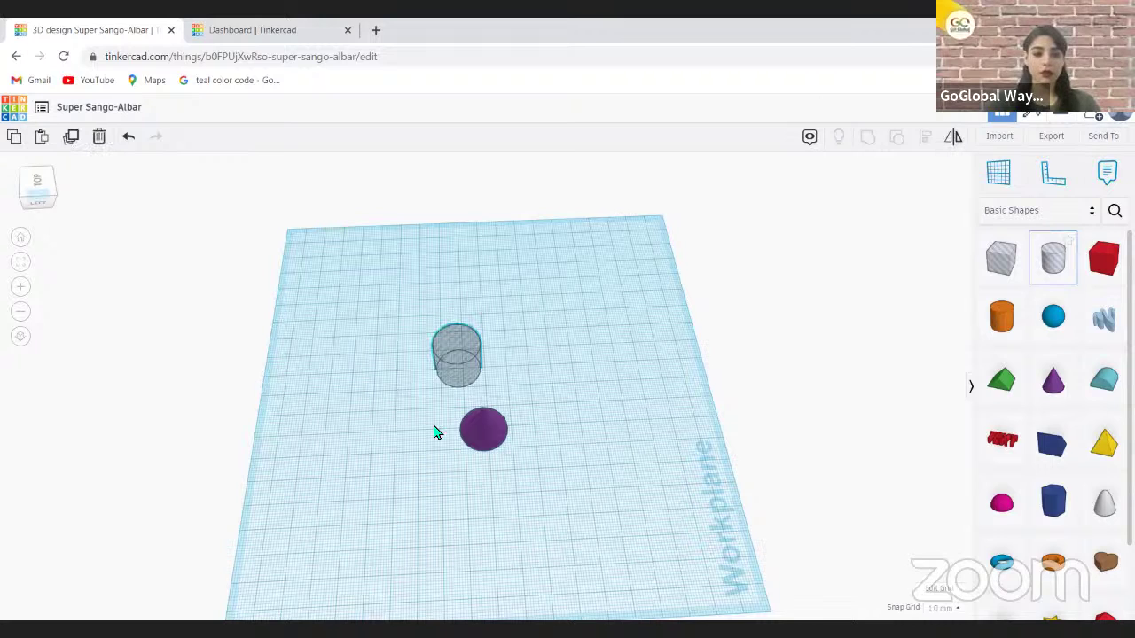
# Place a cylinder hole behind the cone and centre-align the two shapes along the current view's depth direction.
pyautogui.click(454, 373)
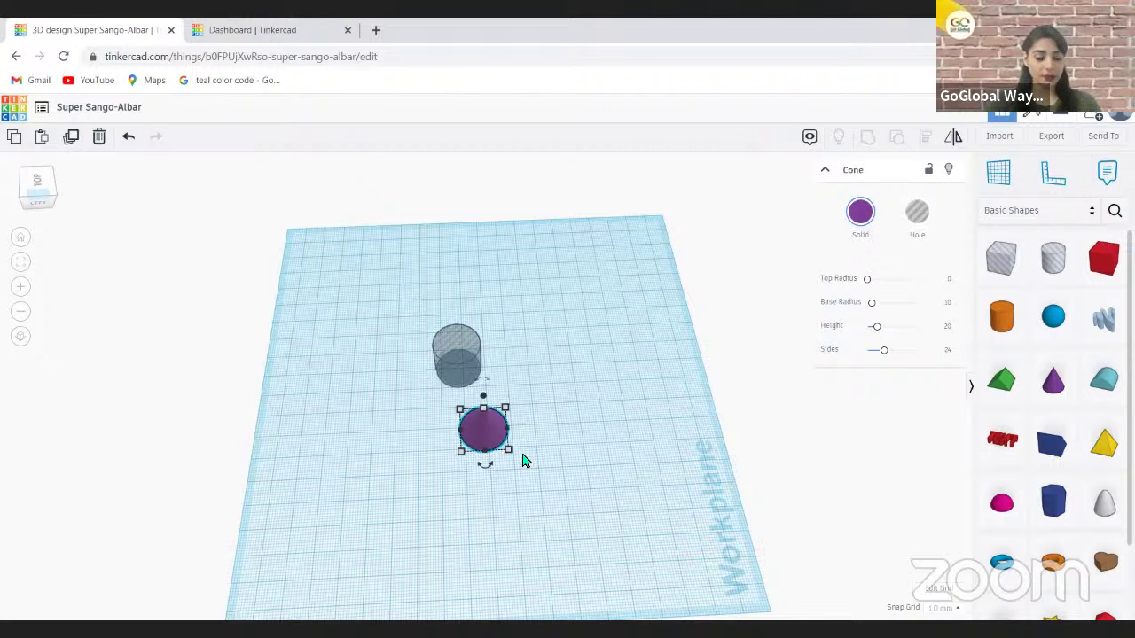
pyautogui.moveTo(523, 460); pyautogui.dragTo(532, 273)
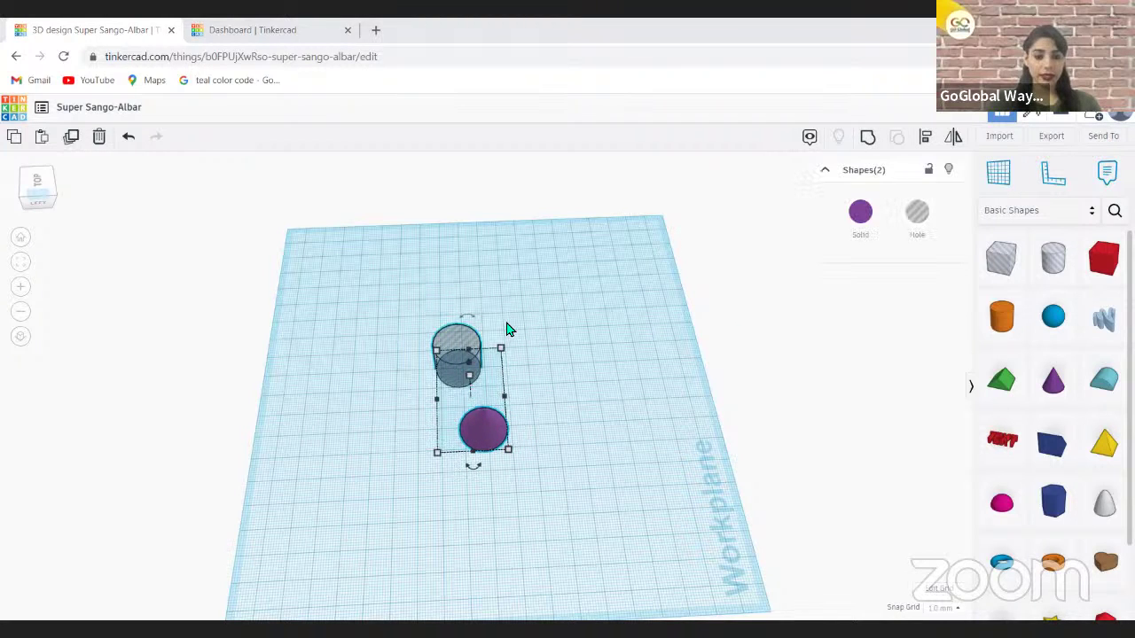
pyautogui.click(927, 146)
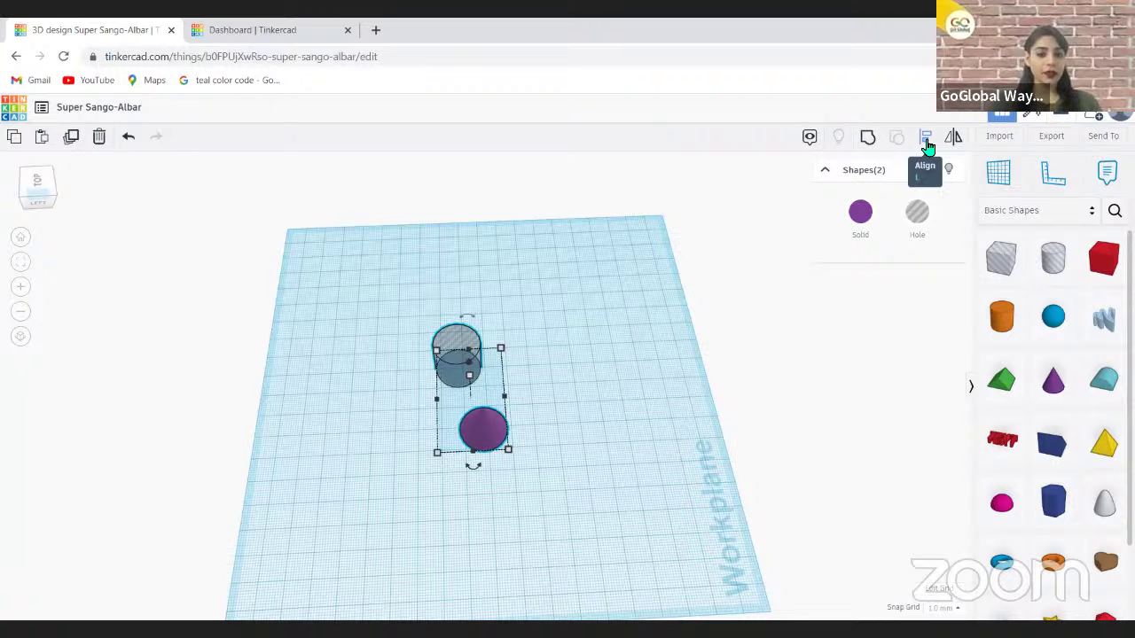
pyautogui.click(927, 147)
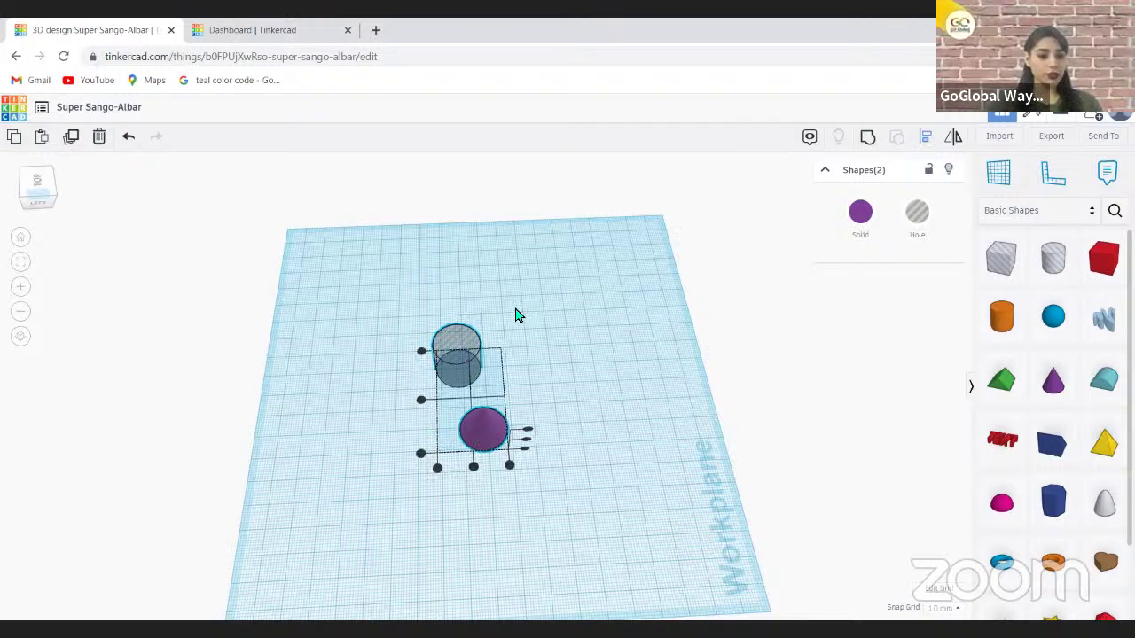
pyautogui.click(421, 402)
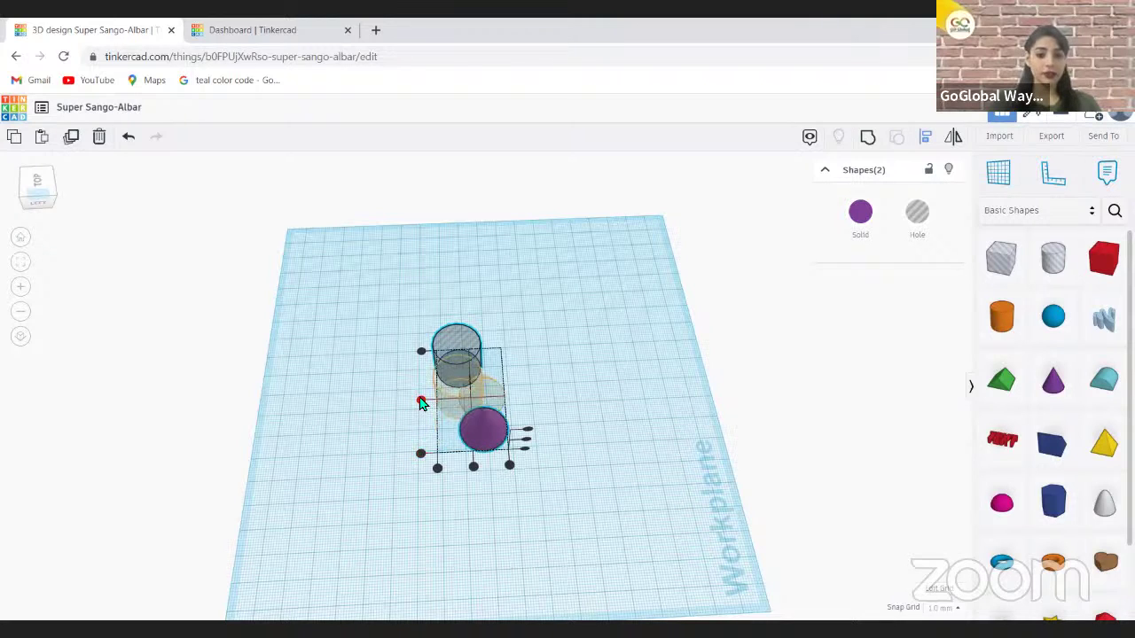
pyautogui.click(474, 468)
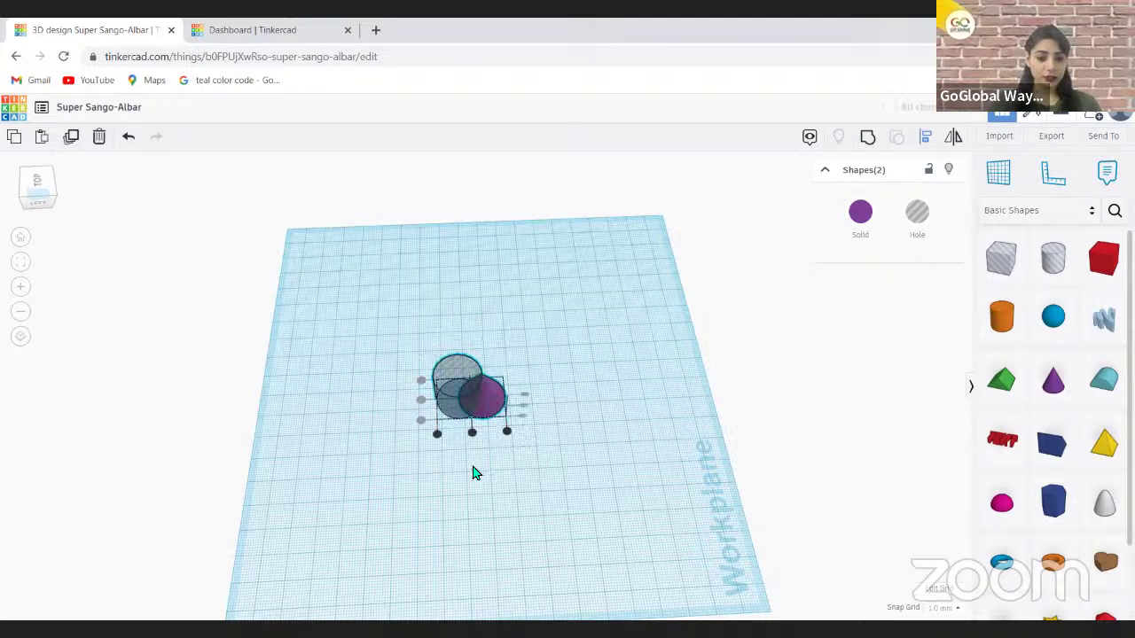
pyautogui.click(523, 406)
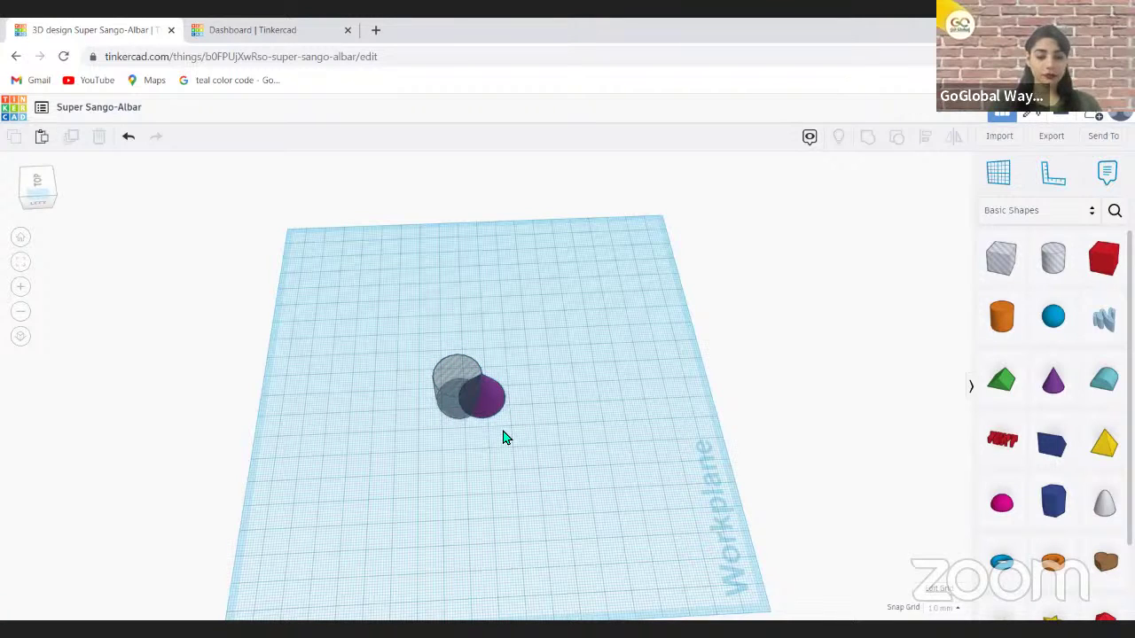
# Centre-align the cylinder hole and the cone sideways so the cylinder encloses the cone, and clear the selection.
pyautogui.hotkey('ctrl', 'a')
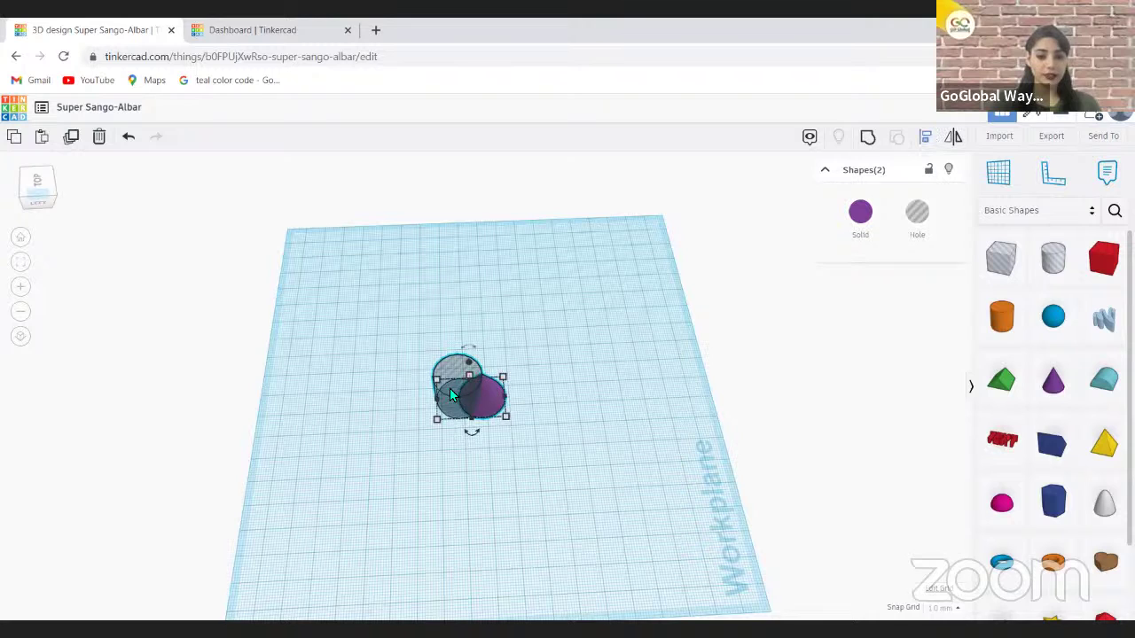
pyautogui.press('l')
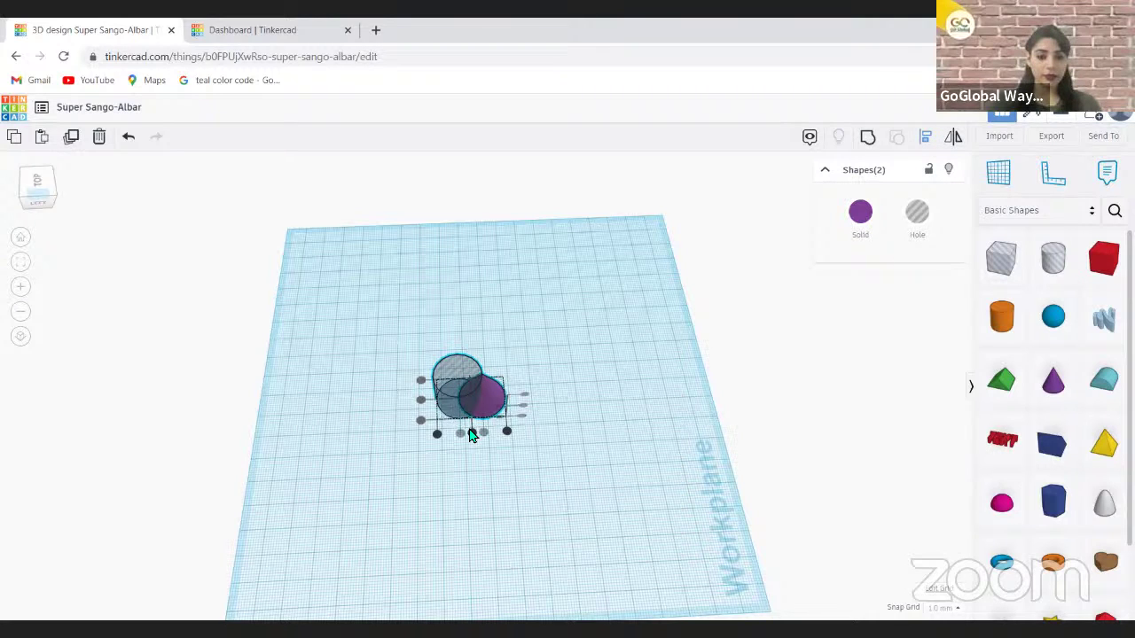
pyautogui.click(472, 434)
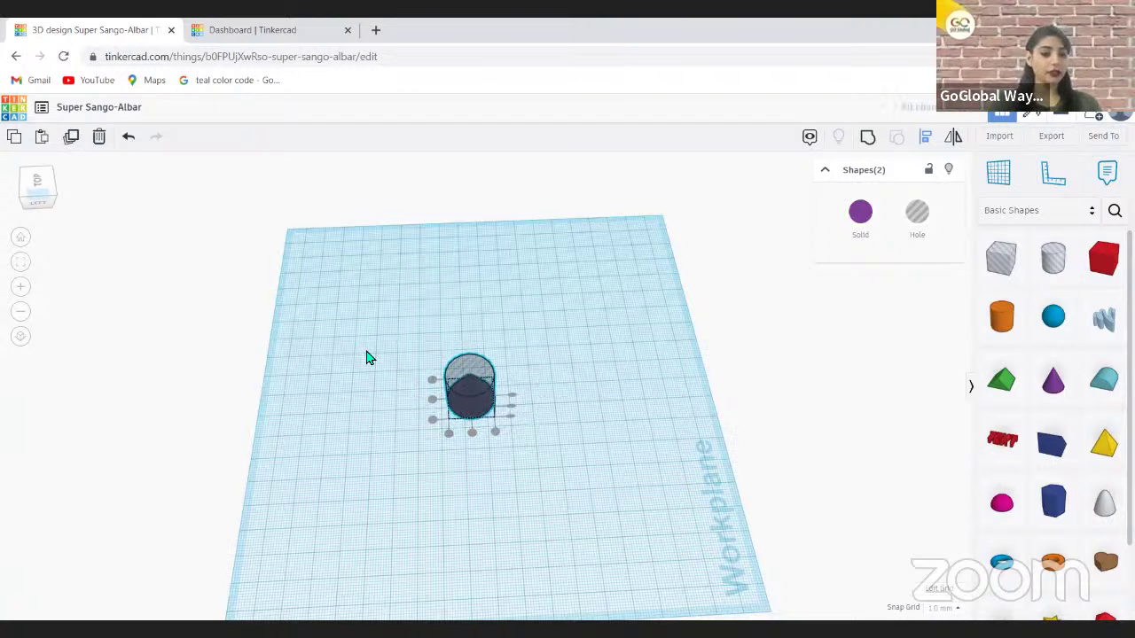
pyautogui.press('Escape')
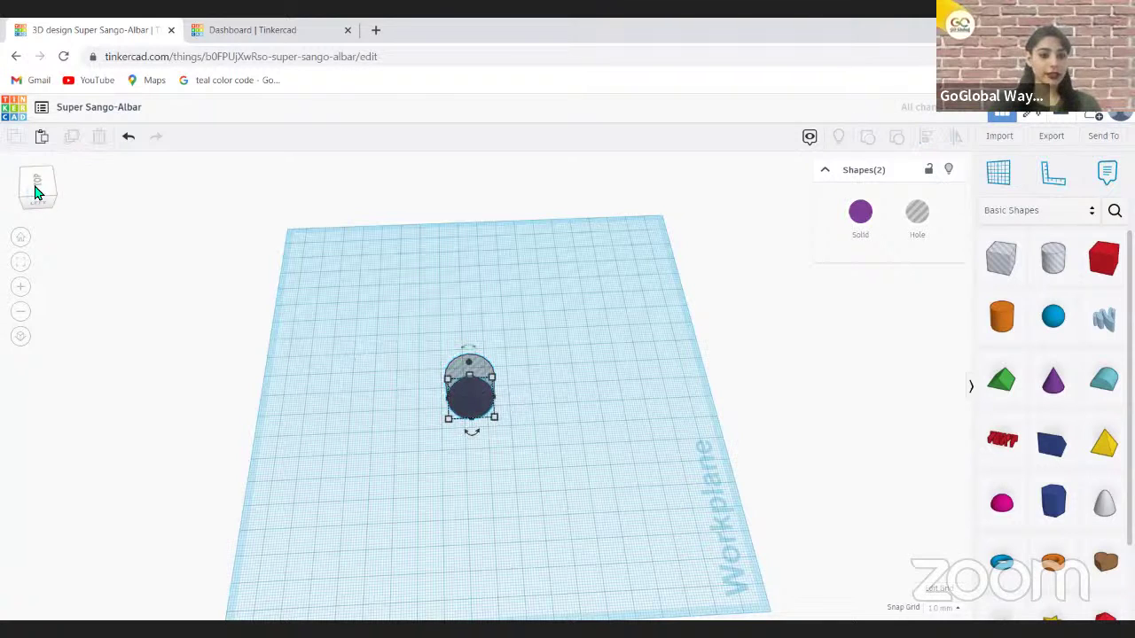
pyautogui.press('Escape')
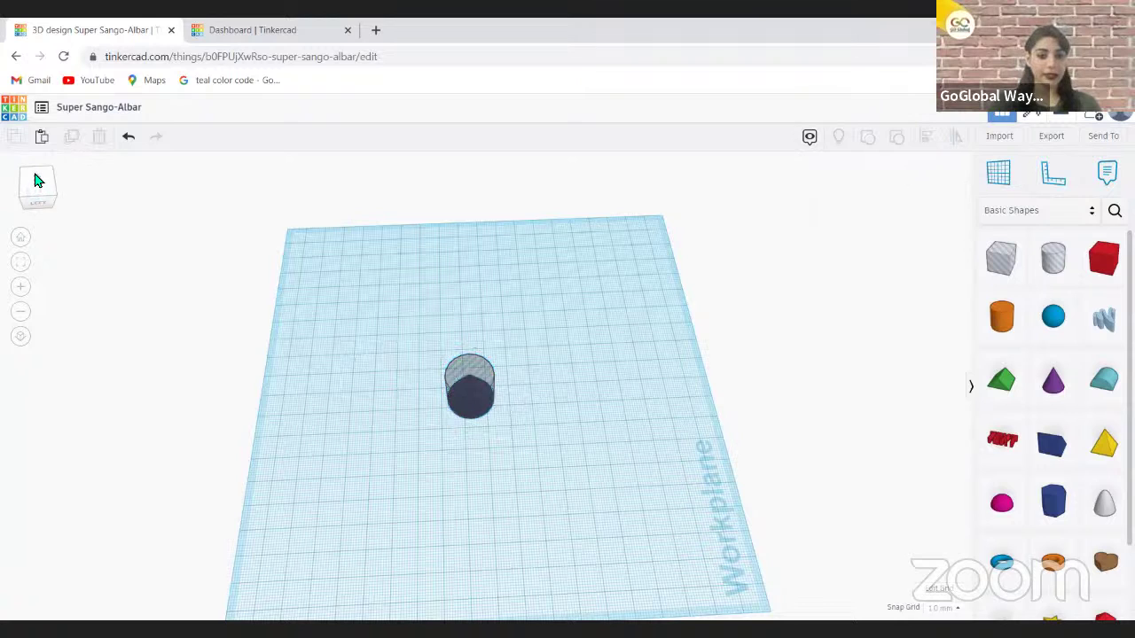
# Examine how the cone sits inside the cylinder hole from the left side, from below and from above.
pyautogui.click(36, 183)
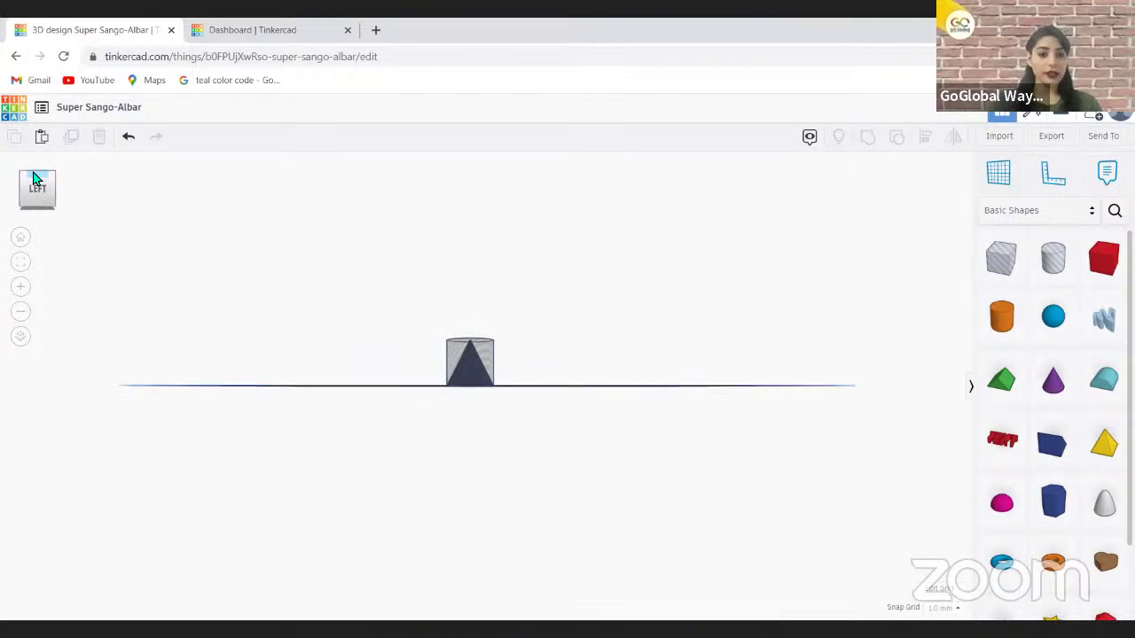
pyautogui.click(36, 178)
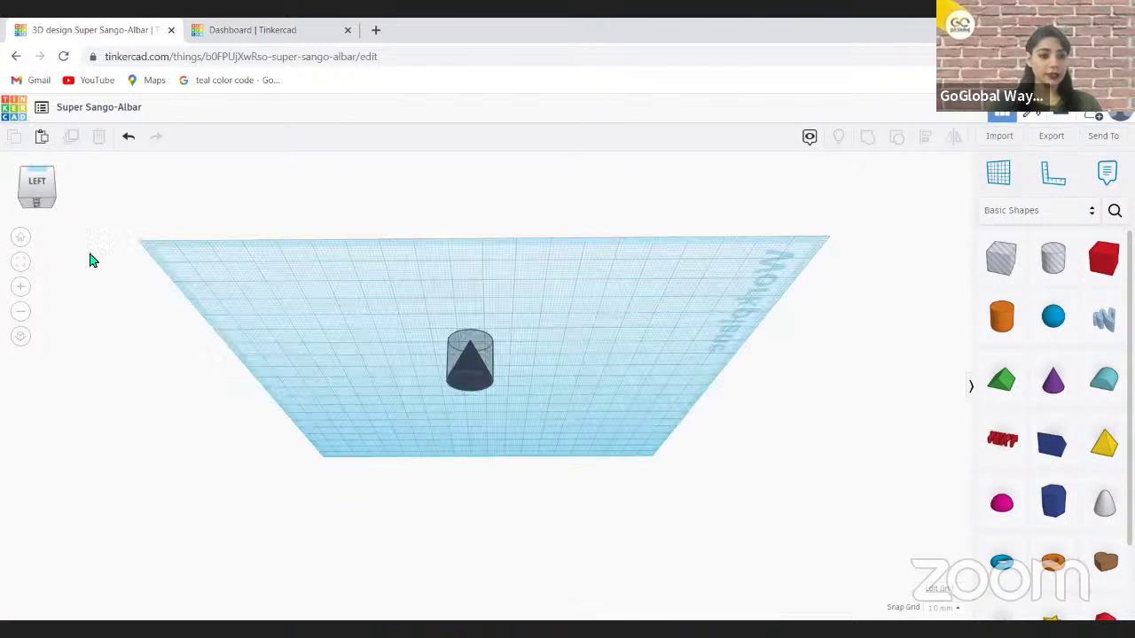
pyautogui.click(35, 191)
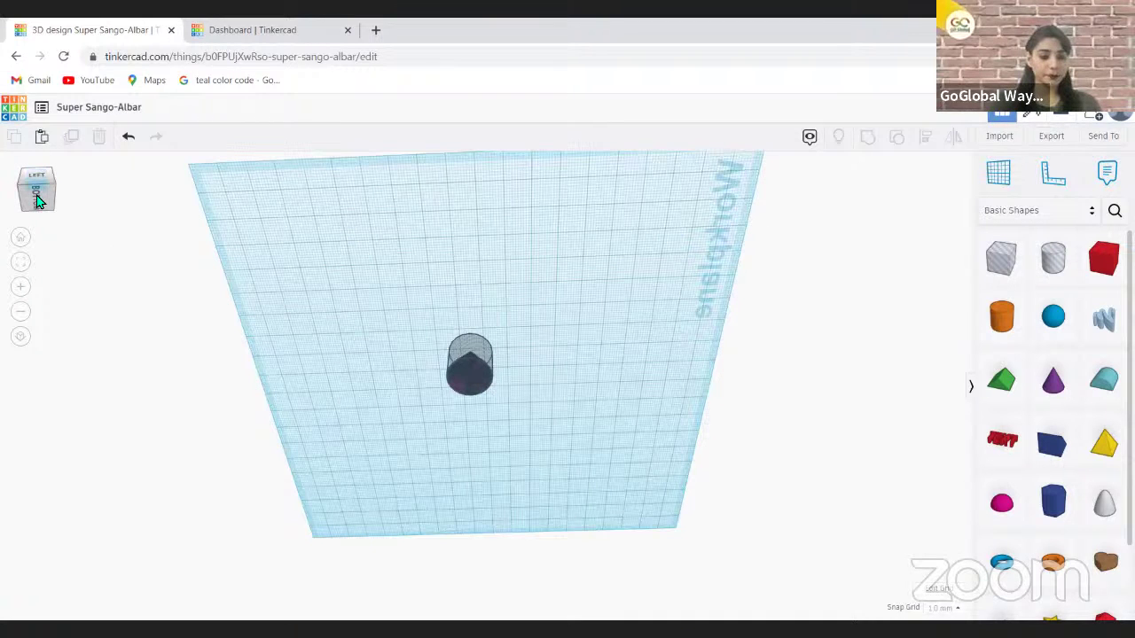
pyautogui.click(34, 186)
pyautogui.click(34, 186)
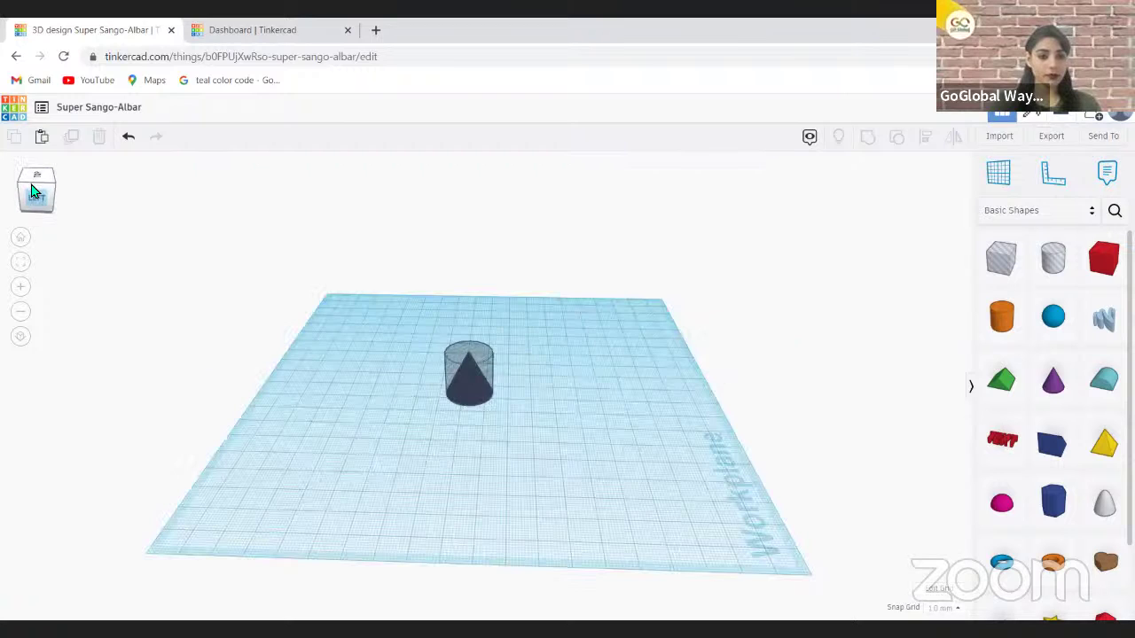
pyautogui.click(36, 188)
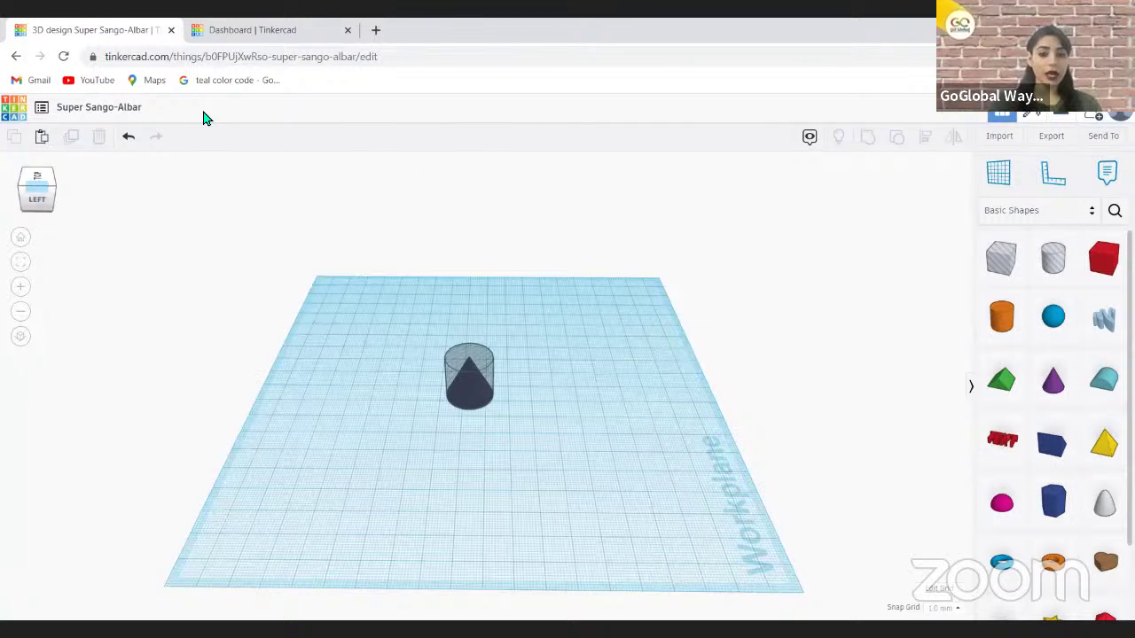
# Raise the cylinder hole 11 mm above the workplane.
pyautogui.moveTo(469, 386); pyautogui.dragTo(469, 419, button='right')
pyautogui.click(470, 390)
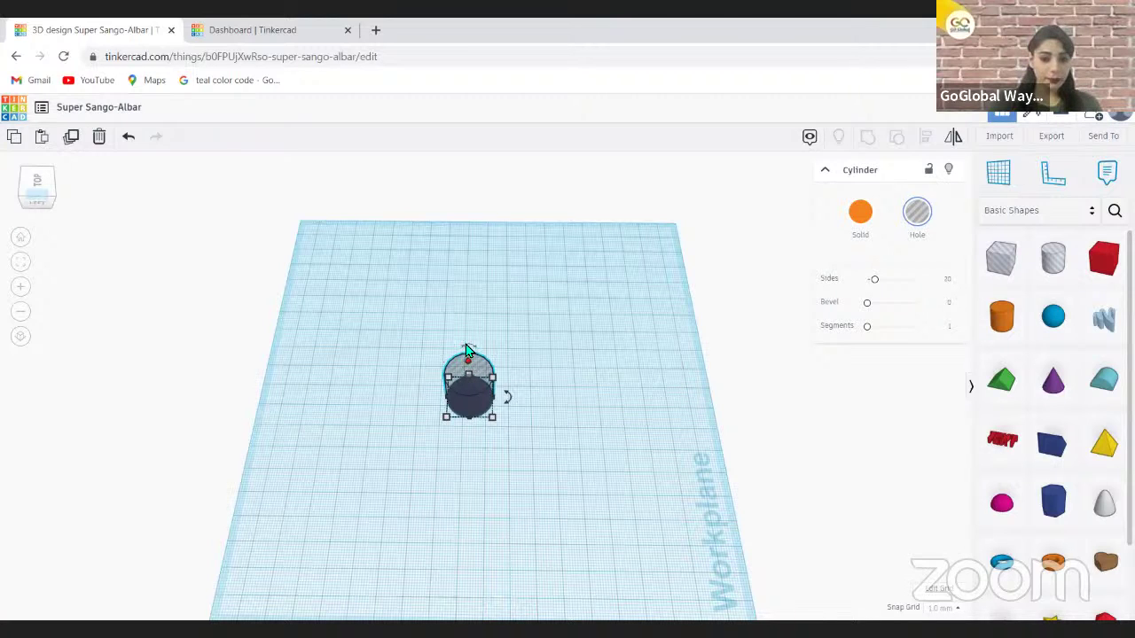
pyautogui.moveTo(467, 350); pyautogui.dragTo(467, 351)
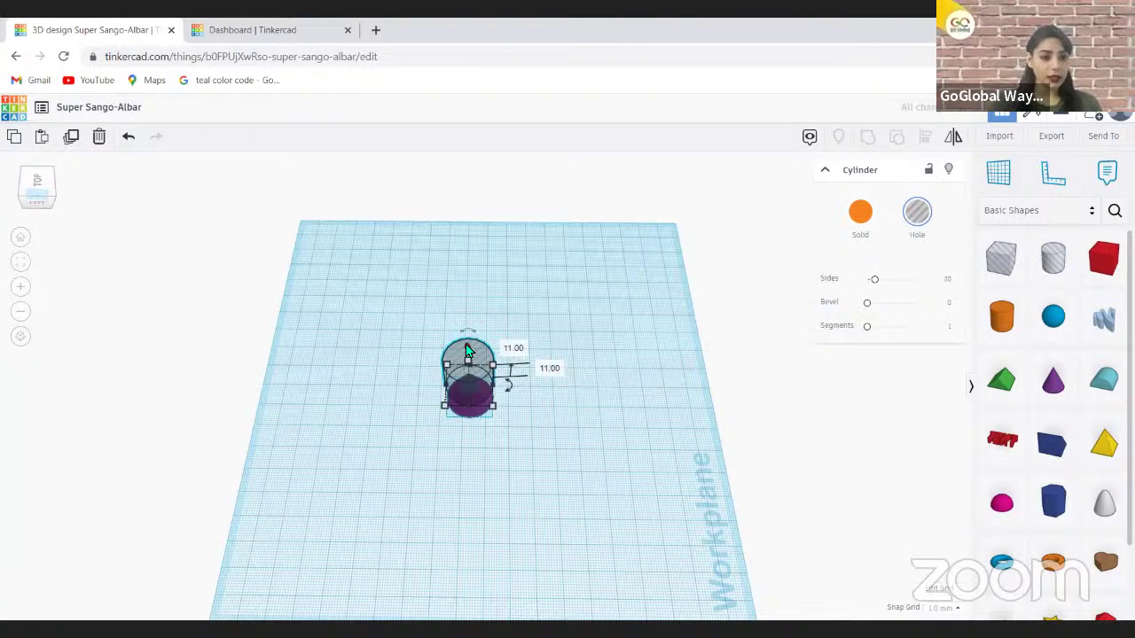
# Lower the cylinder hole slightly over the cone's upper part and group both shapes to cut off the tip.
pyautogui.click(33, 189)
pyautogui.click(33, 189)
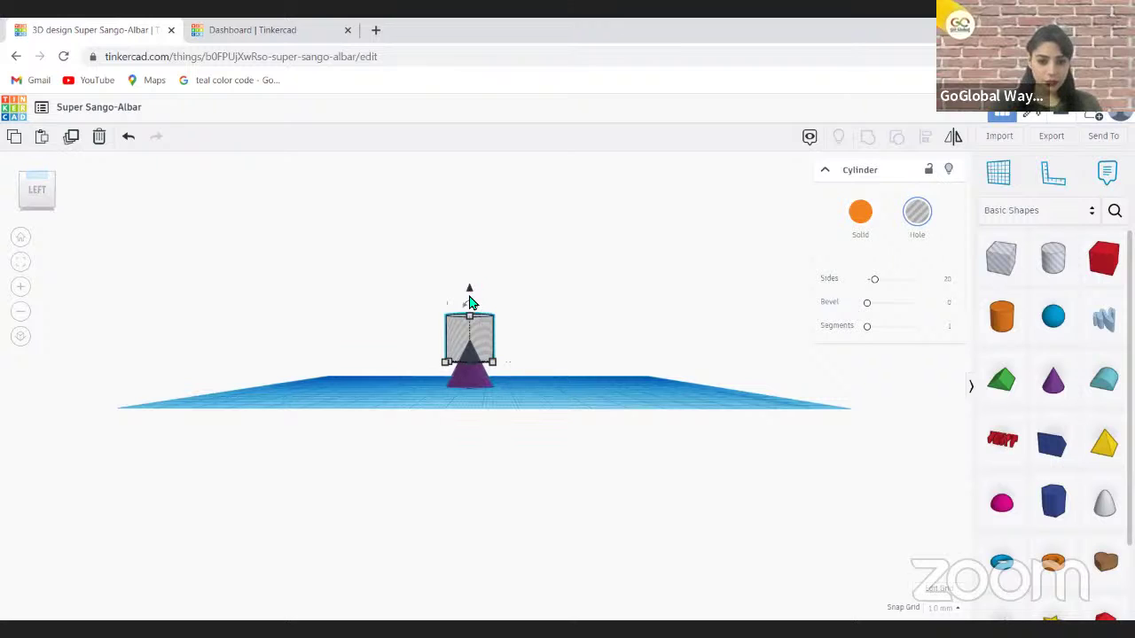
pyautogui.moveTo(470, 303); pyautogui.dragTo(618, 340)
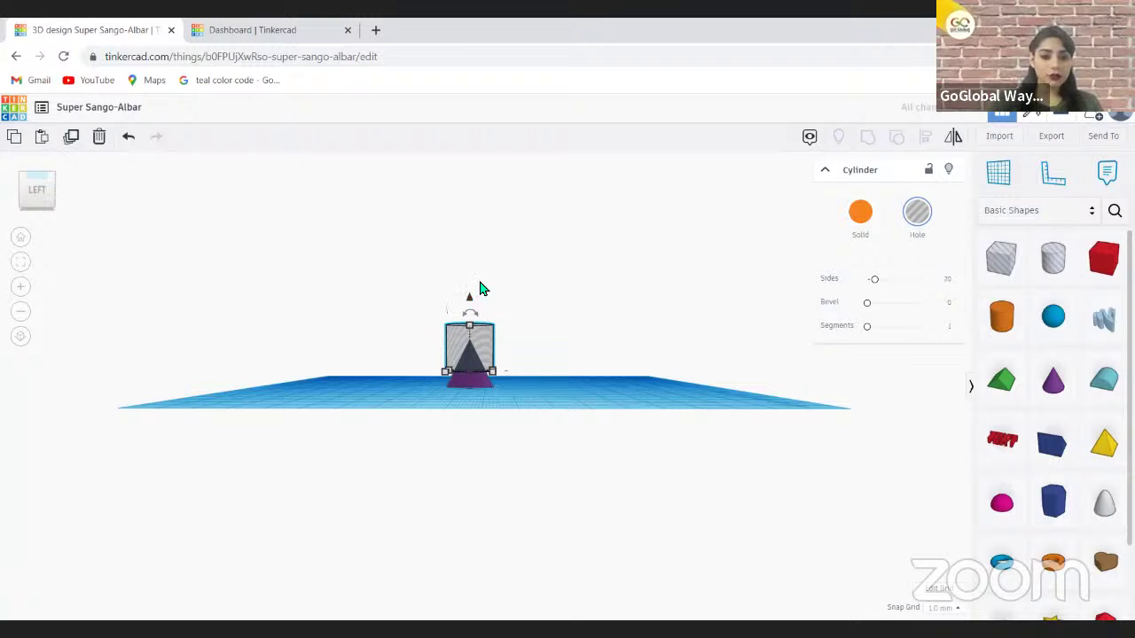
pyautogui.moveTo(517, 387); pyautogui.dragTo(434, 287)
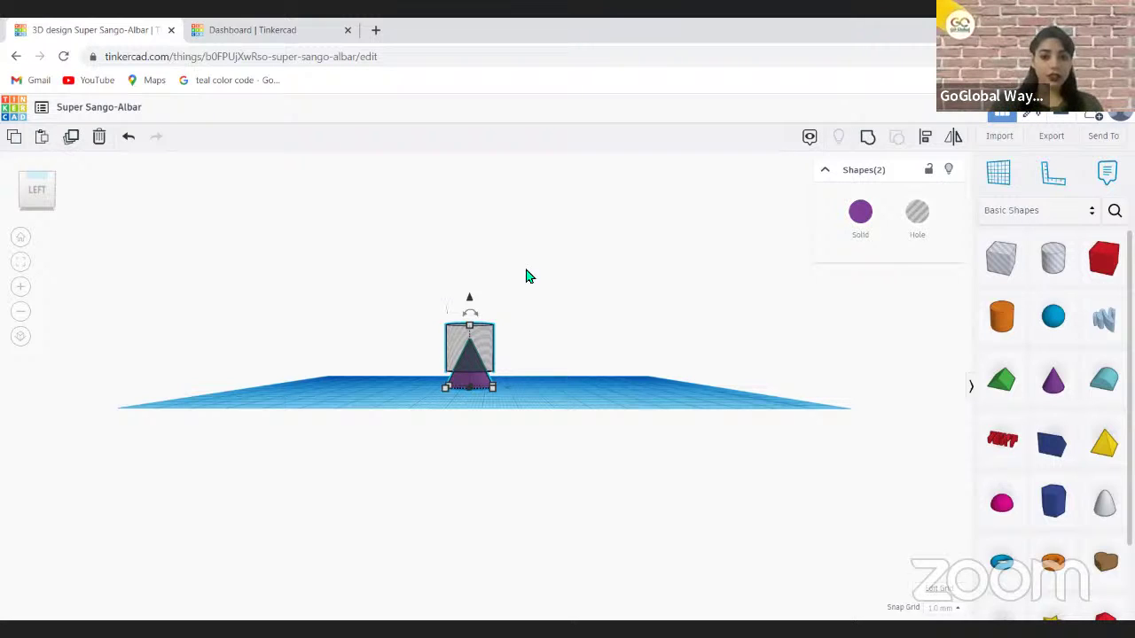
pyautogui.click(867, 144)
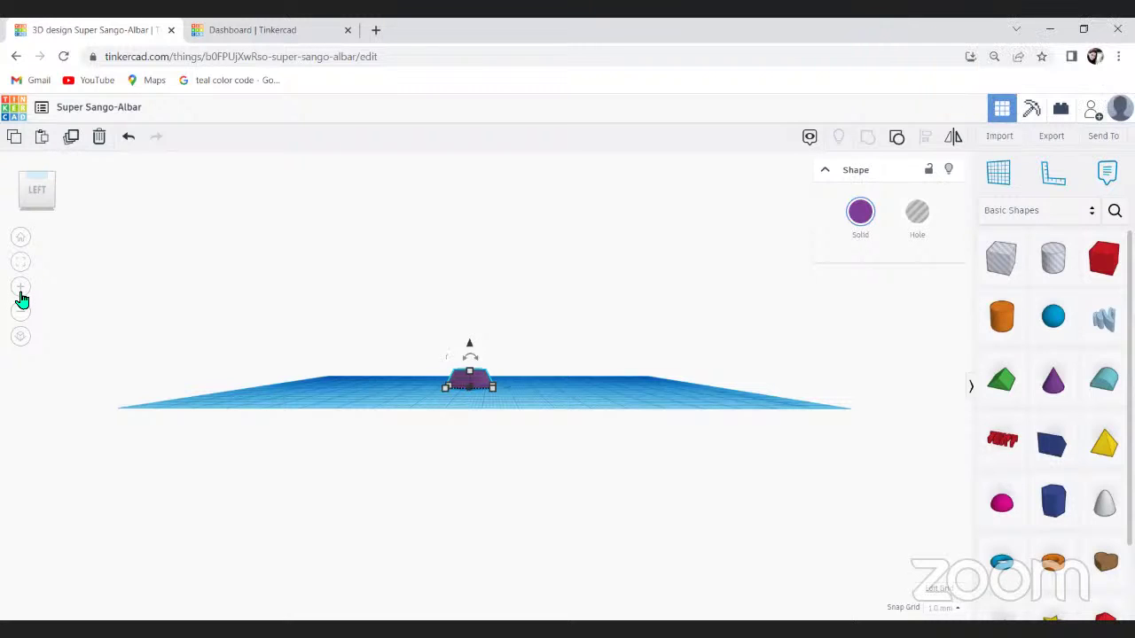
# Examine the truncated cone from the left side, at tilted angles from above and from the right side.
pyautogui.click(38, 191)
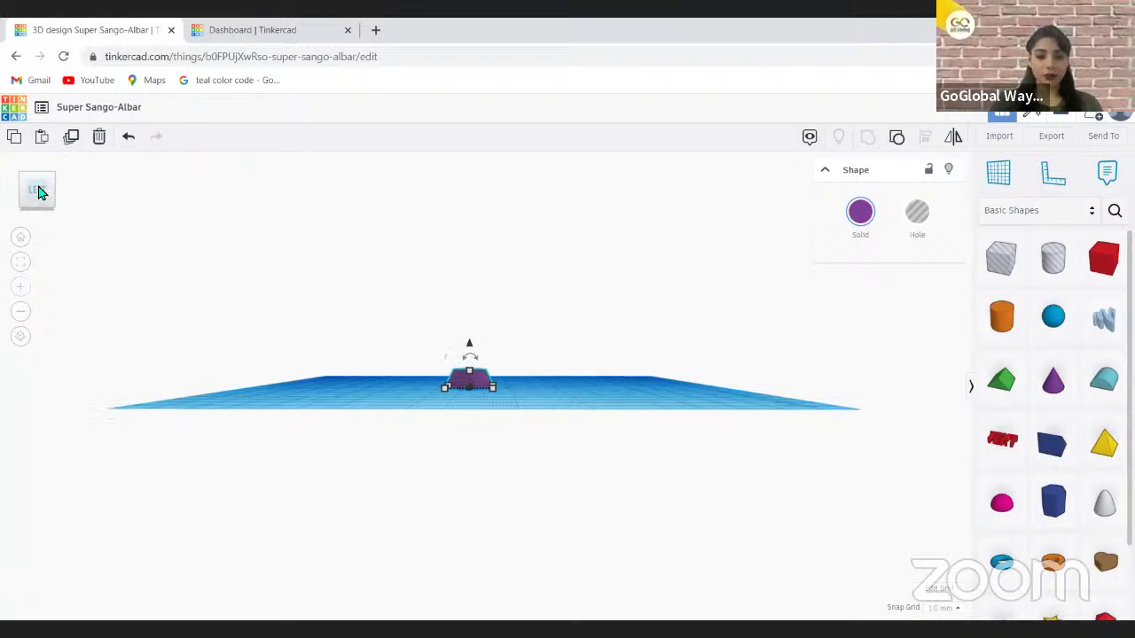
pyautogui.click(39, 191)
pyautogui.click(37, 192)
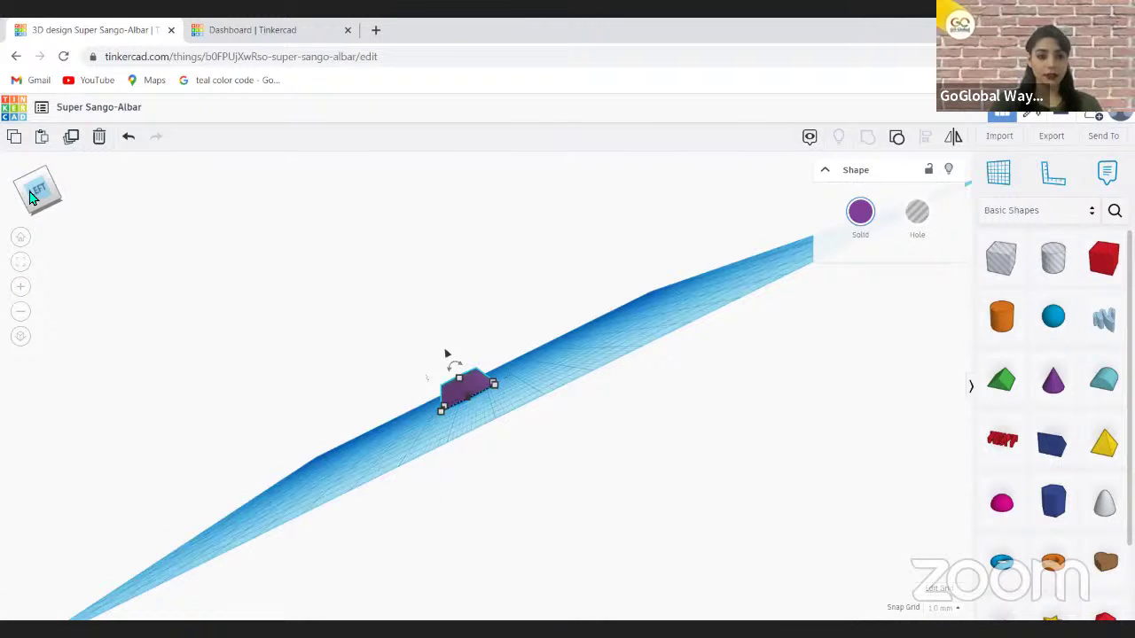
pyautogui.click(30, 196)
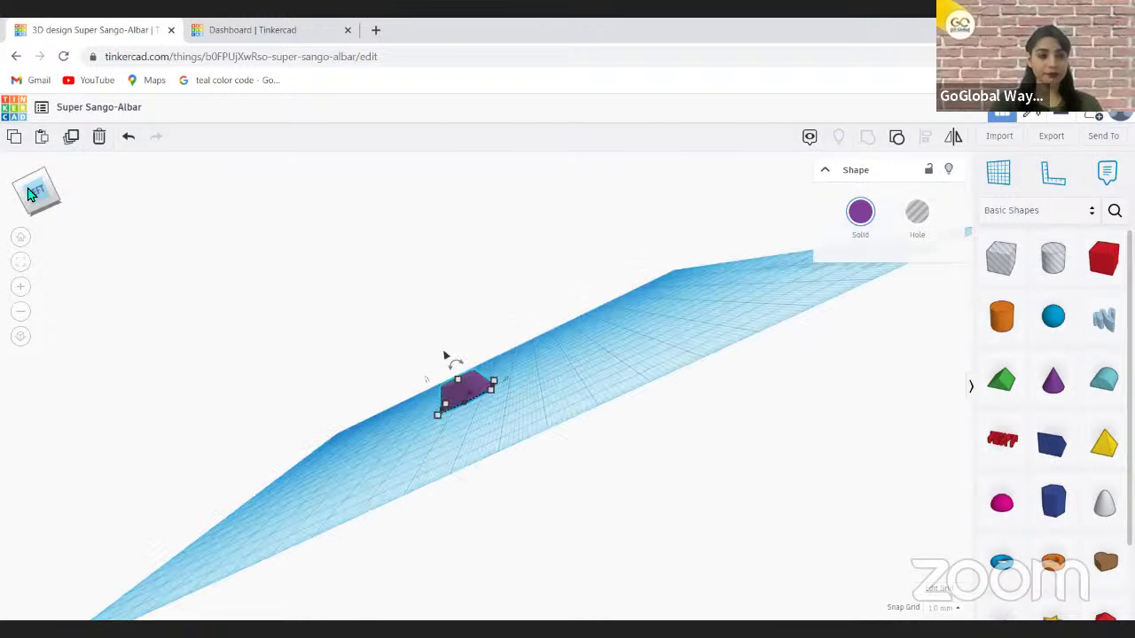
pyautogui.click(32, 190)
pyautogui.click(32, 181)
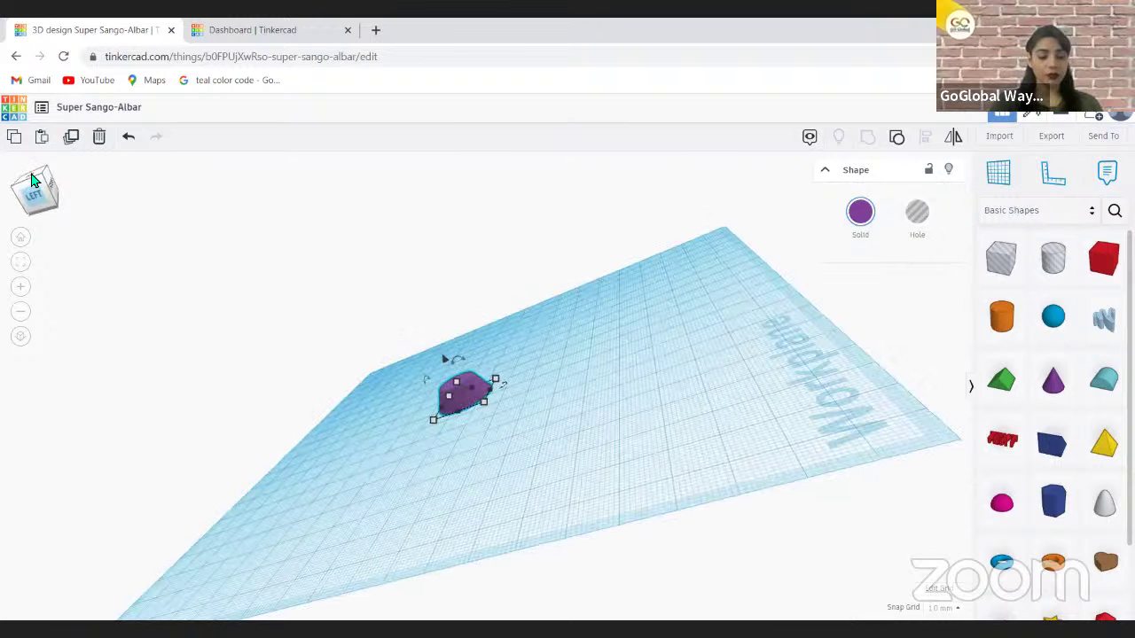
pyautogui.click(32, 181)
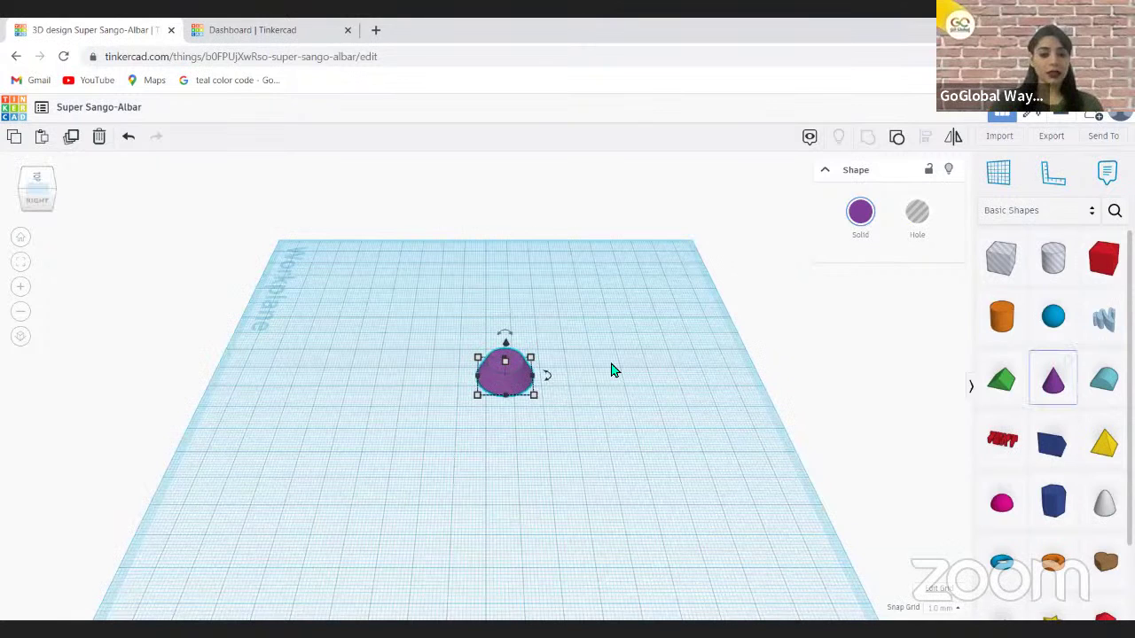
# Place a new cone beside the truncated one and set its solid colour to red.
pyautogui.click(612, 371)
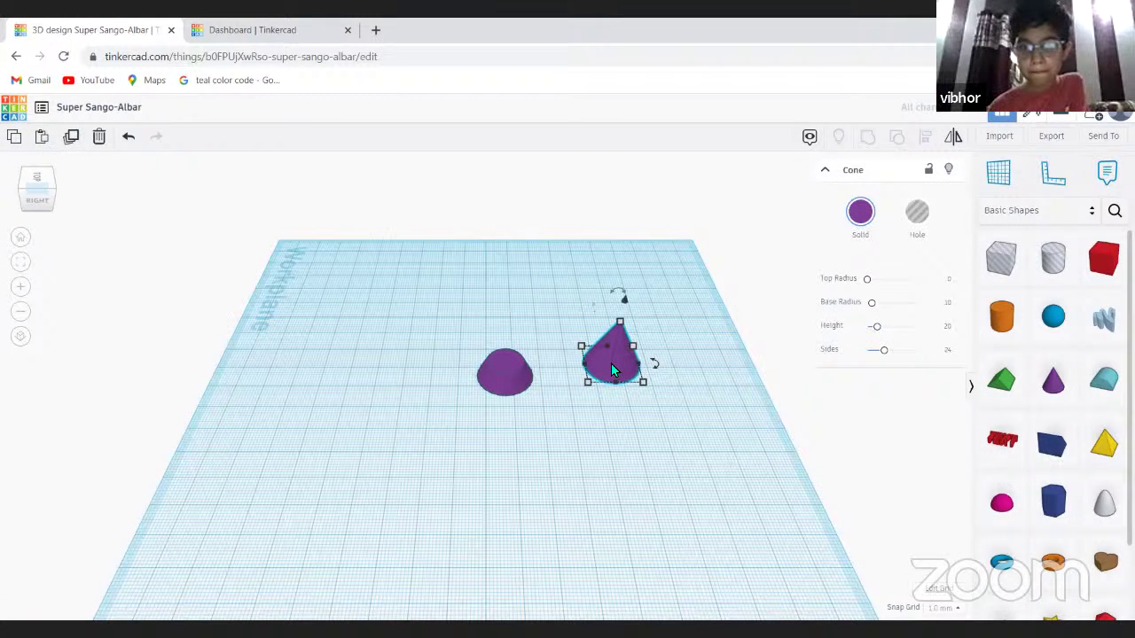
pyautogui.click(859, 201)
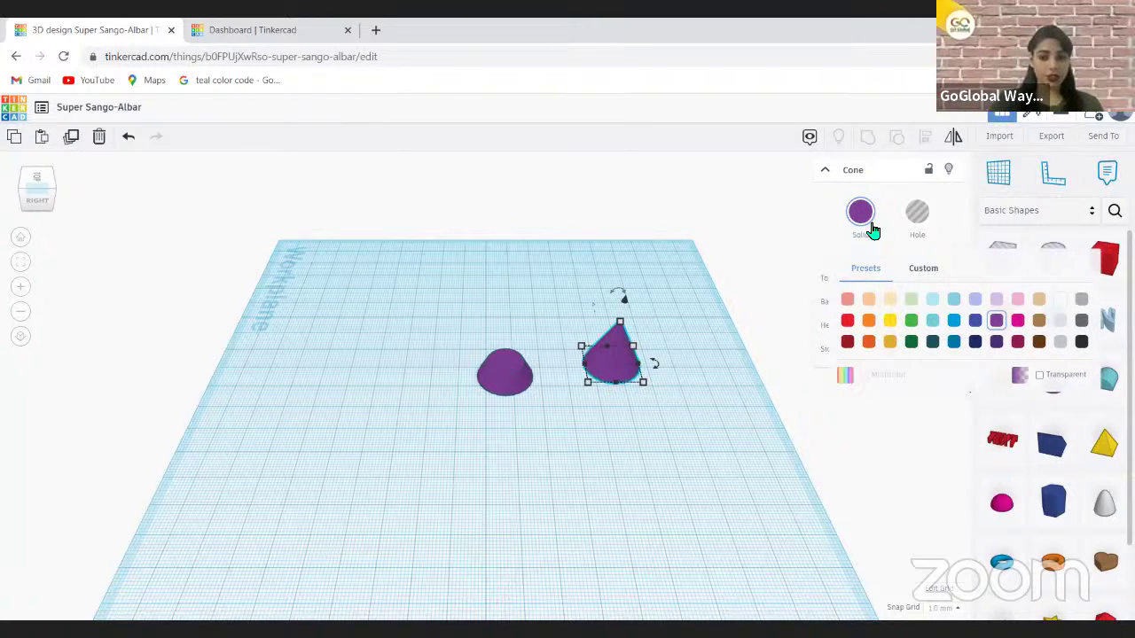
pyautogui.click(847, 321)
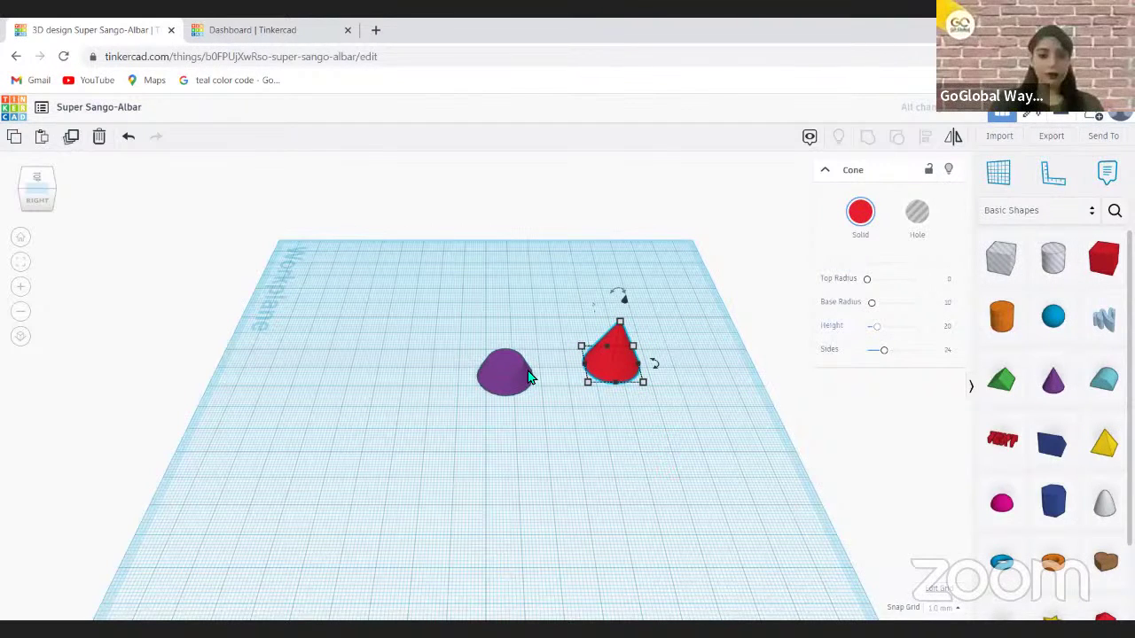
# Select the truncated cone and the red cone and align their centres front to back on the workplane.
pyautogui.click(446, 287)
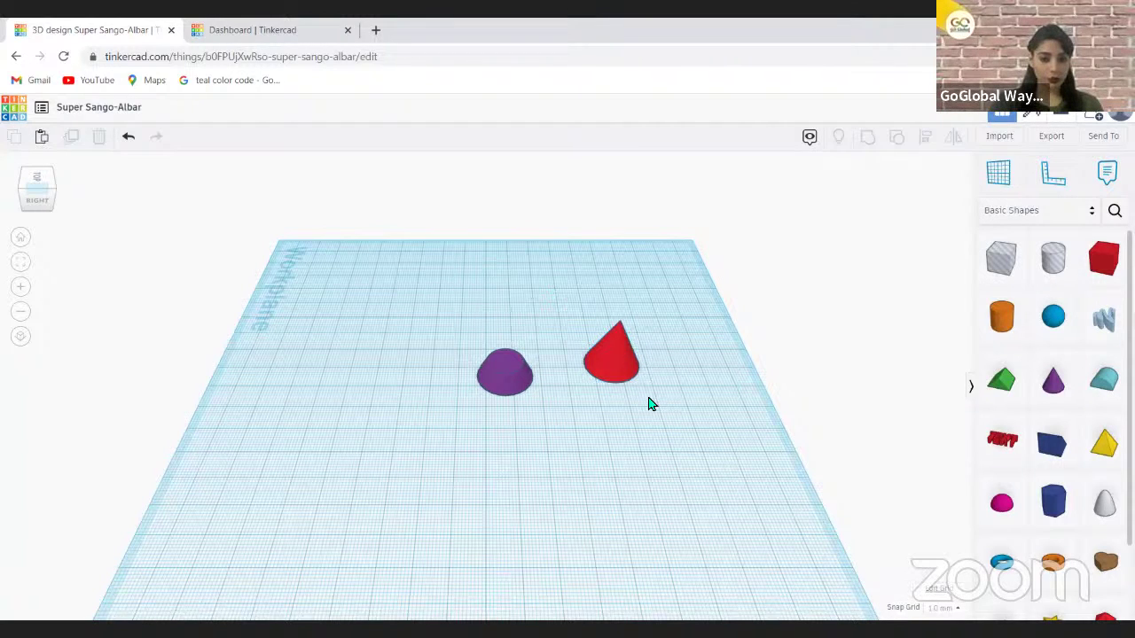
pyautogui.moveTo(649, 404); pyautogui.dragTo(648, 400)
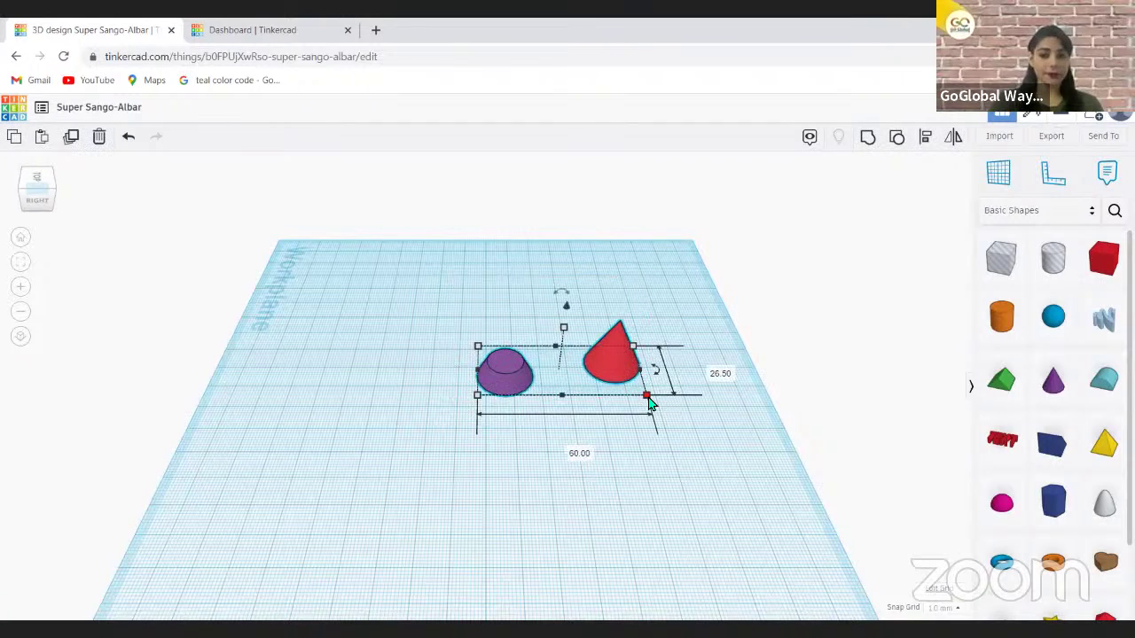
pyautogui.click(926, 142)
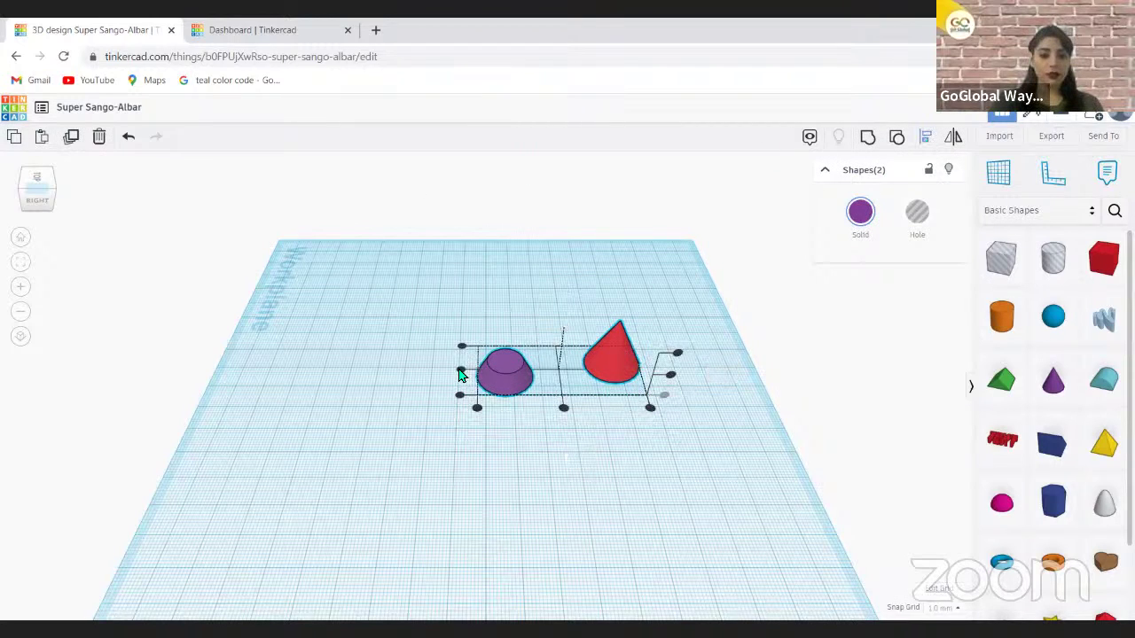
pyautogui.click(564, 410)
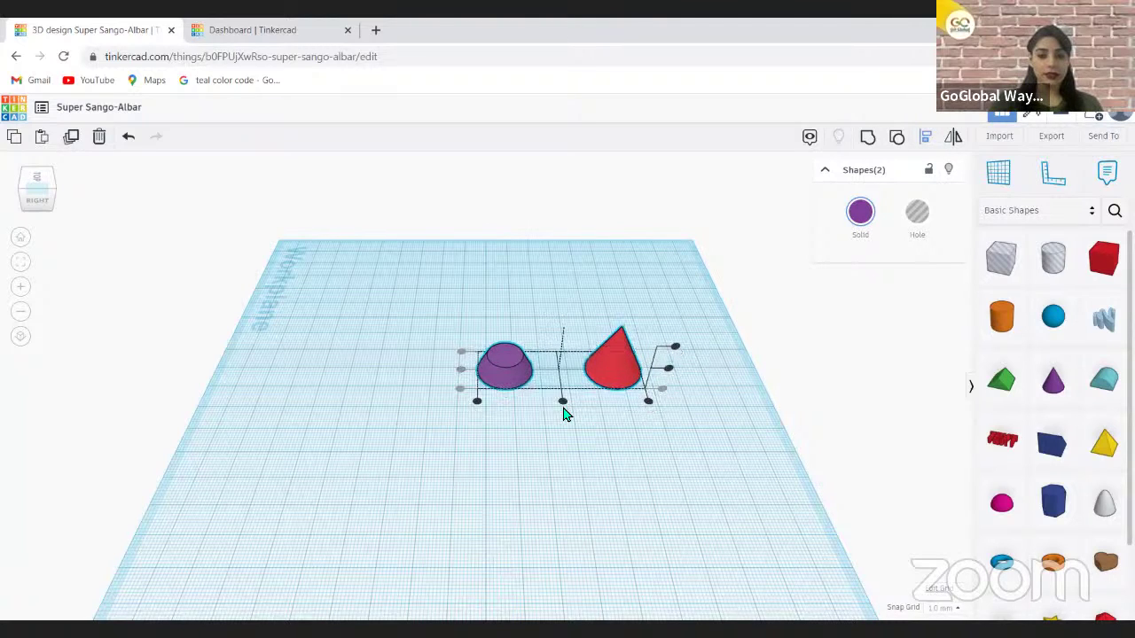
pyautogui.click(713, 357)
pyautogui.click(545, 311)
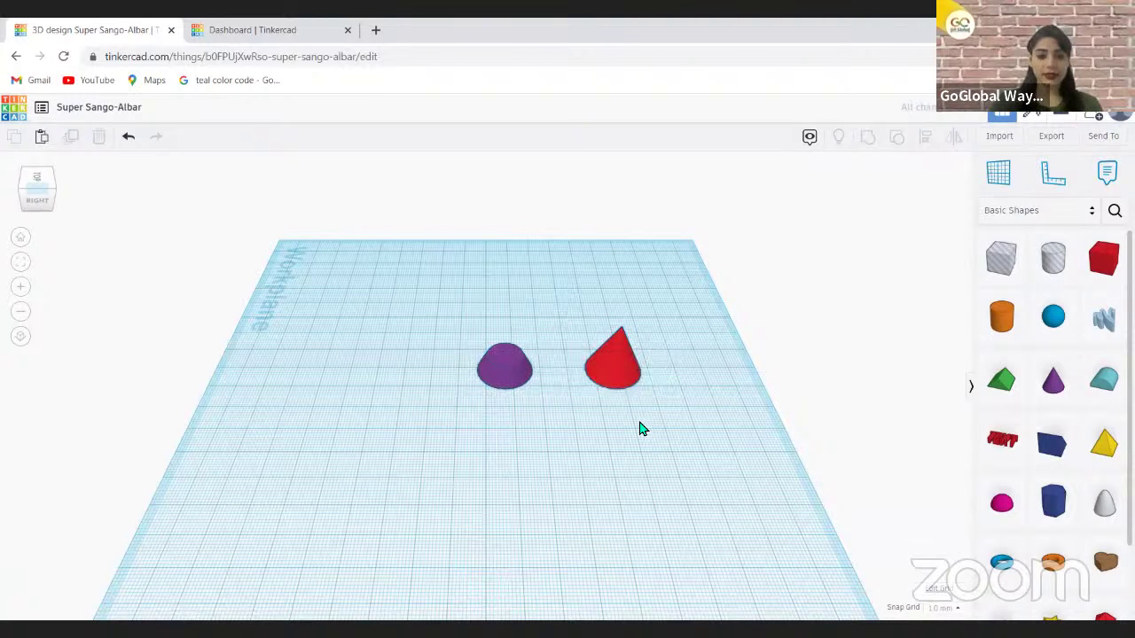
# Align both cones at their vertical centres and sideways centres so that they overlap on one axis.
pyautogui.hotkey('ctrl', 'a')
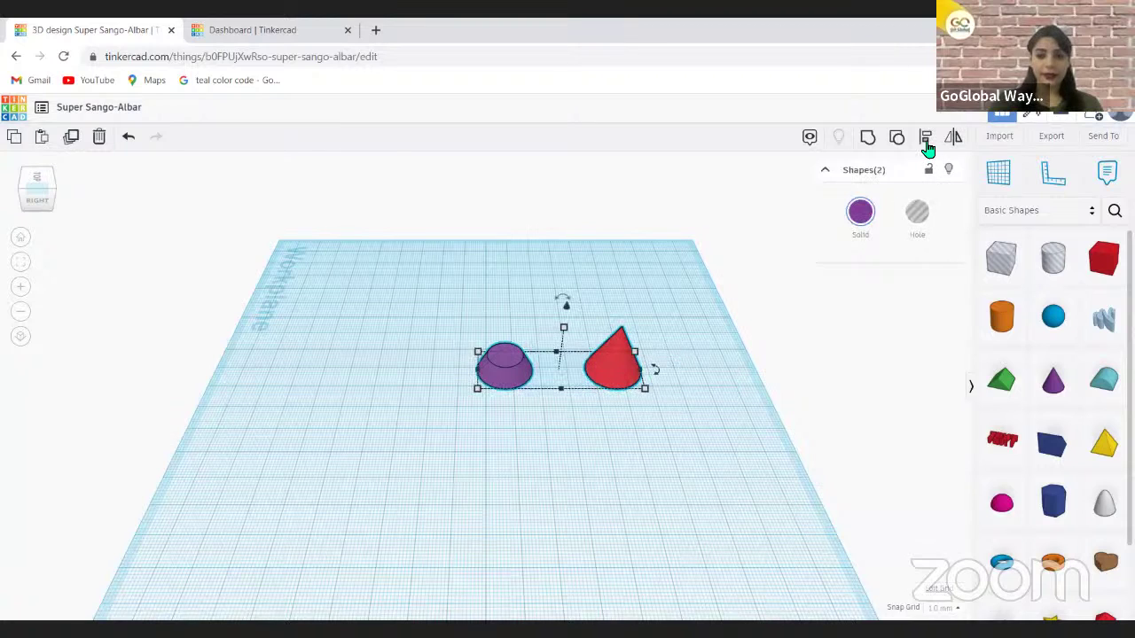
pyautogui.click(927, 142)
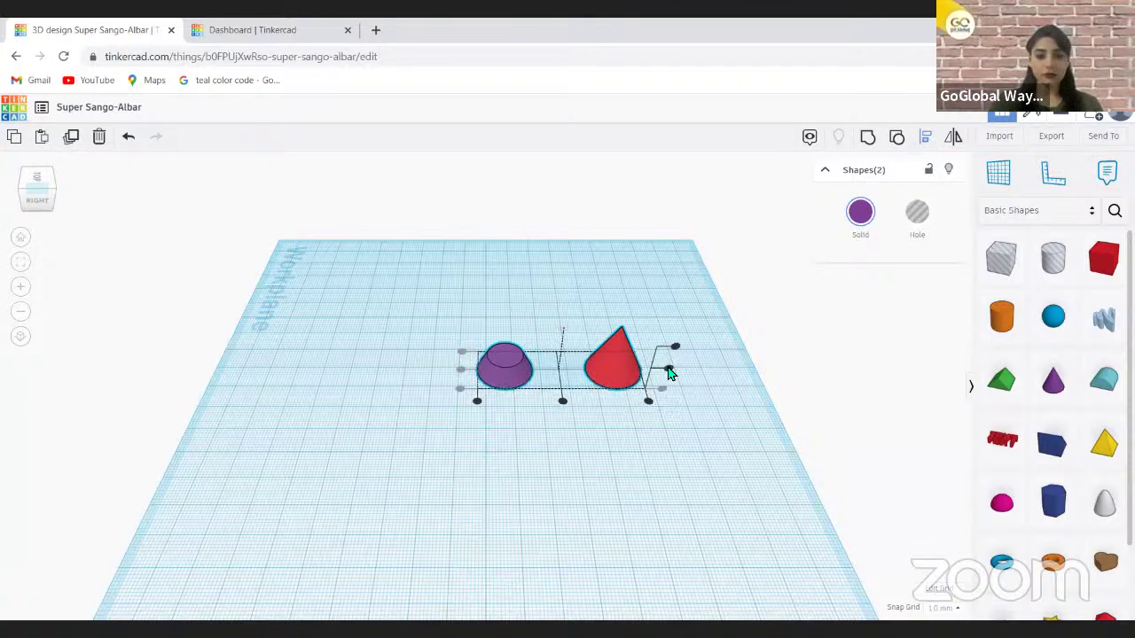
pyautogui.click(670, 372)
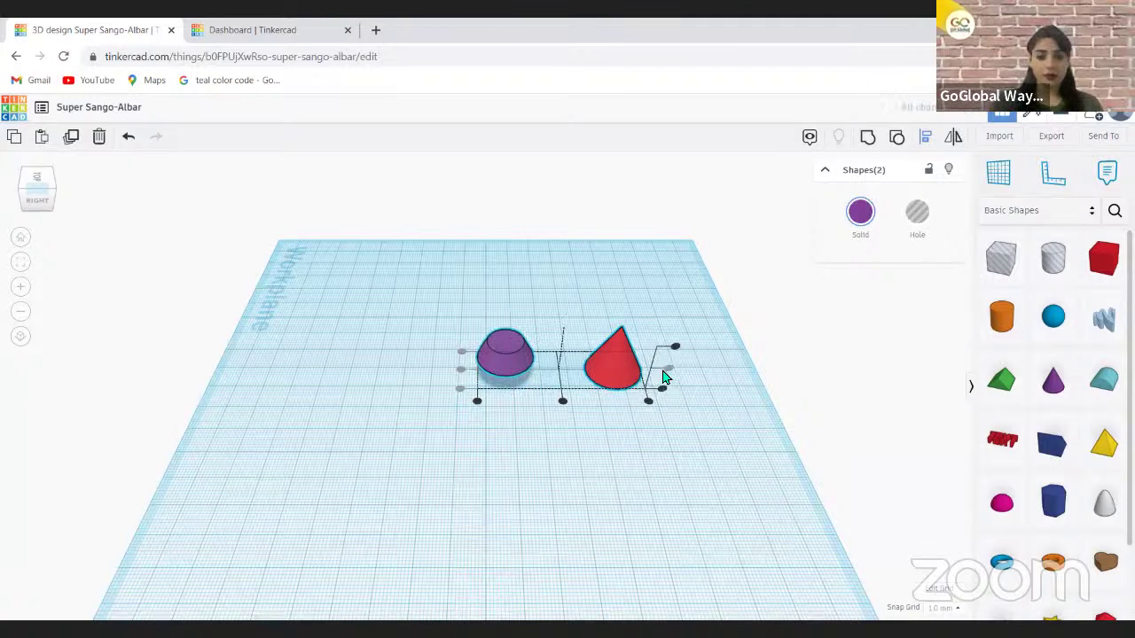
pyautogui.click(563, 402)
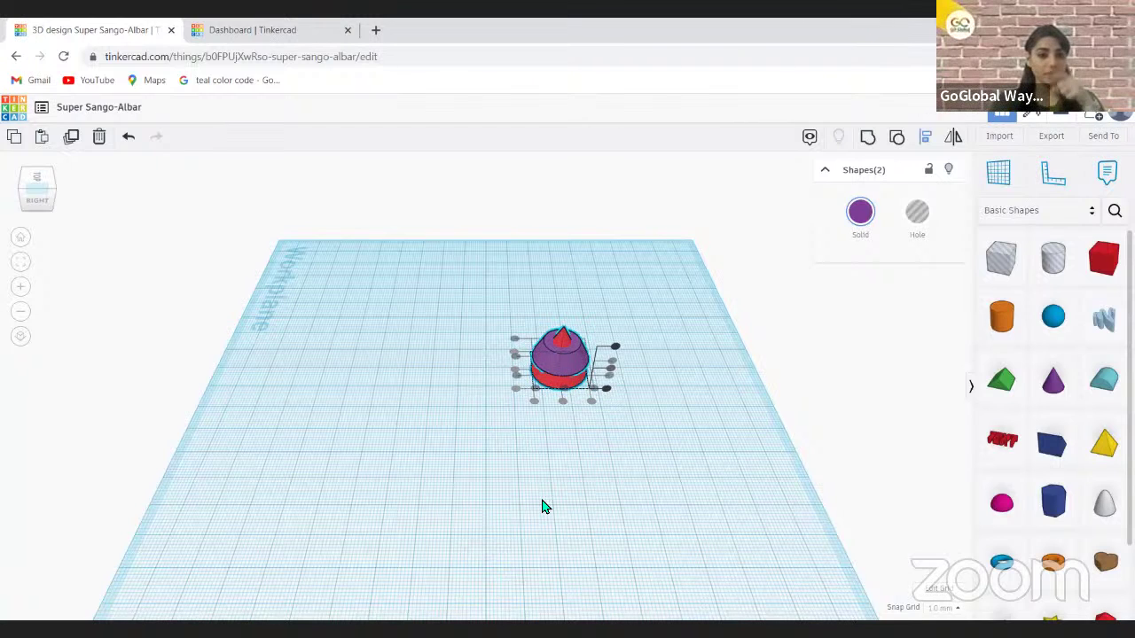
pyautogui.press('Escape')
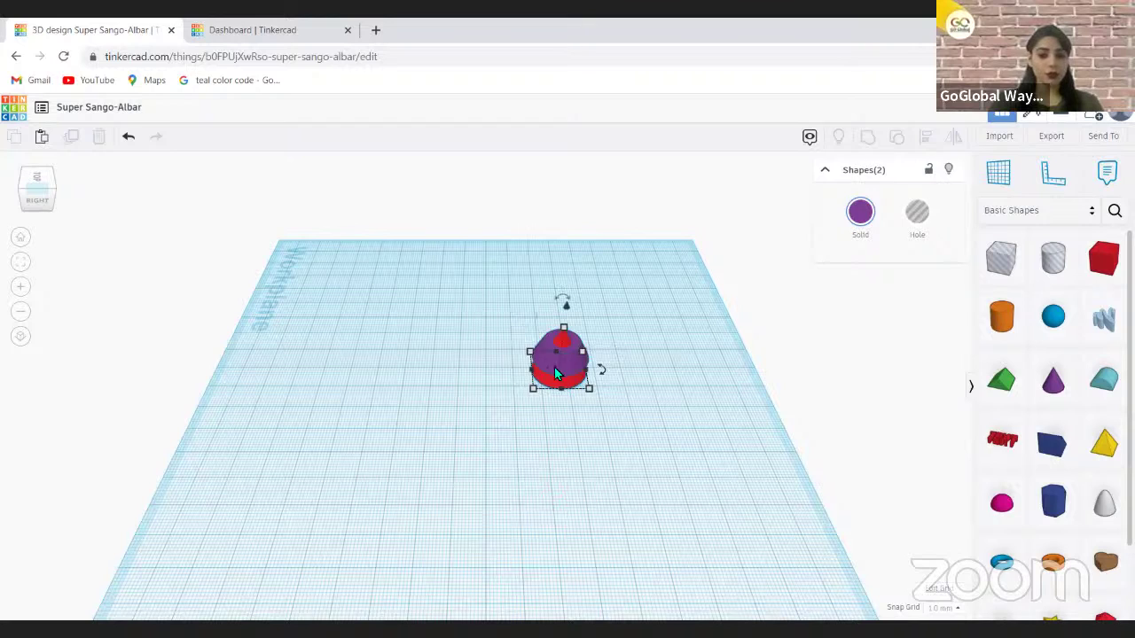
# Raise the red cone 13 mm above the workplane so it sits on the truncated cone's upper part.
pyautogui.click(568, 325)
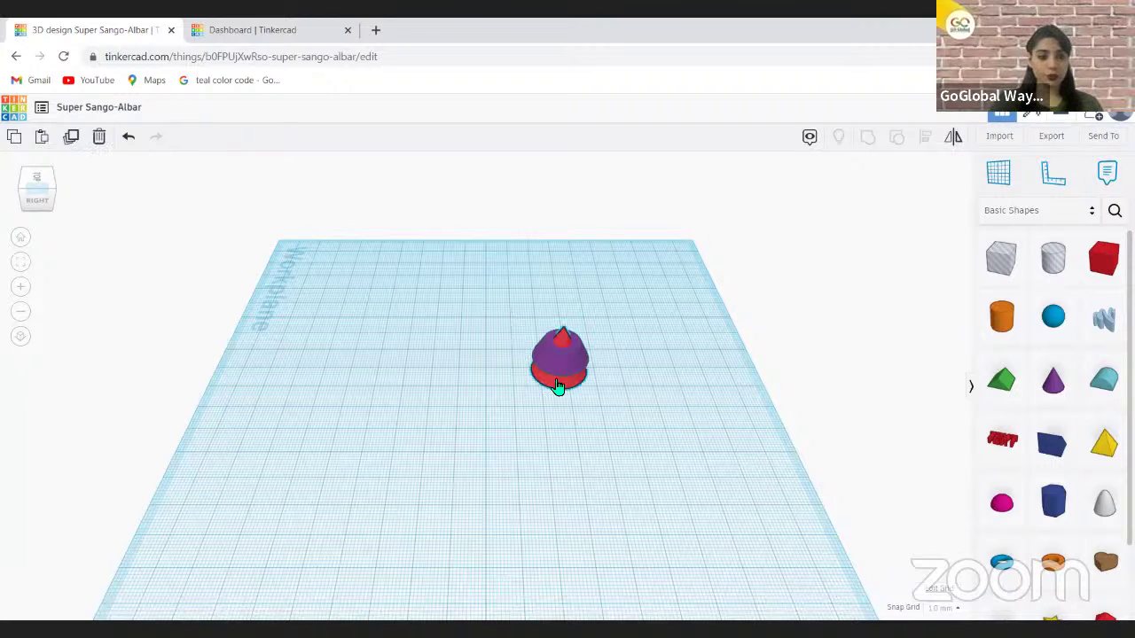
pyautogui.click(557, 387)
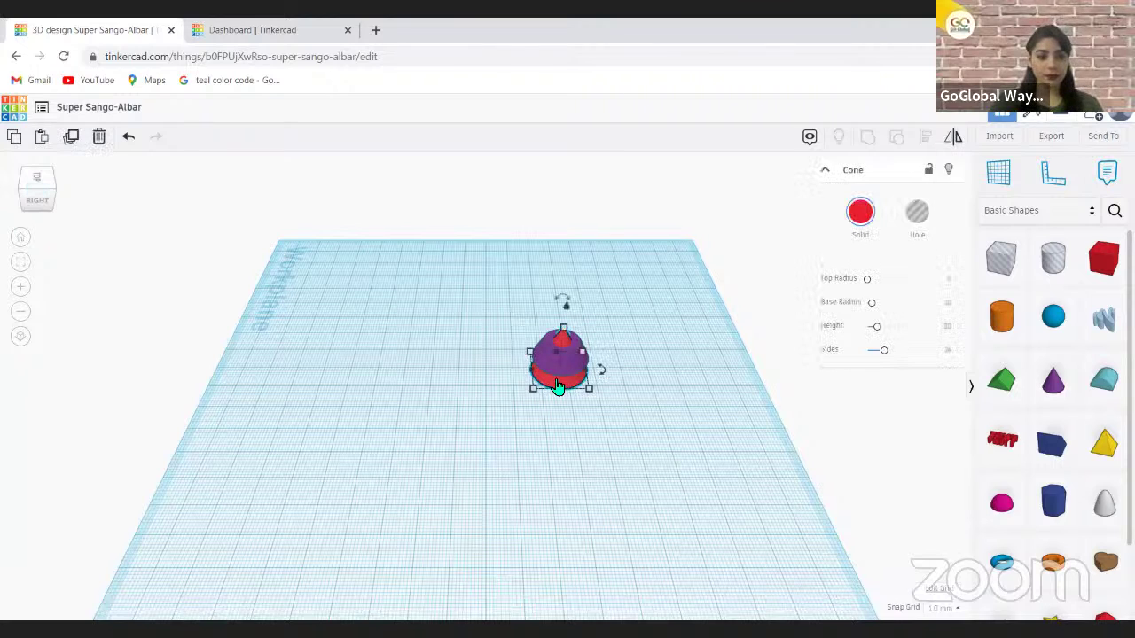
pyautogui.click(22, 290)
pyautogui.click(22, 291)
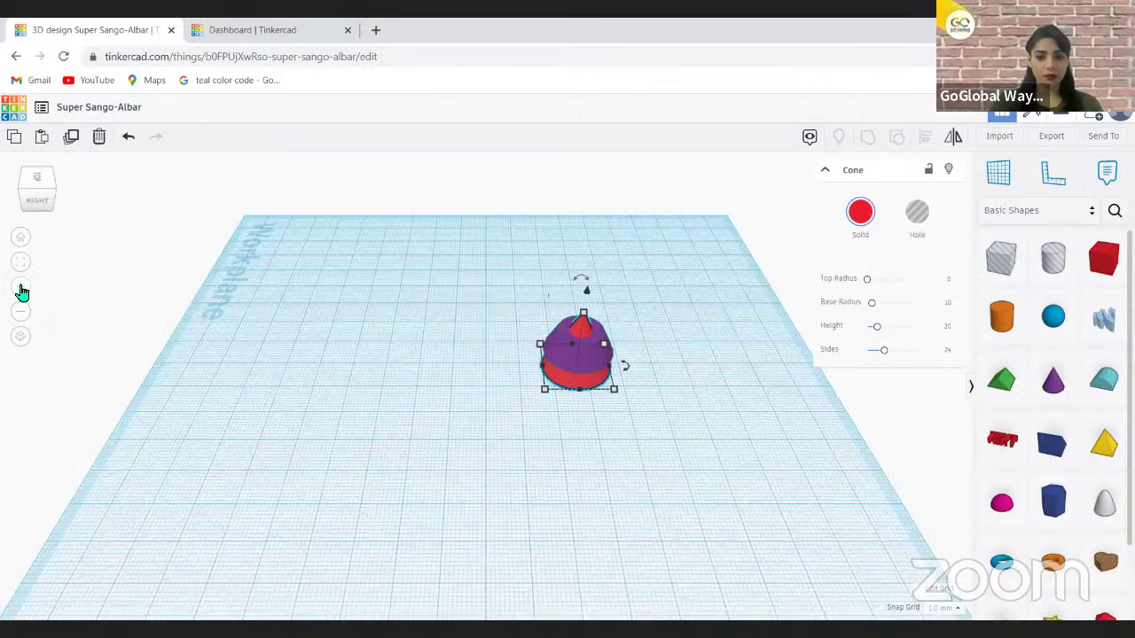
pyautogui.click(22, 291)
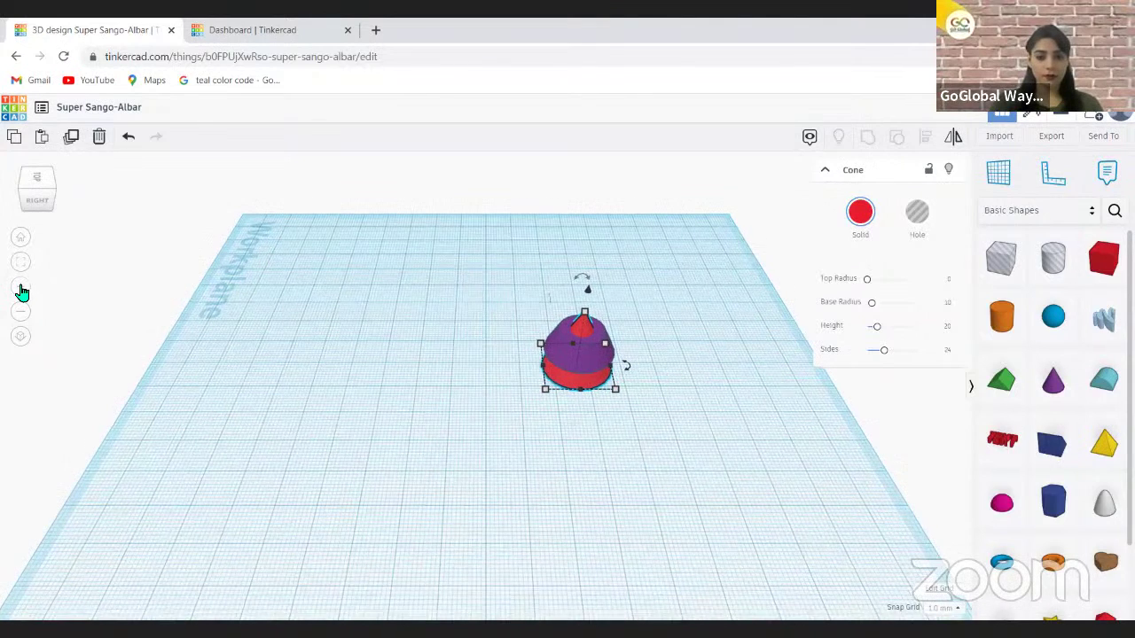
pyautogui.click(22, 291)
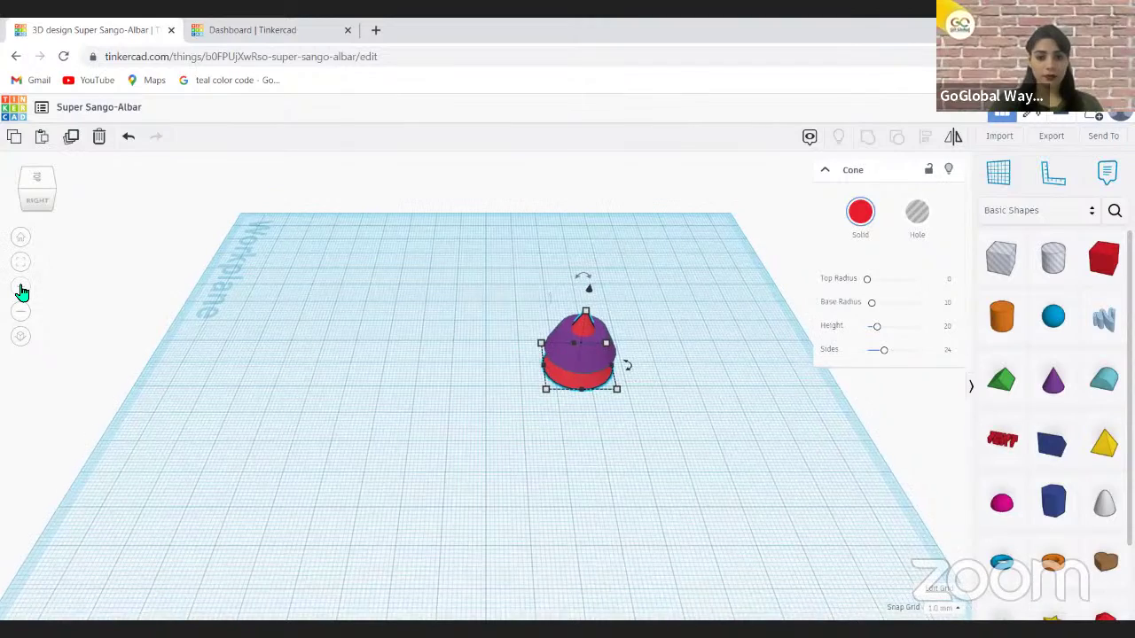
pyautogui.click(22, 291)
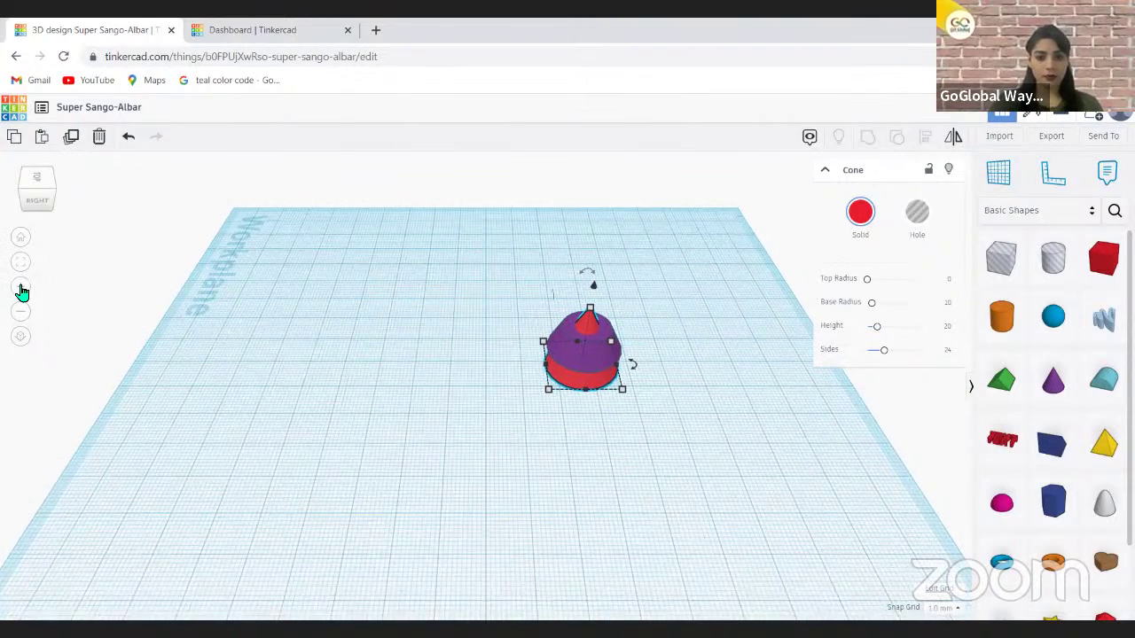
pyautogui.click(22, 291)
pyautogui.click(22, 291)
pyautogui.scroll(2, 594, 383)
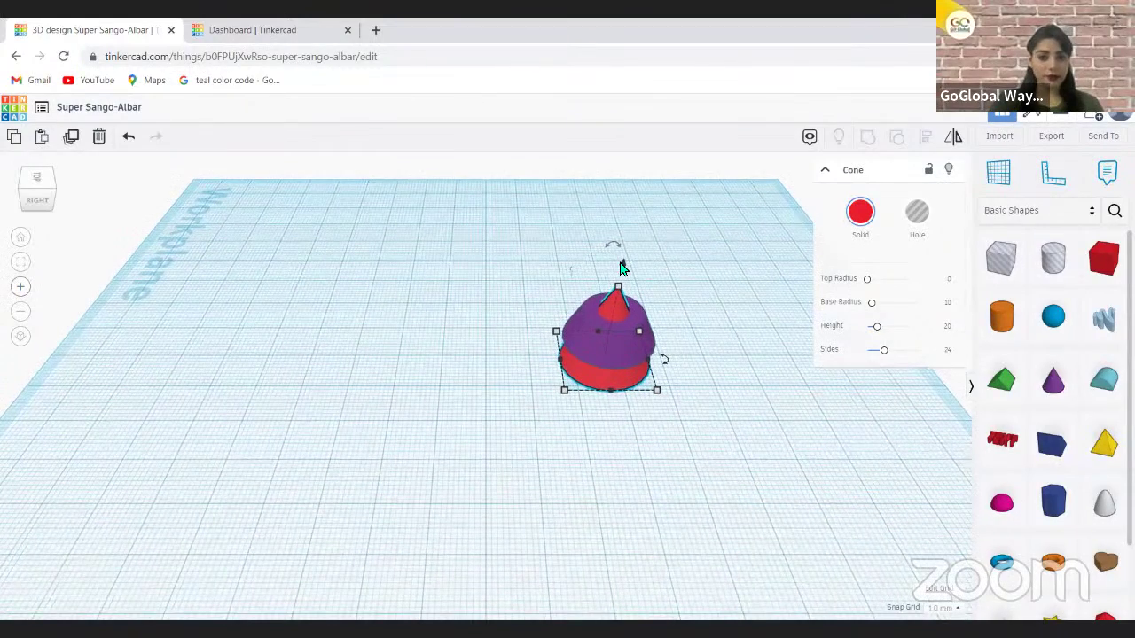
pyautogui.scroll(1, 638, 253)
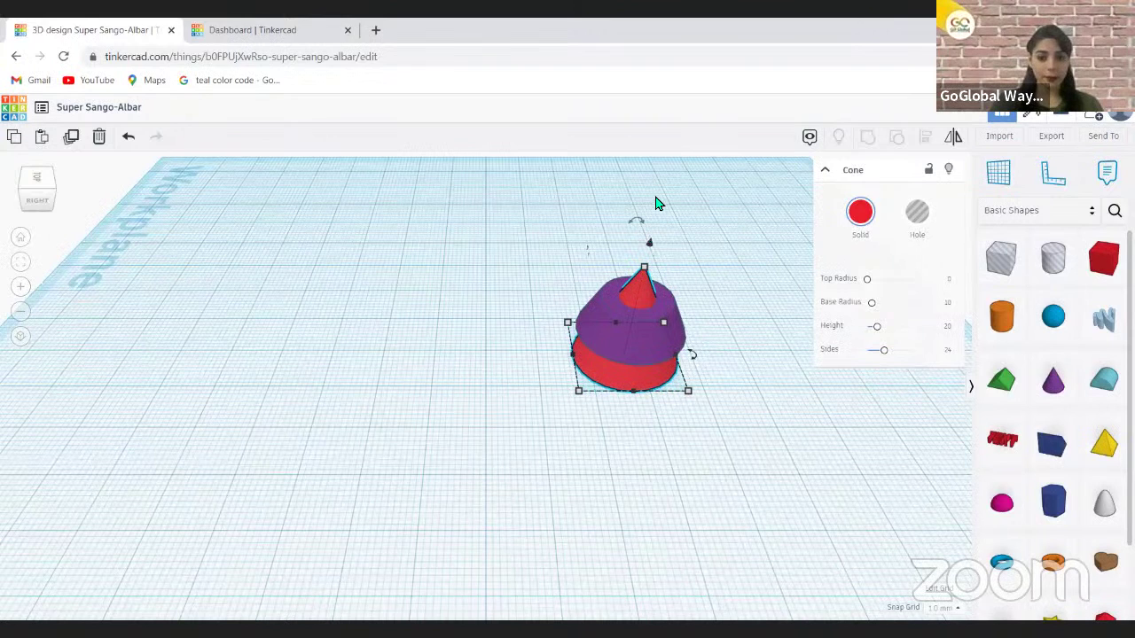
pyautogui.moveTo(659, 182)
pyautogui.mouseDown()
pyautogui.moveTo(660, 172)
pyautogui.moveTo(665, 185)
pyautogui.mouseUp()
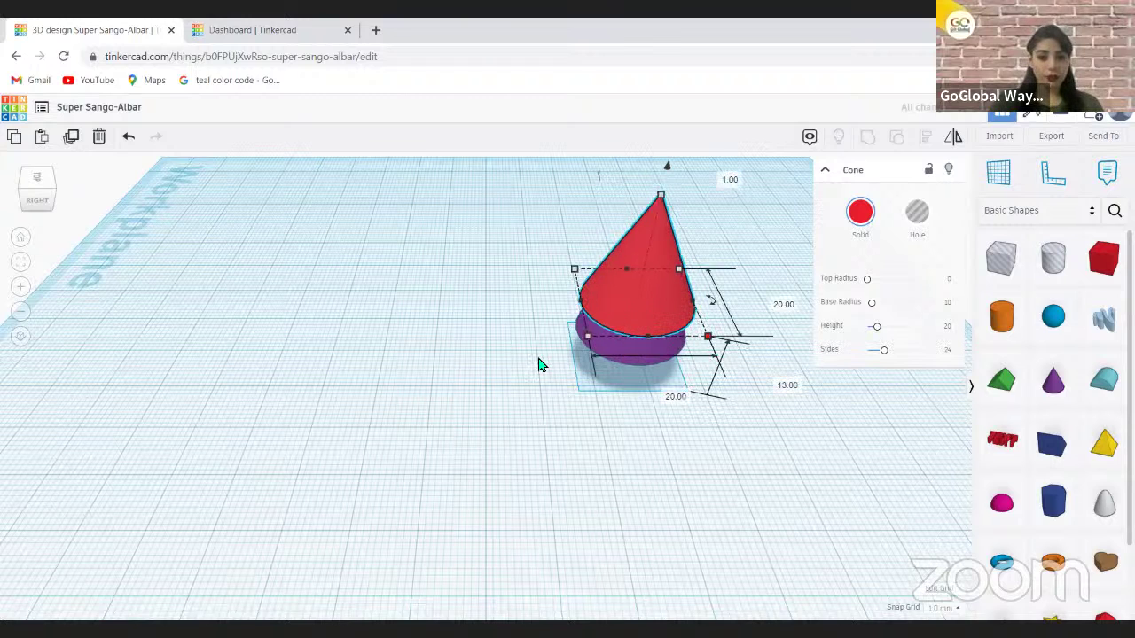
# Shrink the red cone's base to 15 by 14.75 mm and shift it over the truncated cone's top.
pyautogui.click(690, 330)
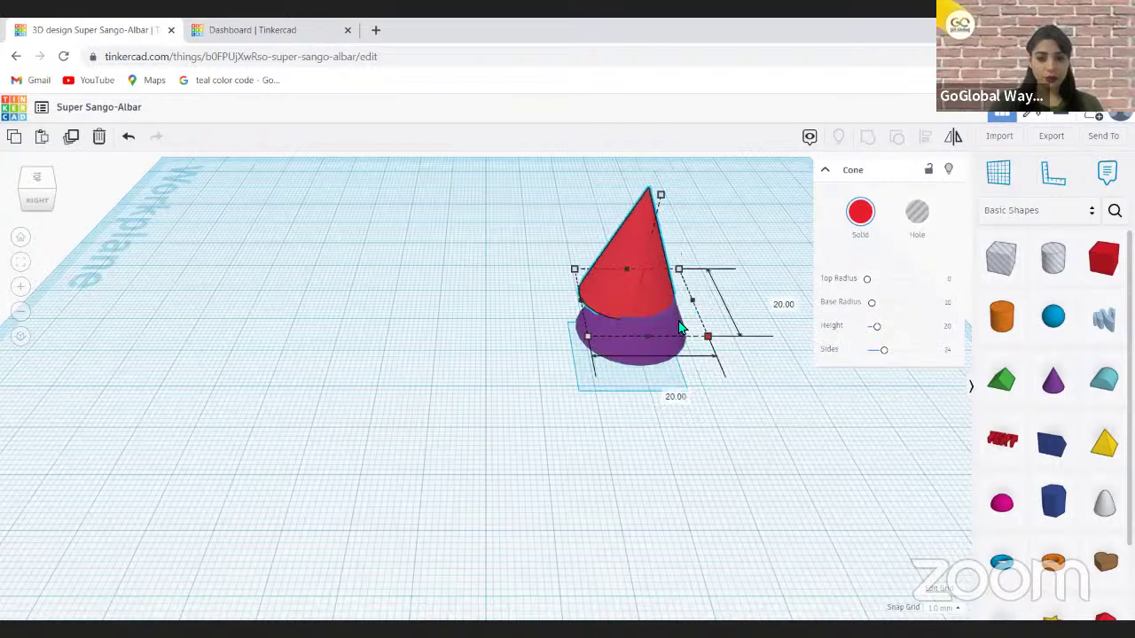
pyautogui.moveTo(706, 335); pyautogui.dragTo(674, 320)
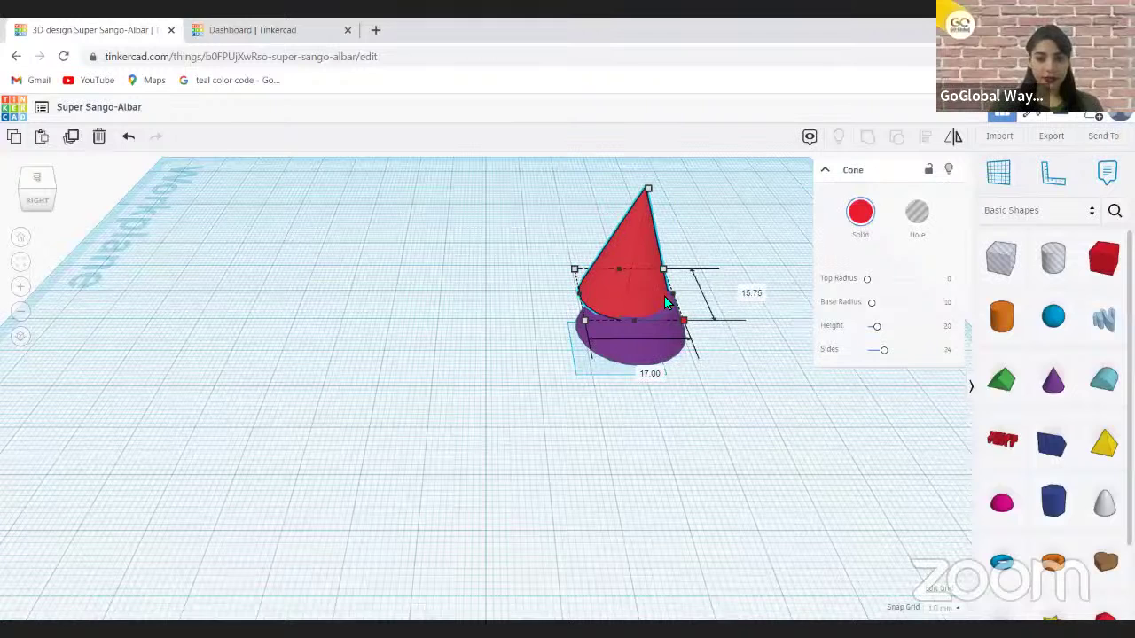
pyautogui.moveTo(664, 295); pyautogui.dragTo(641, 293)
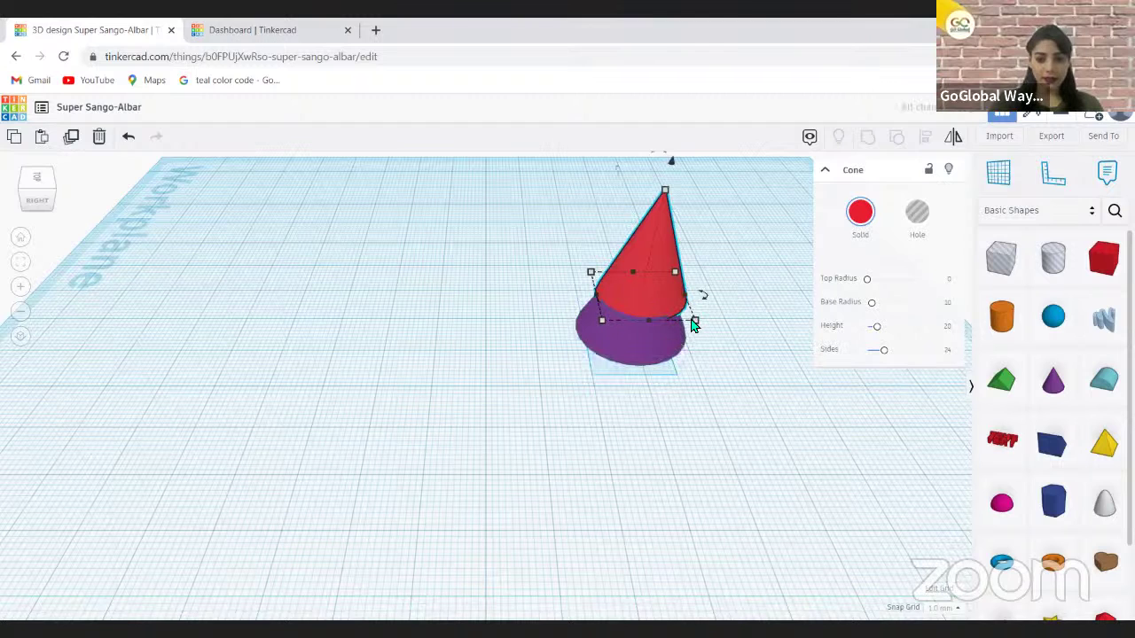
pyautogui.moveTo(694, 322)
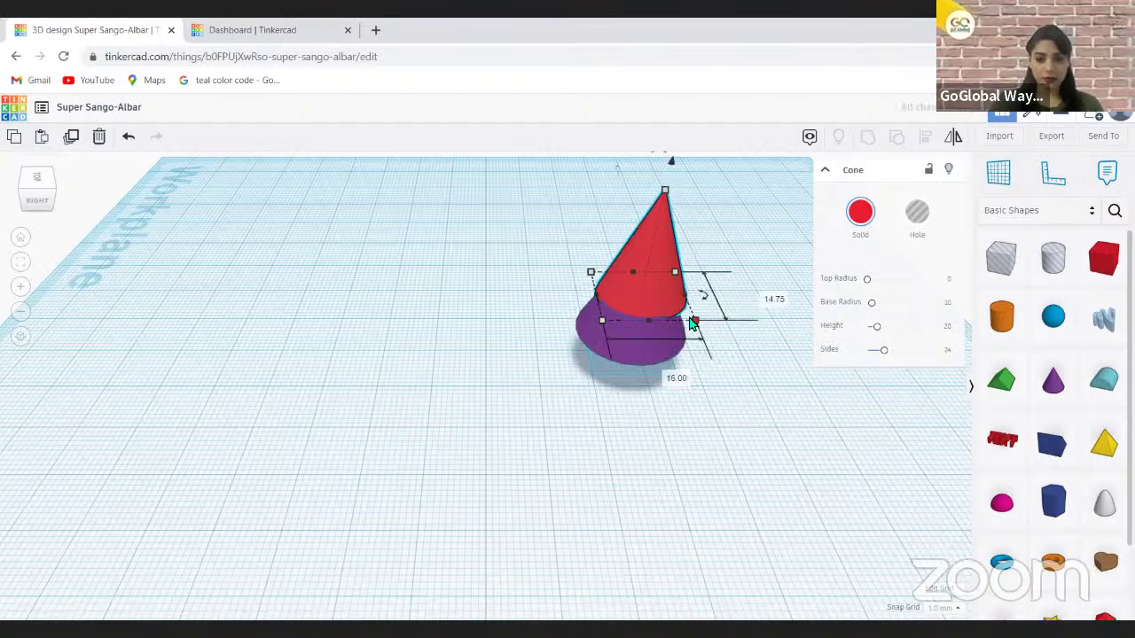
pyautogui.moveTo(695, 322); pyautogui.dragTo(690, 321)
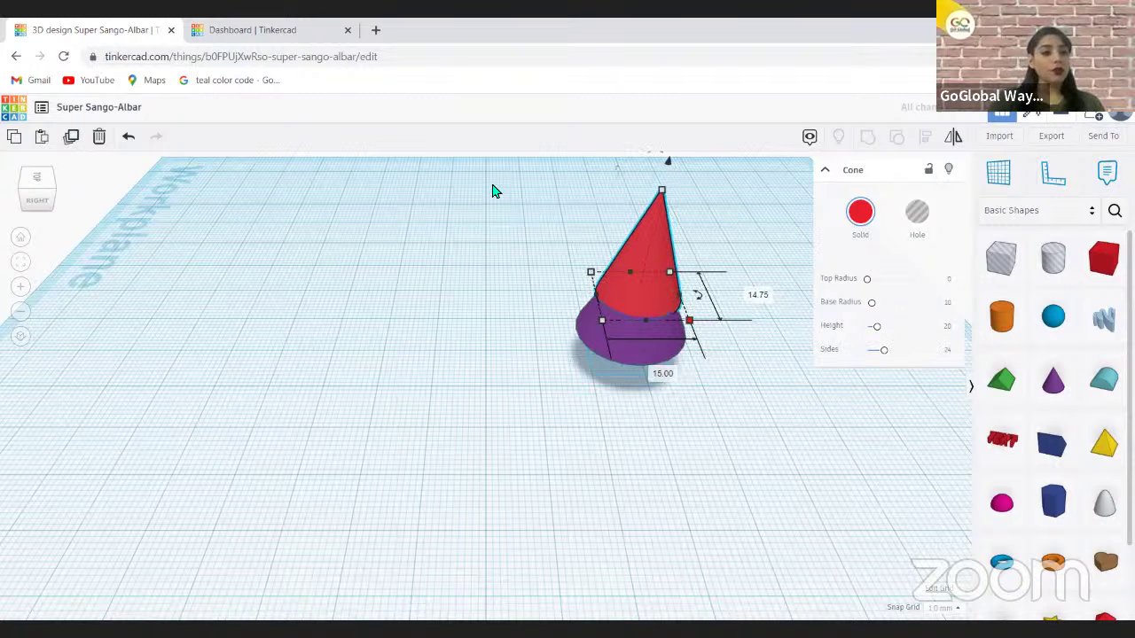
# Stretch the red cone upward to a height of 33 mm.
pyautogui.click(23, 313)
pyautogui.click(23, 313)
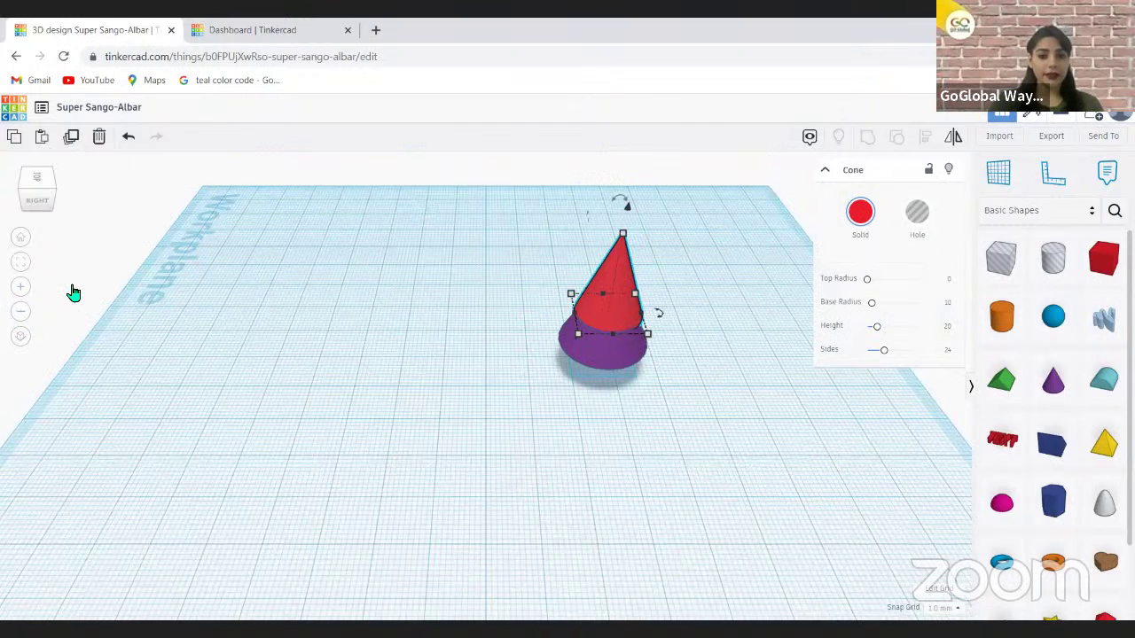
pyautogui.click(36, 189)
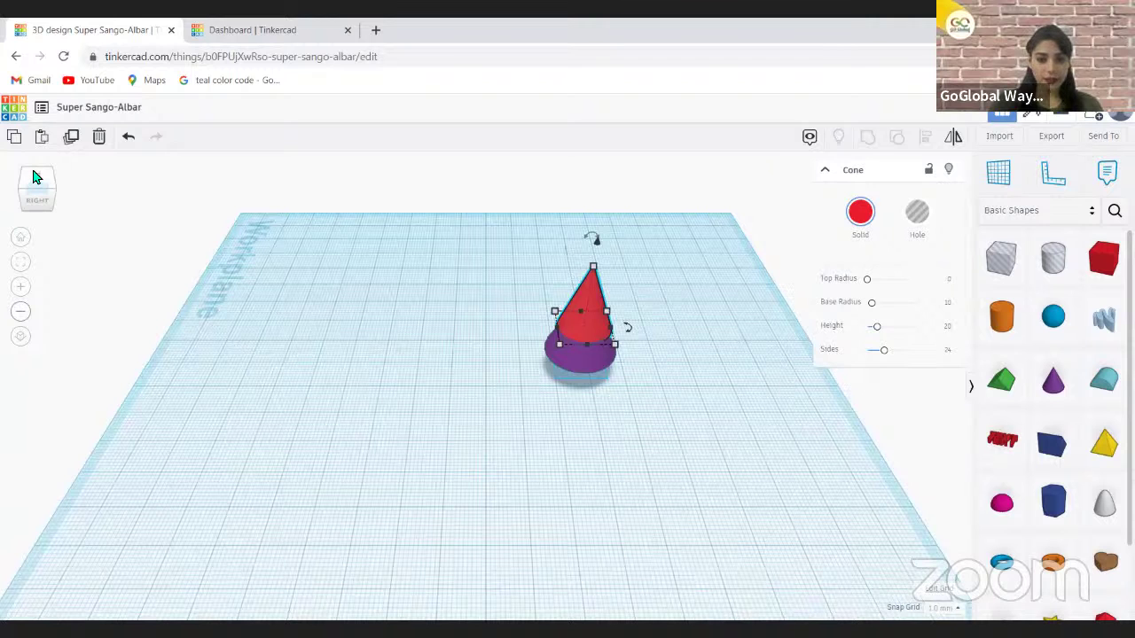
pyautogui.click(35, 177)
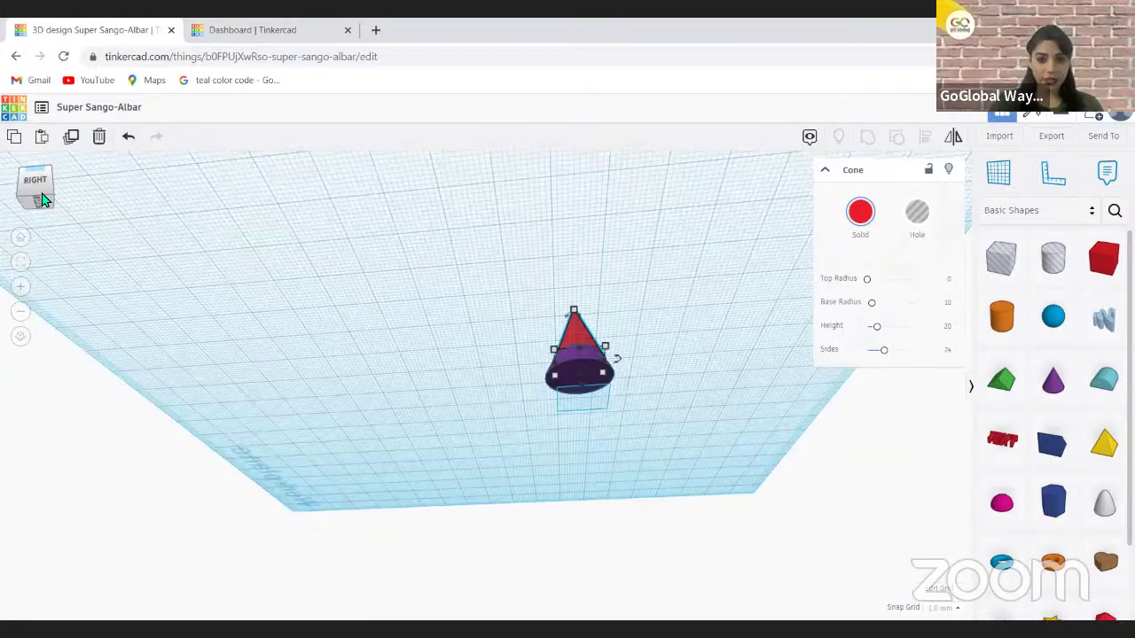
pyautogui.click(38, 193)
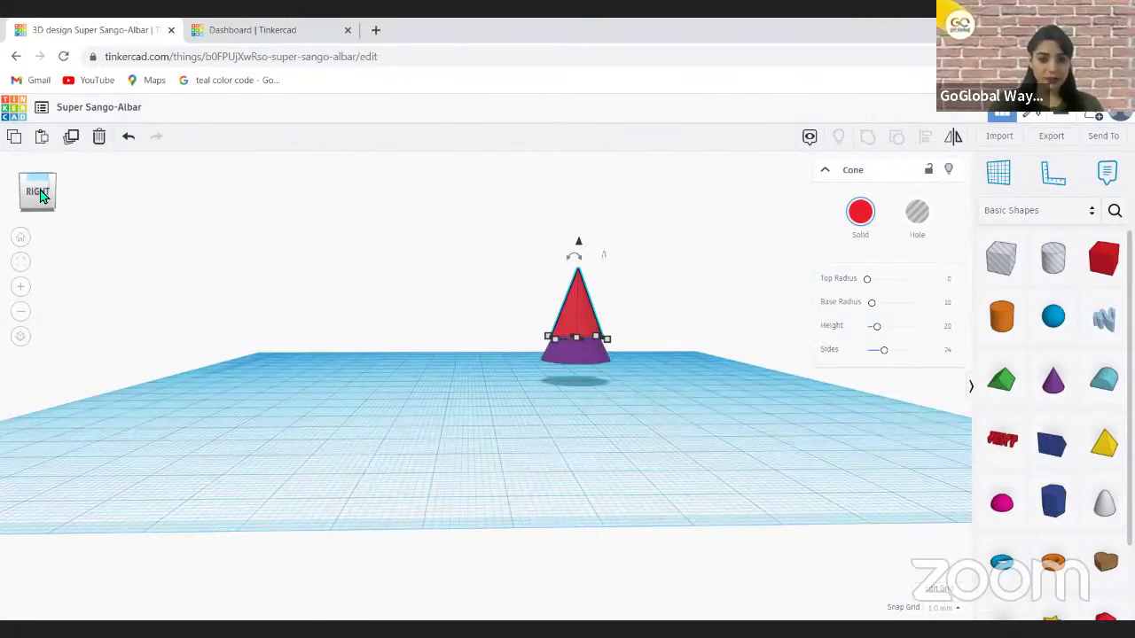
pyautogui.moveTo(40, 195); pyautogui.dragTo(61, 192)
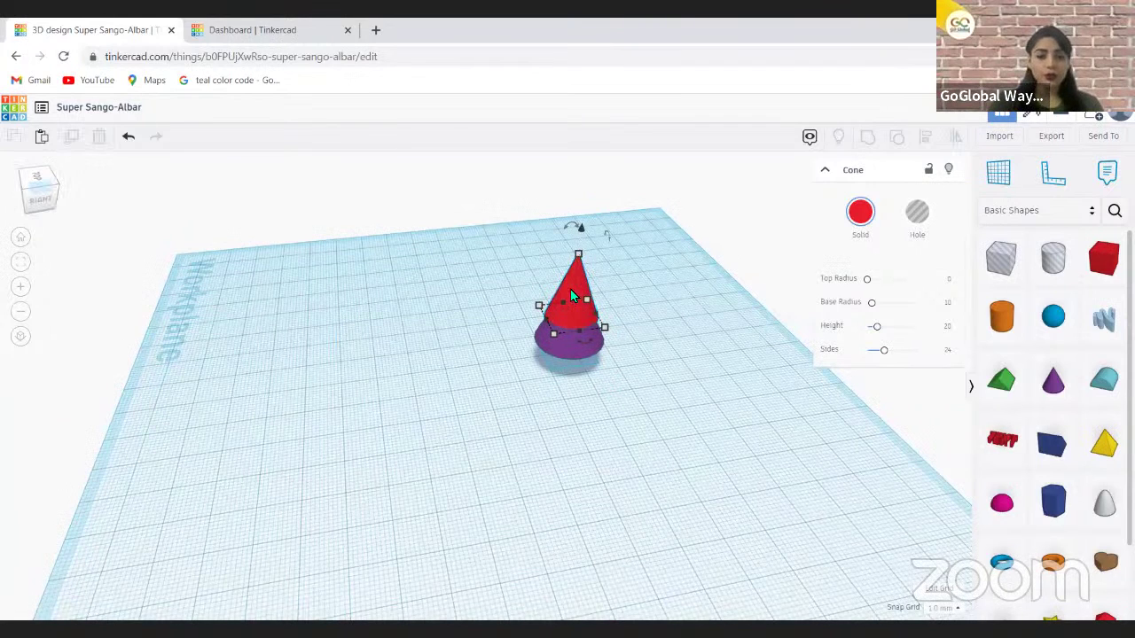
pyautogui.click(576, 222)
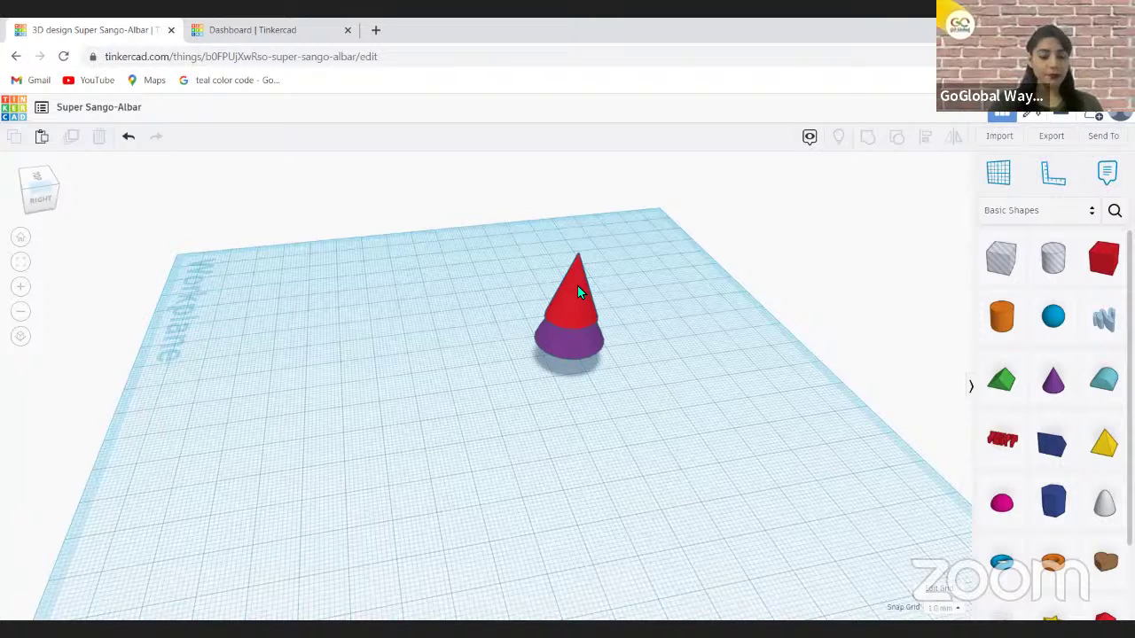
pyautogui.click(577, 285)
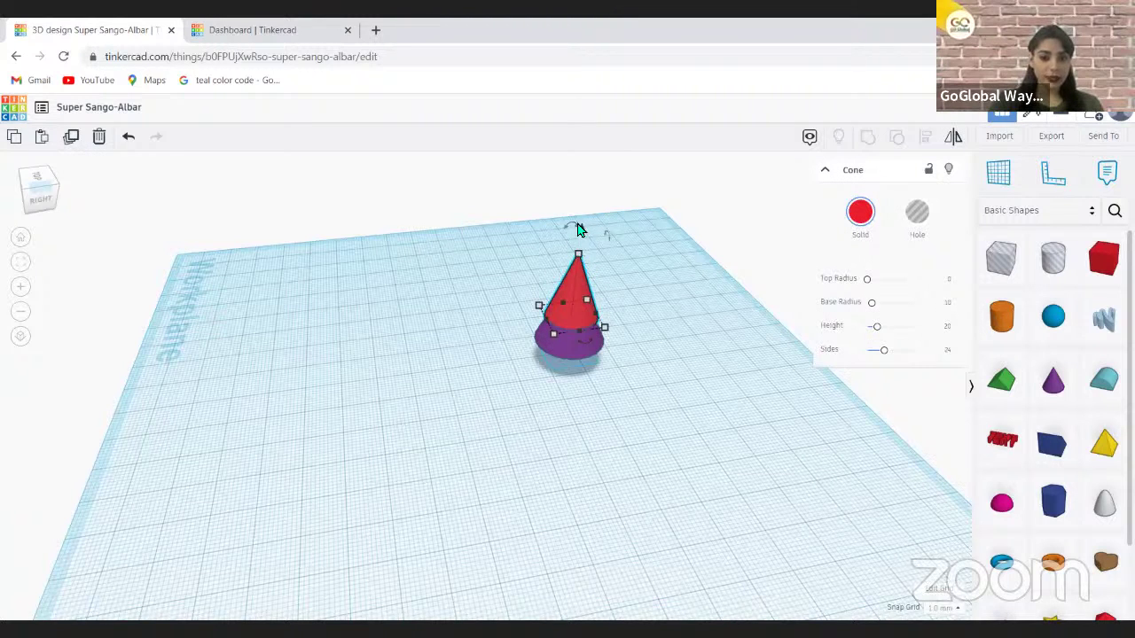
pyautogui.moveTo(579, 206); pyautogui.dragTo(584, 203)
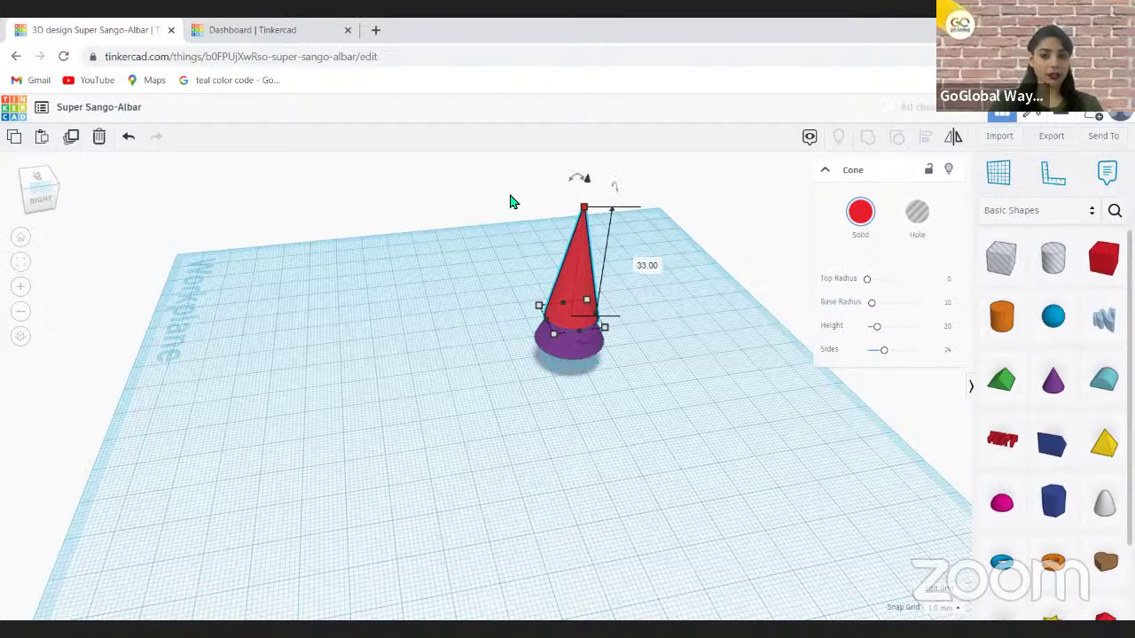
pyautogui.click(648, 378)
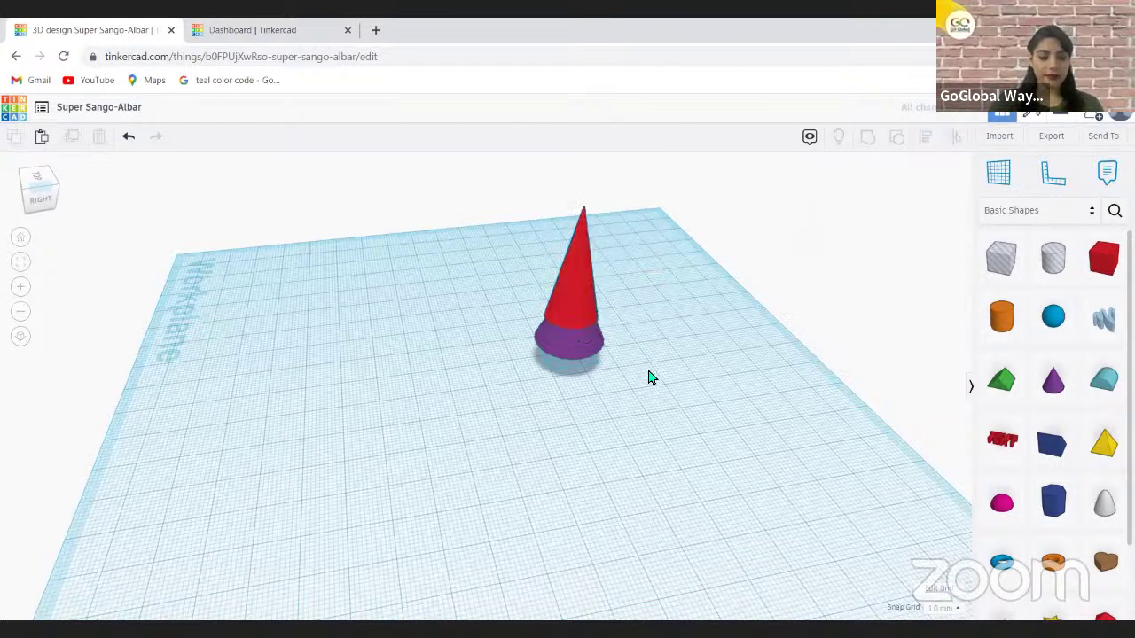
# Select the red cone and the truncated cone and move them together towards the workplane's labelled edge.
pyautogui.moveTo(512, 194); pyautogui.dragTo(650, 369)
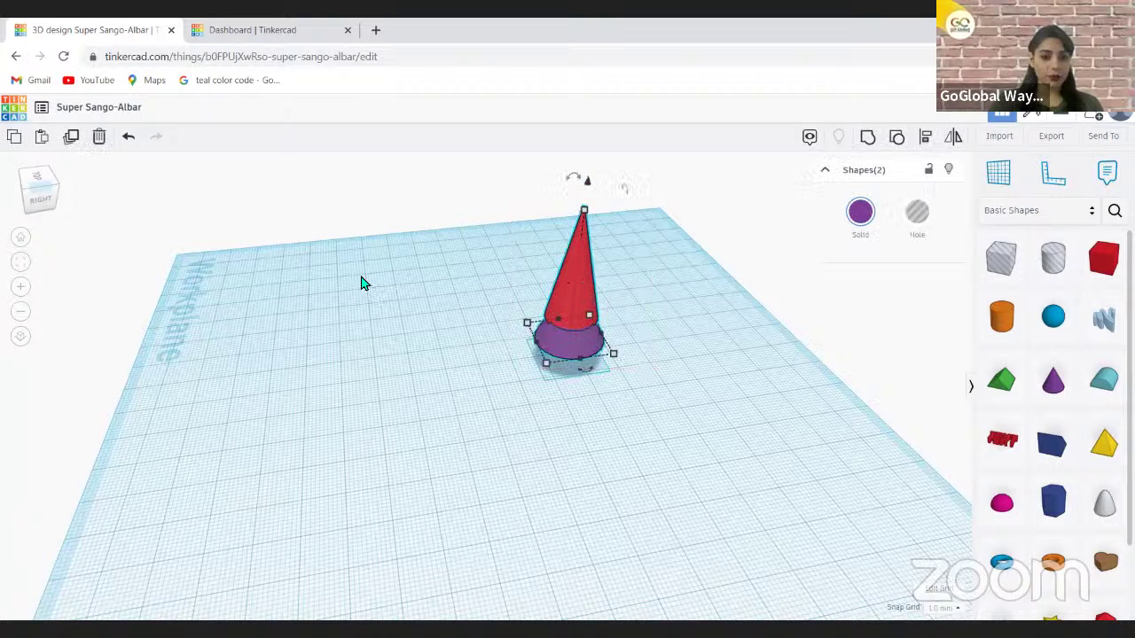
pyautogui.moveTo(558, 292); pyautogui.dragTo(360, 282)
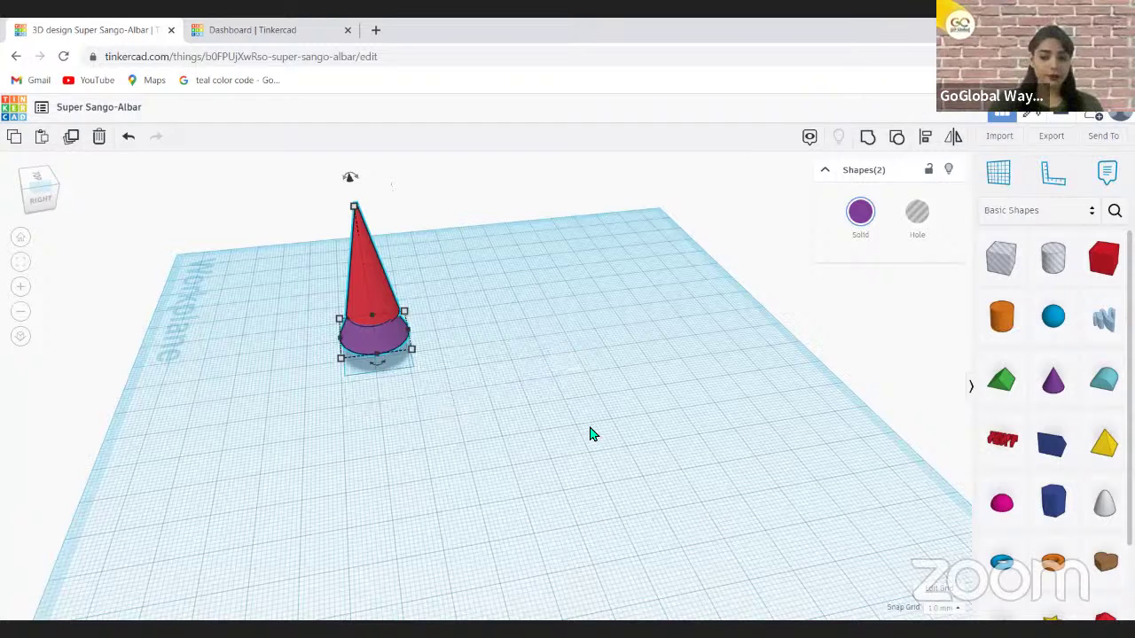
# Place an orange cylinder on the empty part of the workplane, away from the stacked cones.
pyautogui.hotkey('ctrl', 'g')
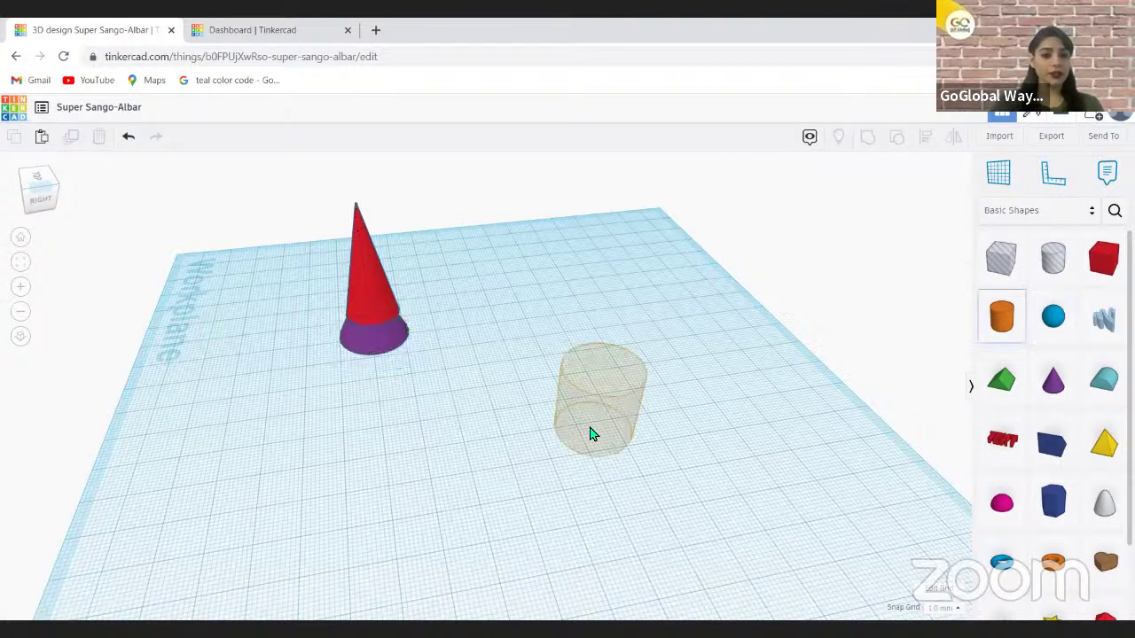
pyautogui.click(592, 435)
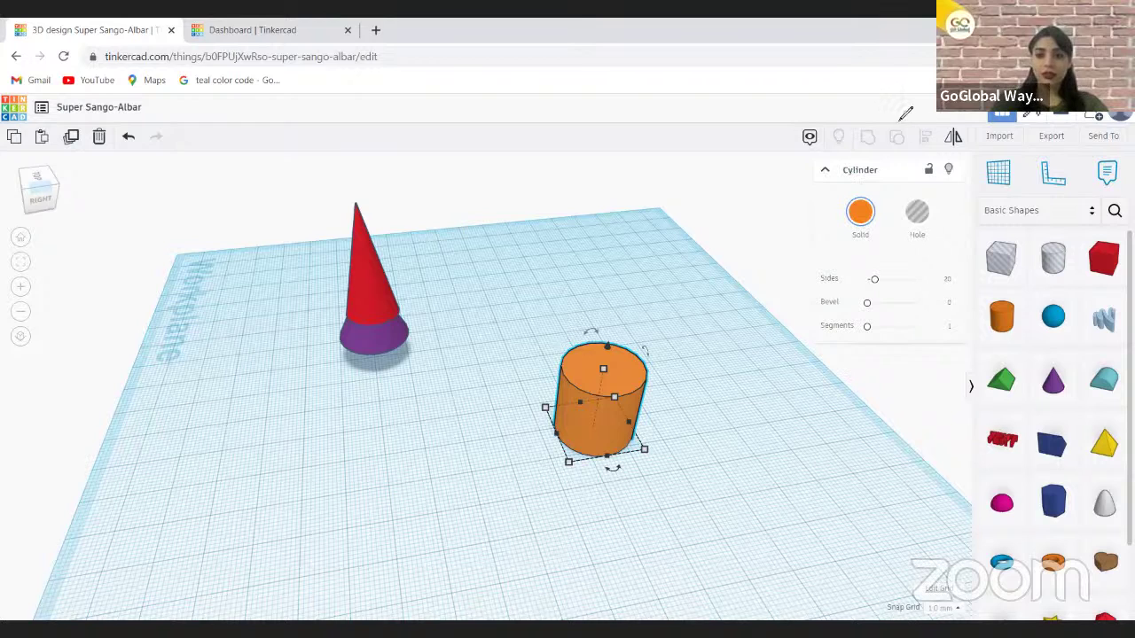
pyautogui.moveTo(896, 115)
pyautogui.mouseDown()
pyautogui.moveTo(887, 147)
pyautogui.moveTo(902, 156)
pyautogui.moveTo(924, 133)
pyautogui.moveTo(906, 110)
pyautogui.mouseUp()
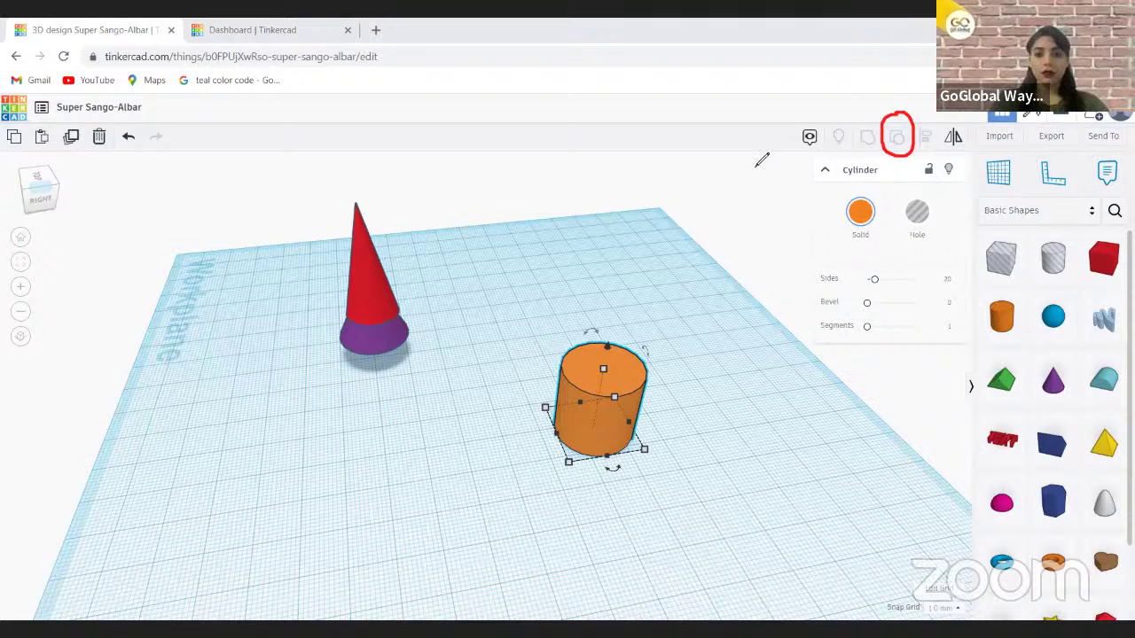
pyautogui.hotkey('ctrl', 'z')
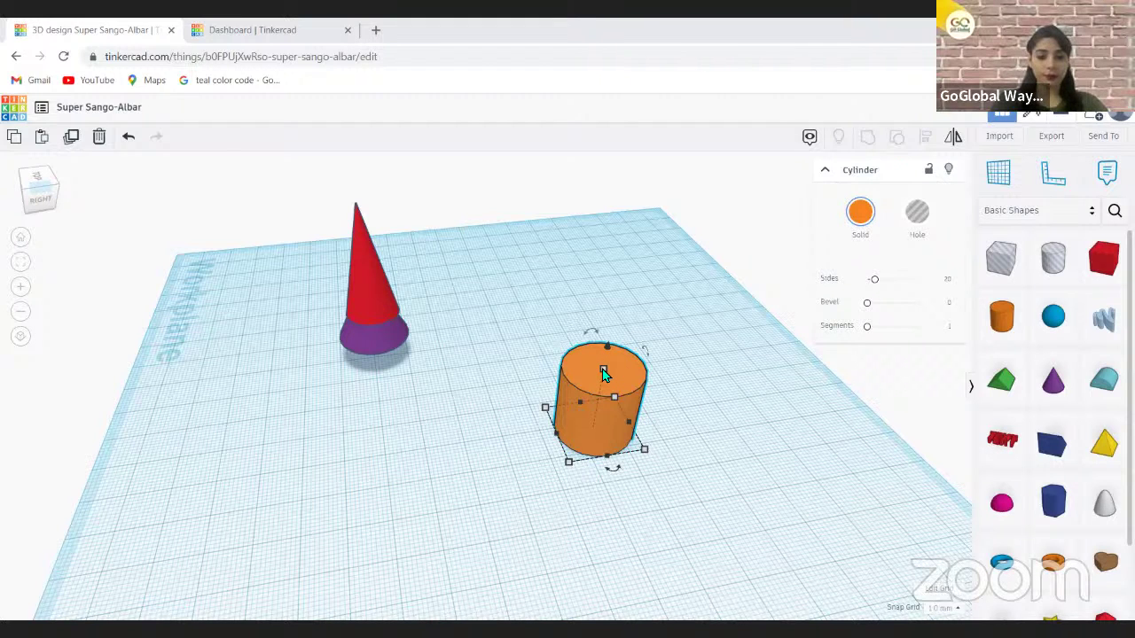
# Flatten the orange cylinder and set its height to 10 mm.
pyautogui.moveTo(603, 372)
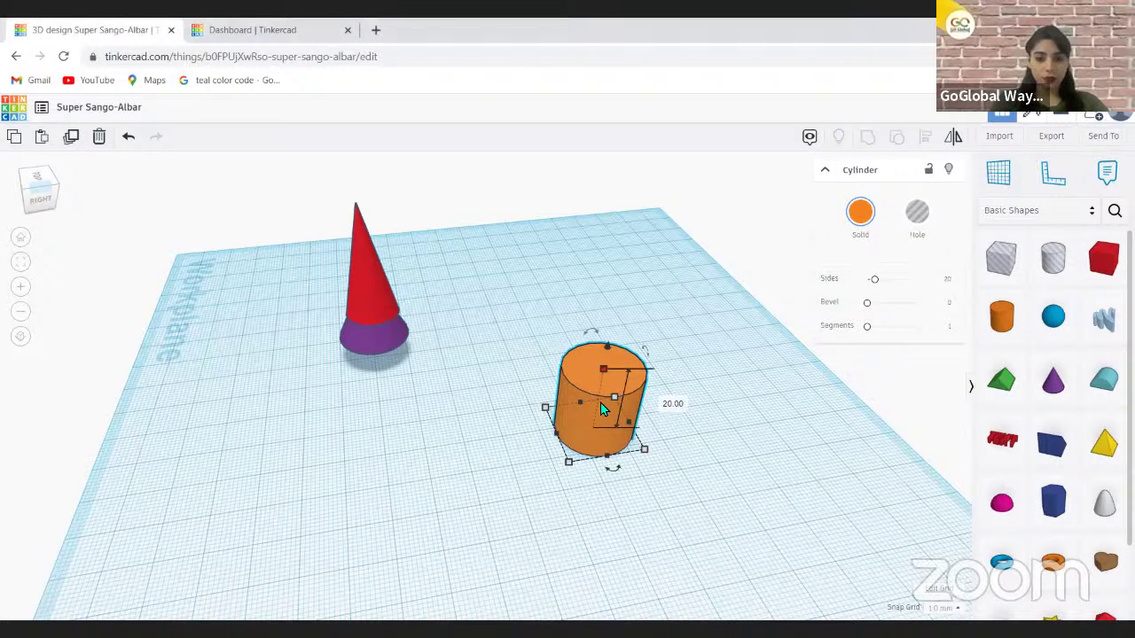
pyautogui.moveTo(603, 372); pyautogui.dragTo(666, 410)
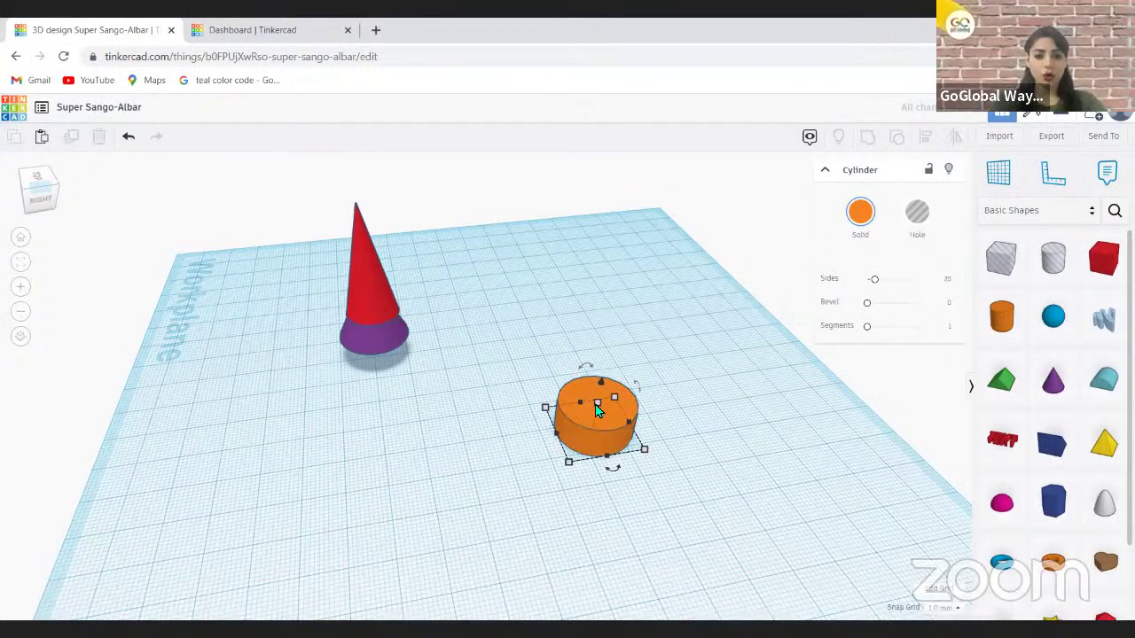
pyautogui.press('Escape')
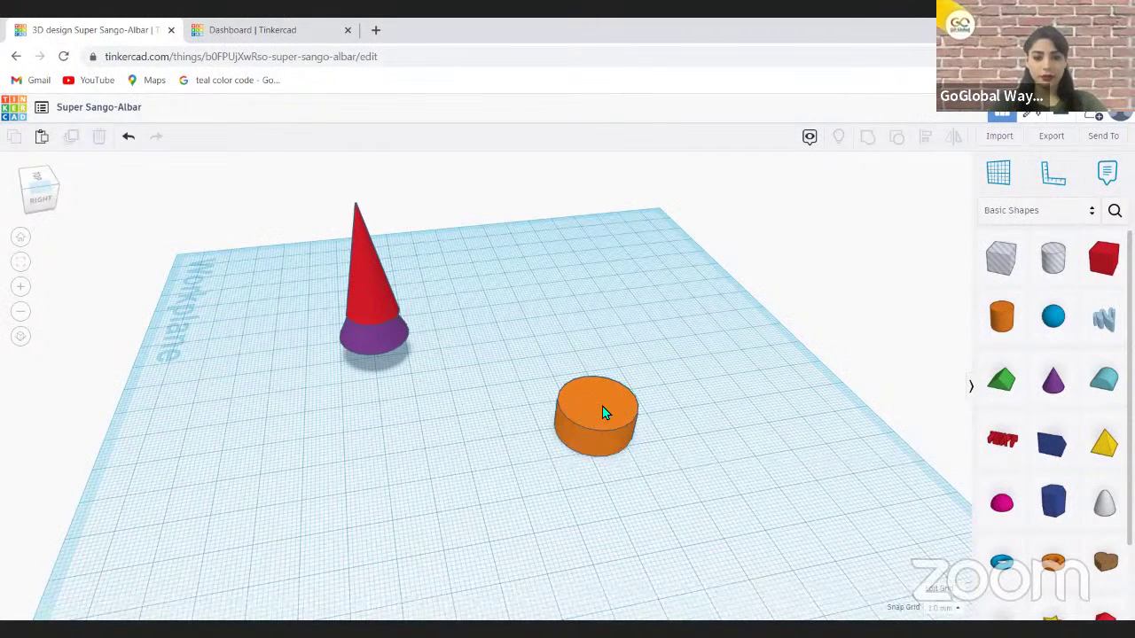
pyautogui.click(600, 413)
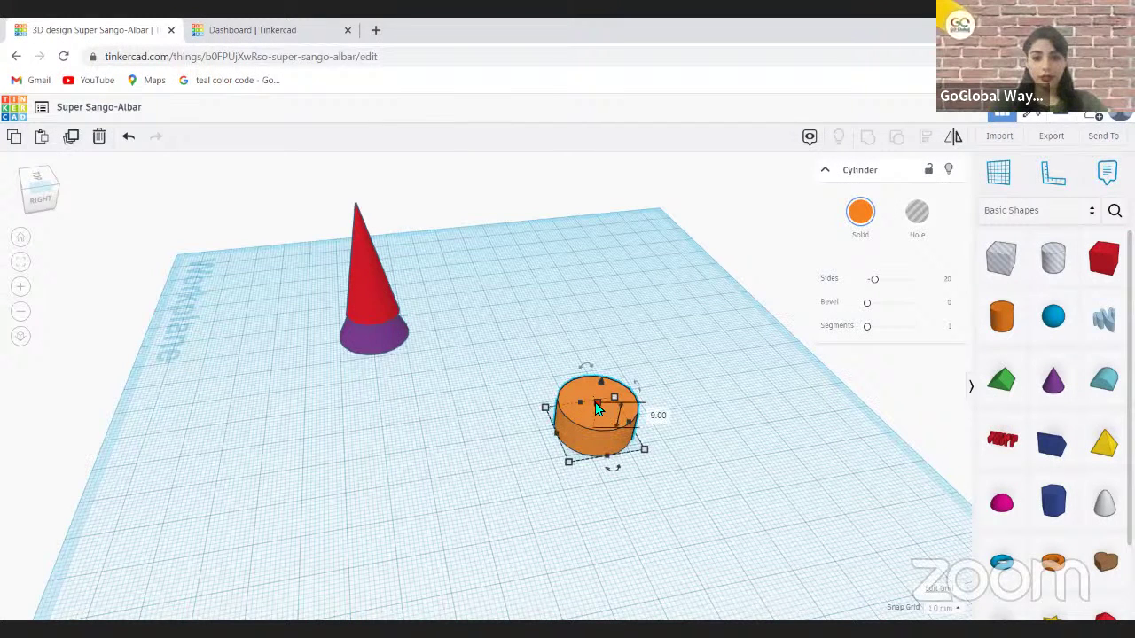
pyautogui.click(667, 417)
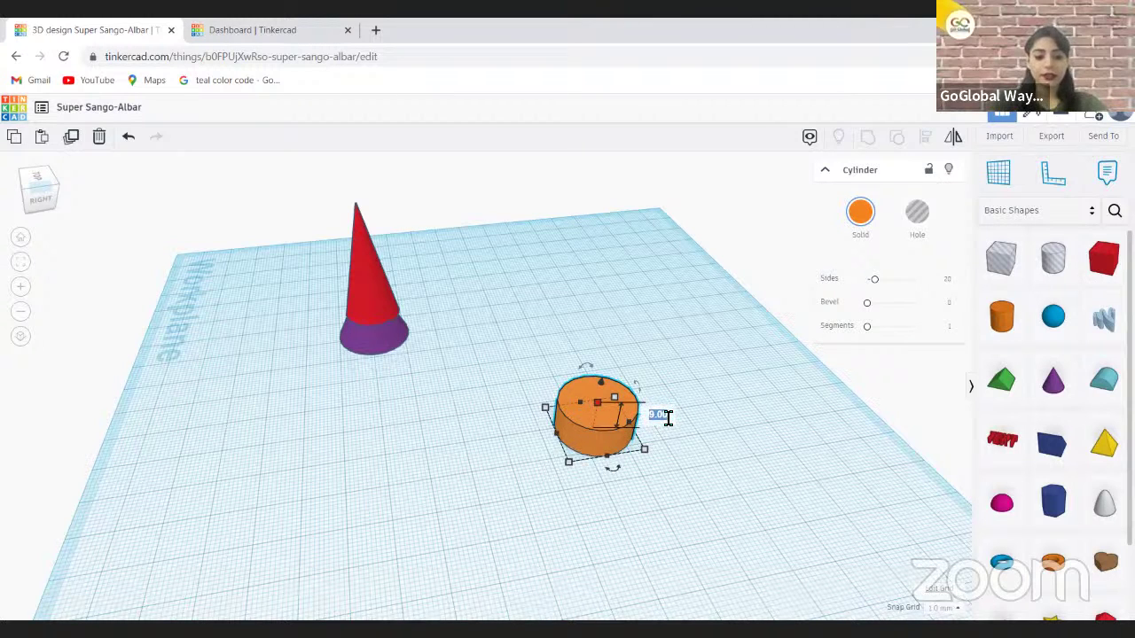
pyautogui.write('10')
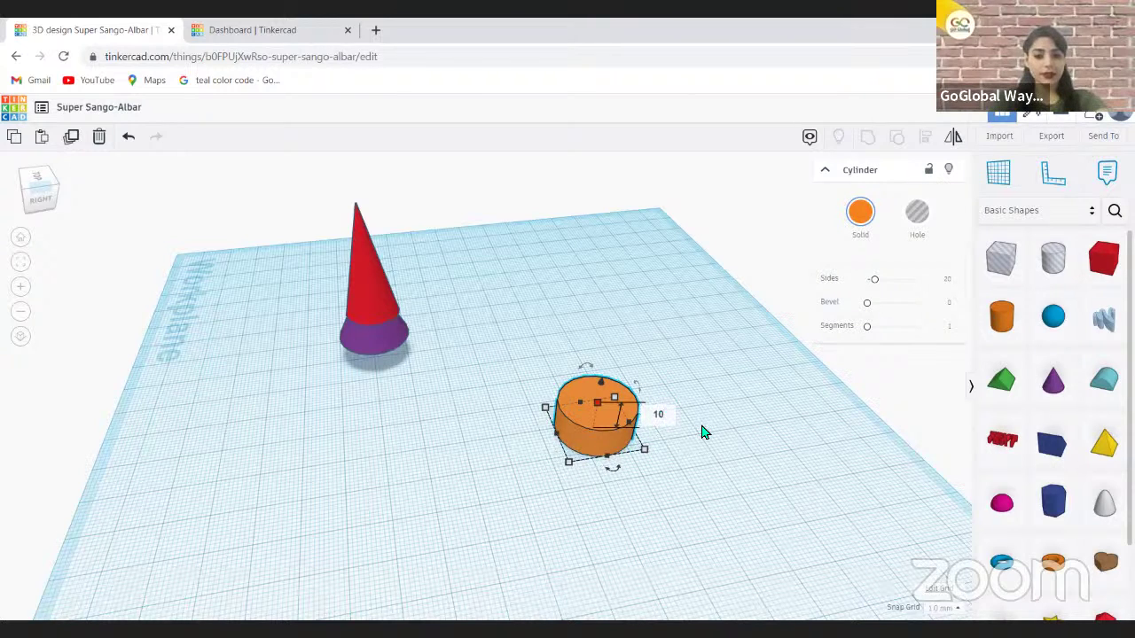
pyautogui.click(570, 465)
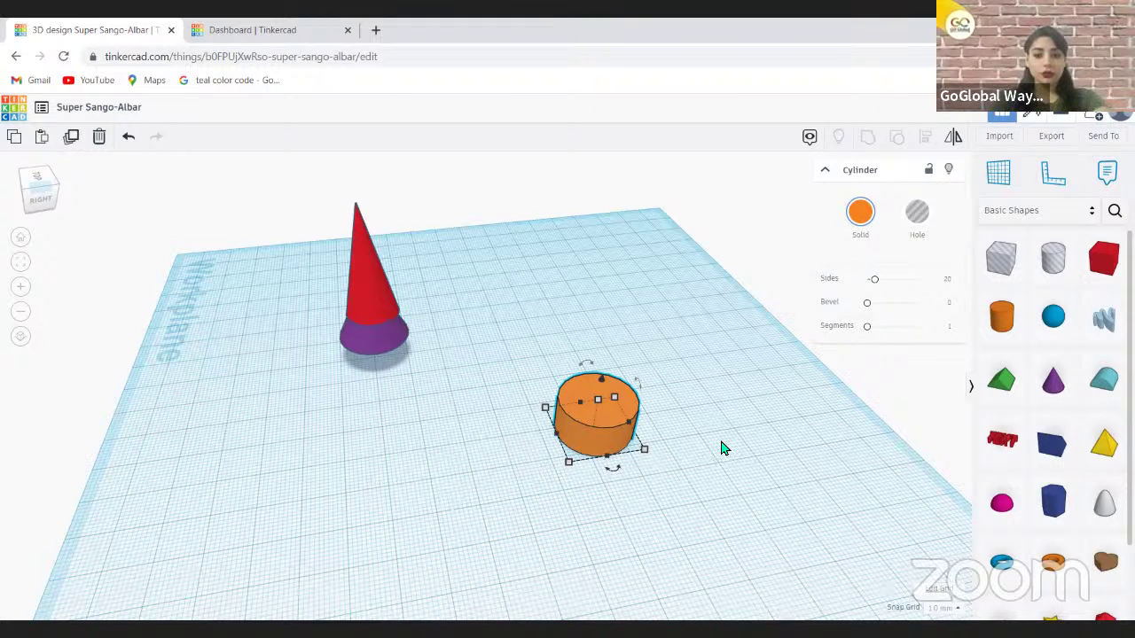
pyautogui.click(672, 482)
# Move the orange cylinder back towards the workplane's far edge, beside the stacked cones.
pyautogui.click(588, 440)
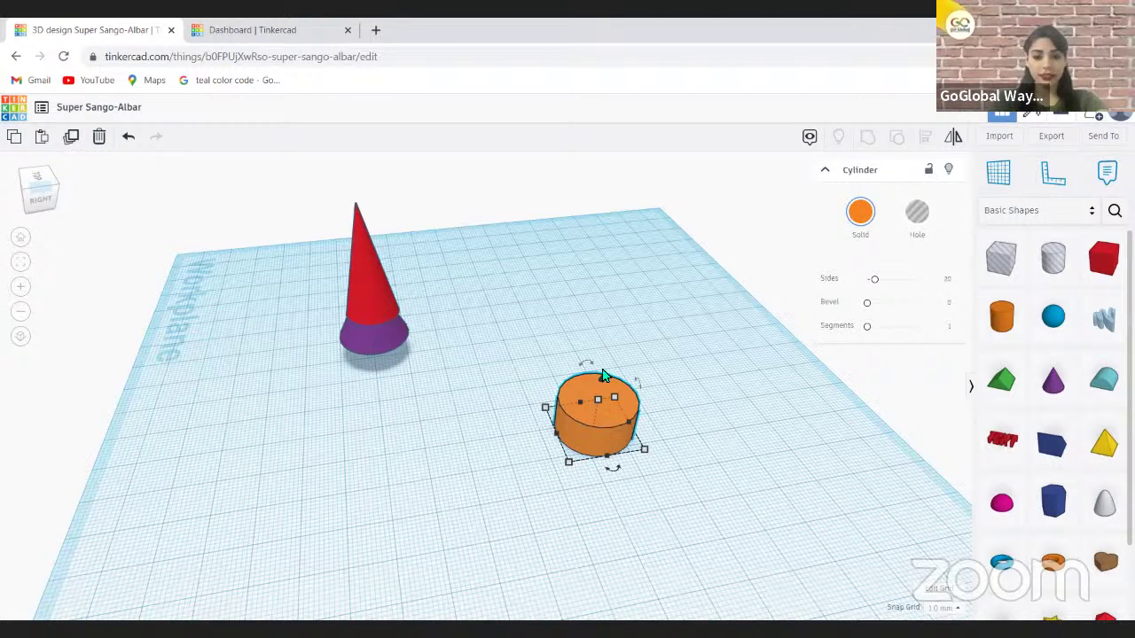
pyautogui.moveTo(596, 410); pyautogui.dragTo(590, 288)
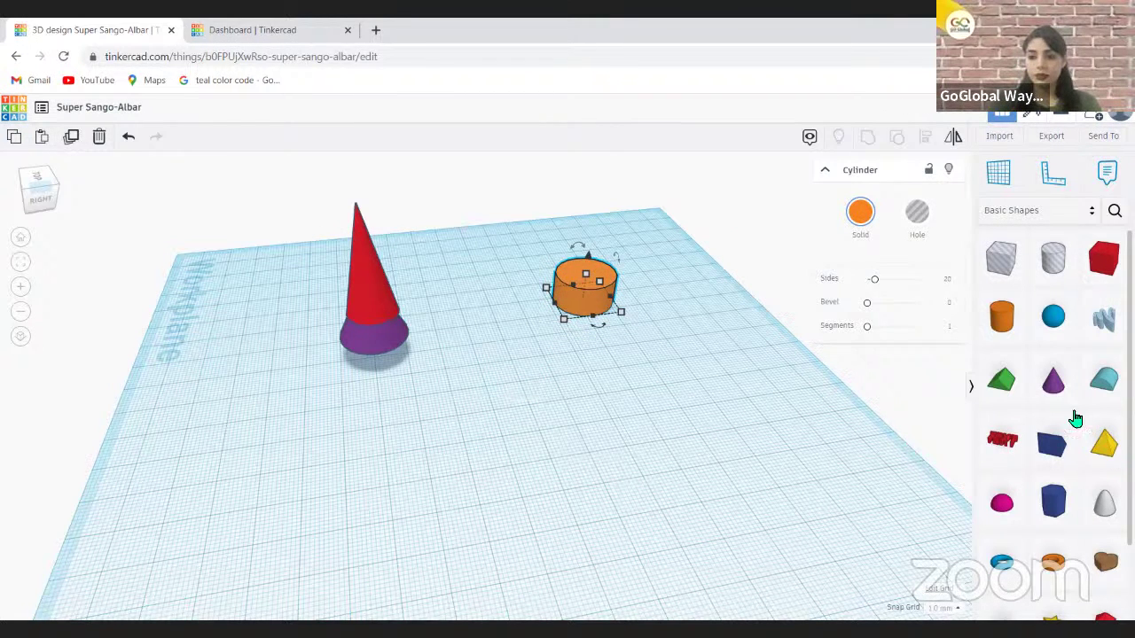
# Place a yellow pyramid in front of the orange cylinder and shrink its base from one corner.
pyautogui.click(681, 429)
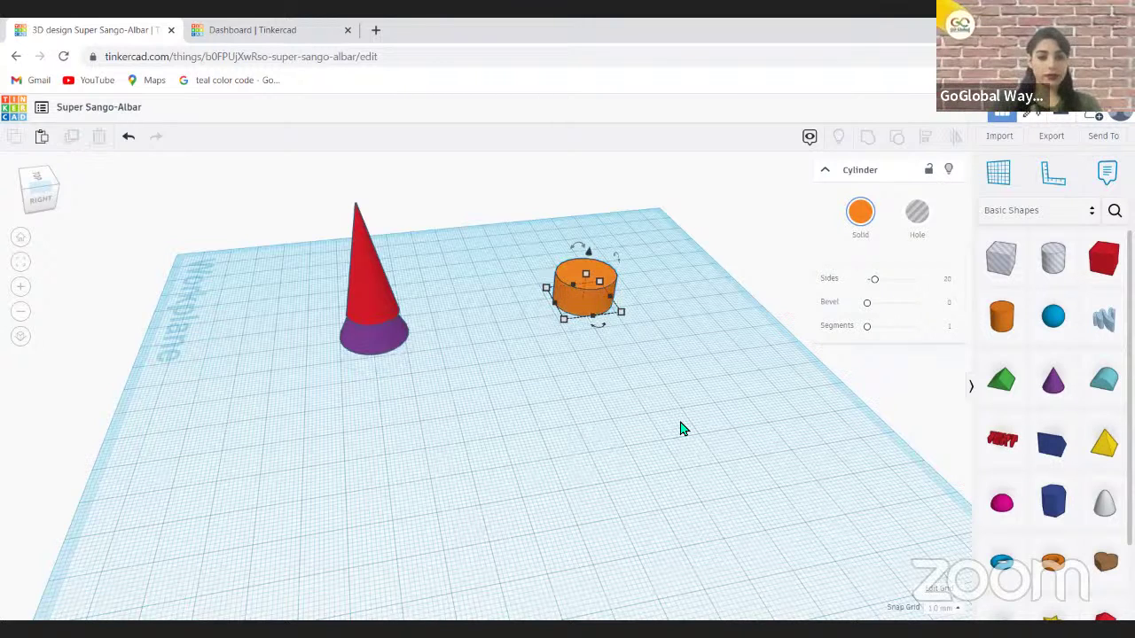
pyautogui.click(681, 429)
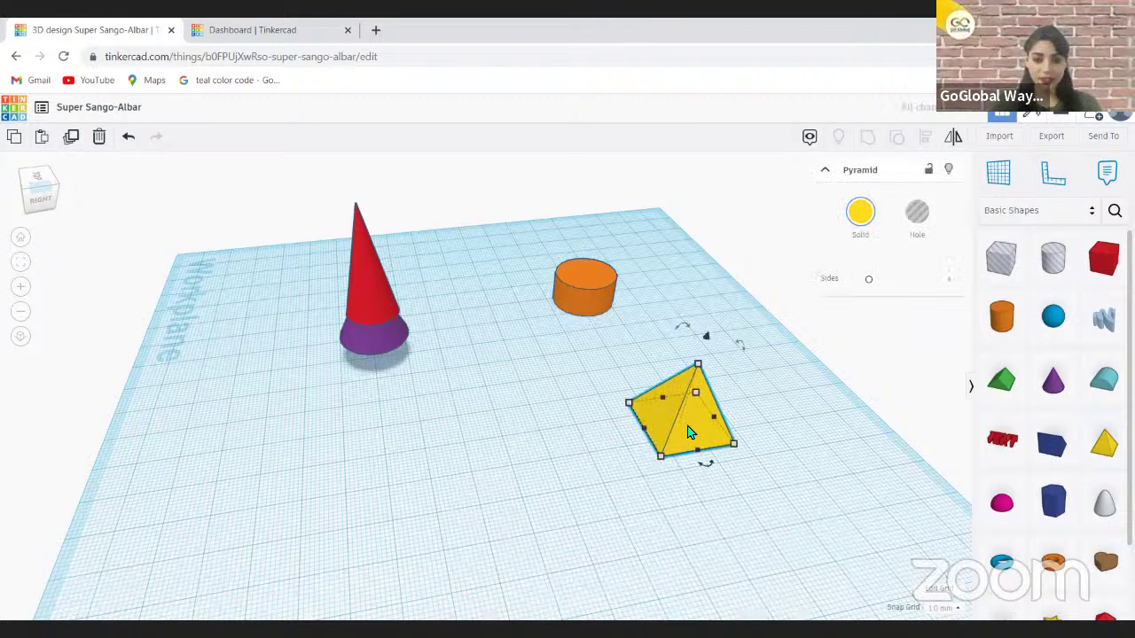
pyautogui.moveTo(734, 443); pyautogui.dragTo(689, 430)
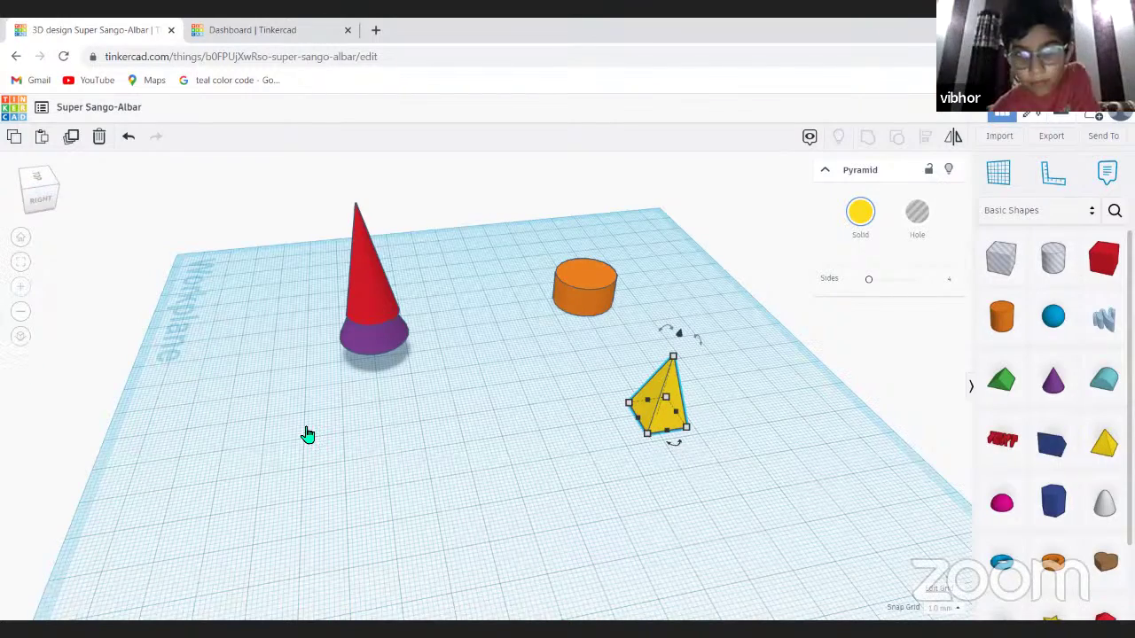
pyautogui.scroll(3, 541, 173)
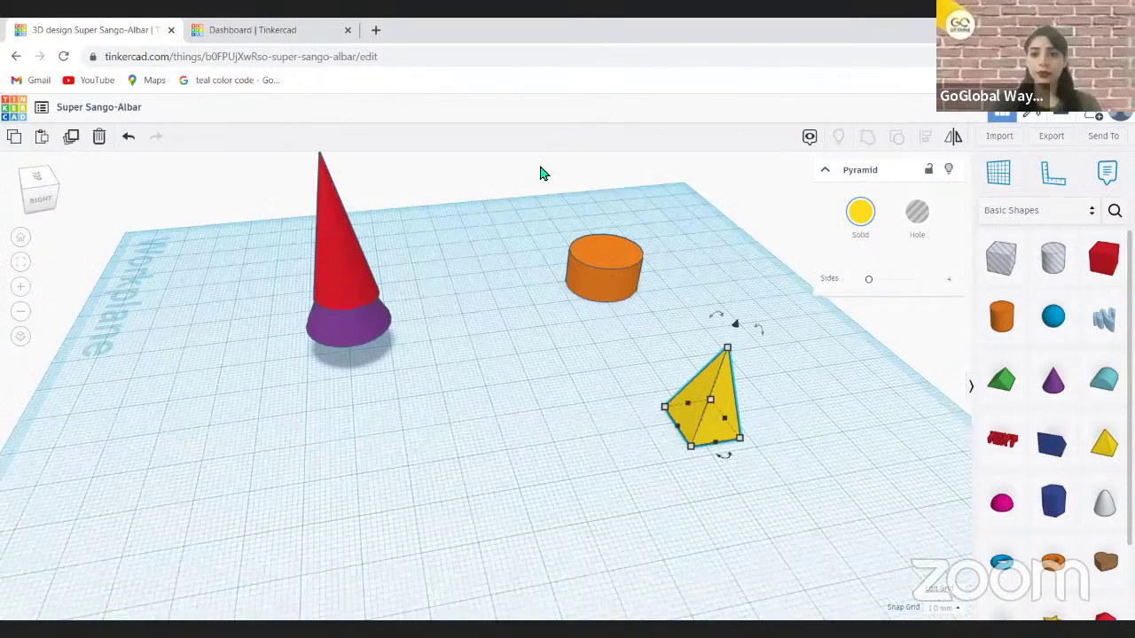
pyautogui.scroll(1, 706, 234)
pyautogui.scroll(1, 673, 245)
pyautogui.scroll(1, 655, 257)
pyautogui.scroll(1, 651, 282)
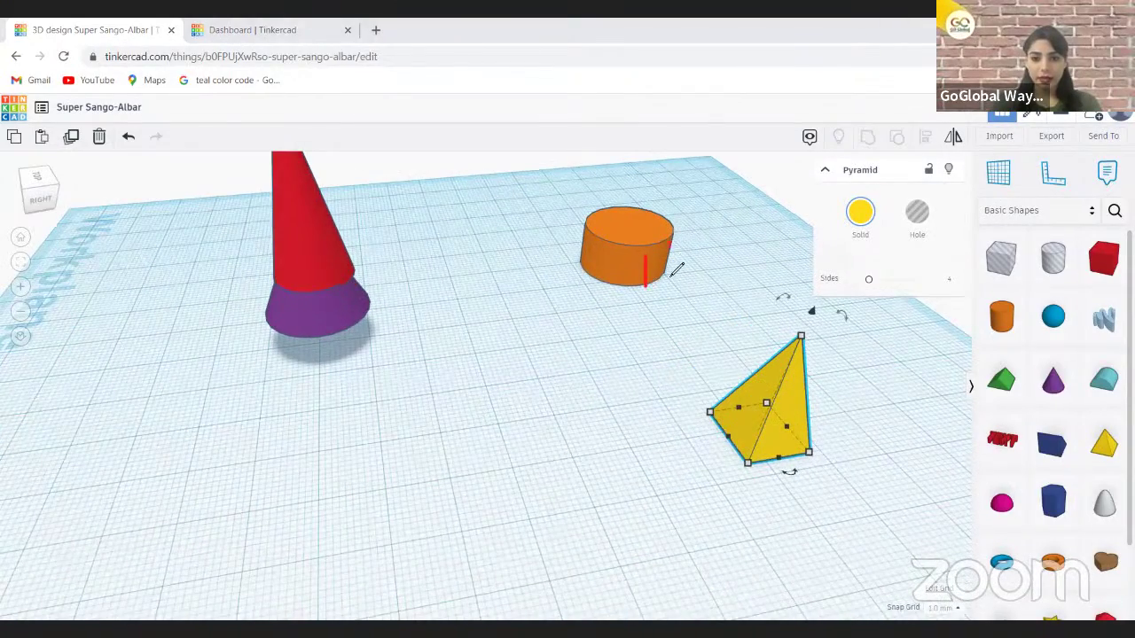
pyautogui.moveTo(675, 236)
pyautogui.mouseDown()
pyautogui.moveTo(740, 246)
pyautogui.moveTo(740, 255)
pyautogui.mouseUp()
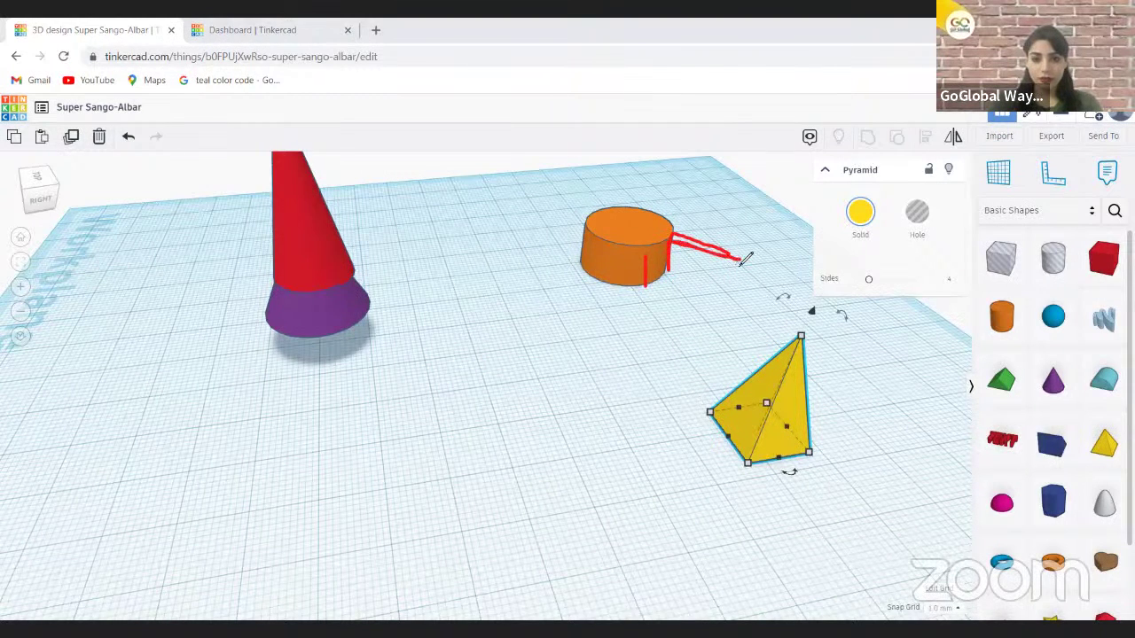
pyautogui.moveTo(666, 273); pyautogui.dragTo(741, 261)
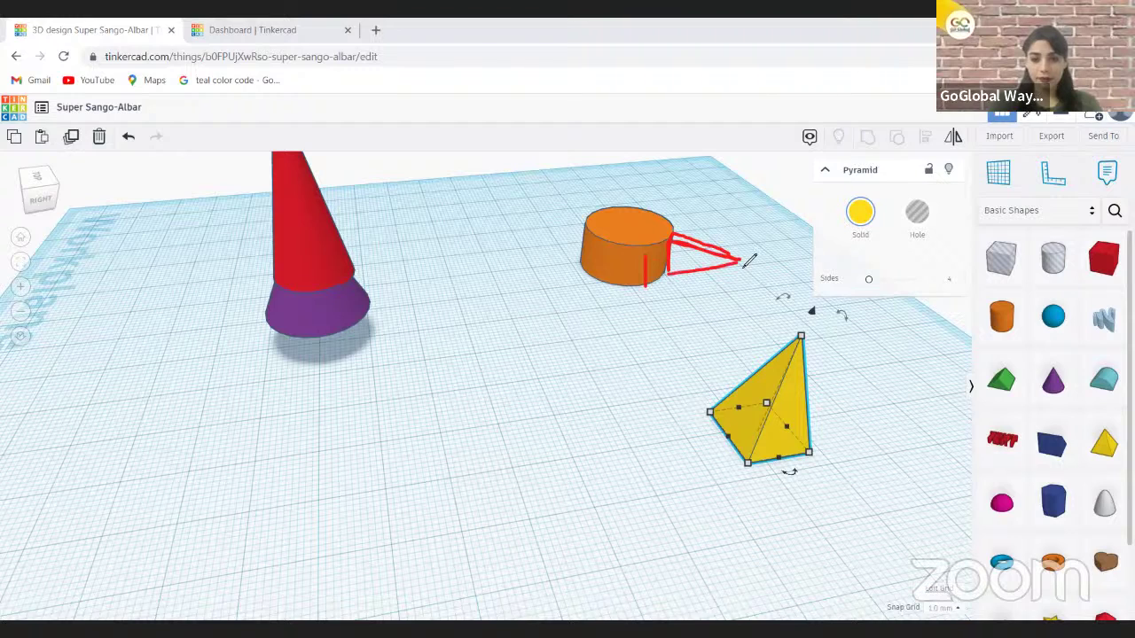
pyautogui.moveTo(591, 226)
pyautogui.mouseDown()
pyautogui.moveTo(518, 236)
pyautogui.moveTo(585, 262)
pyautogui.mouseUp()
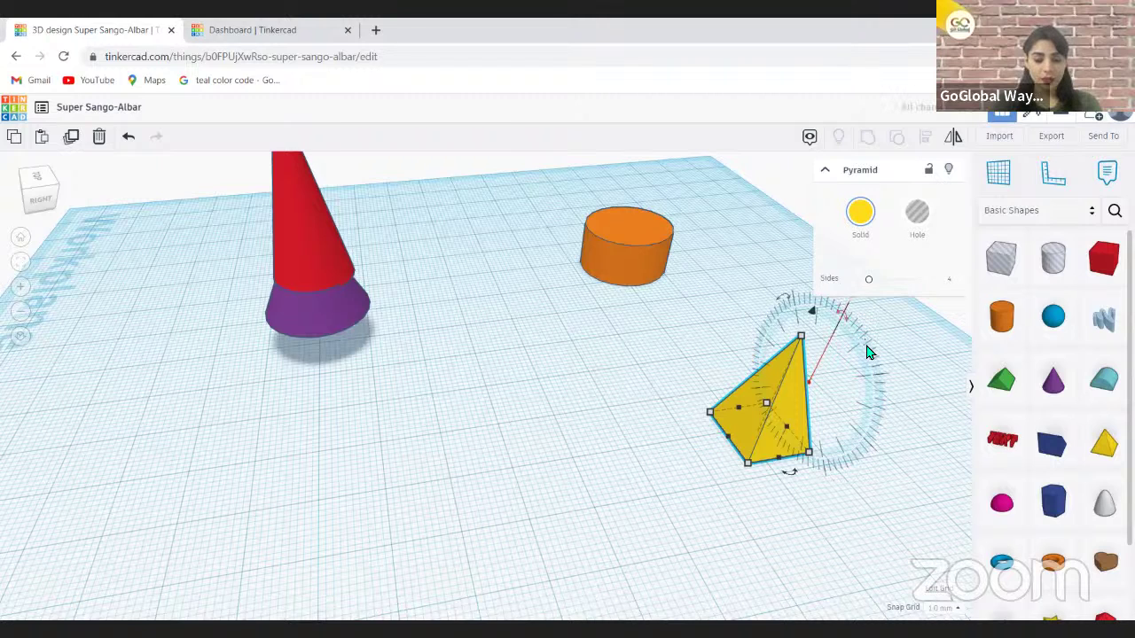
# Rotate the yellow pyramid onto its side so its tip points sideways, away from the stacked cones.
pyautogui.moveTo(868, 354); pyautogui.dragTo(851, 337)
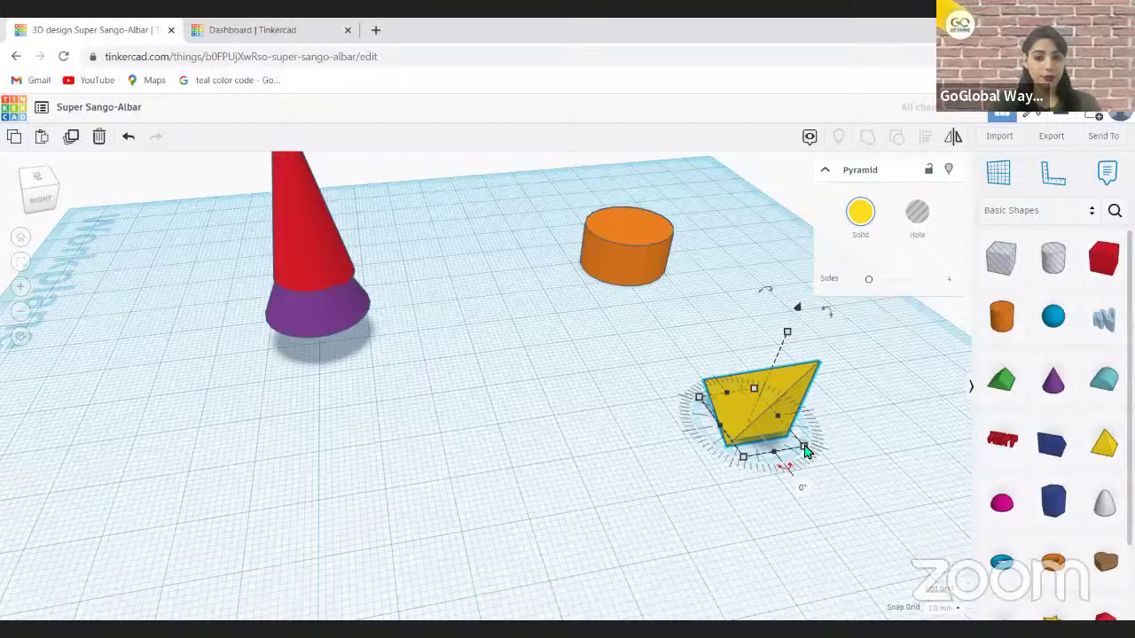
pyautogui.moveTo(804, 451); pyautogui.dragTo(804, 452)
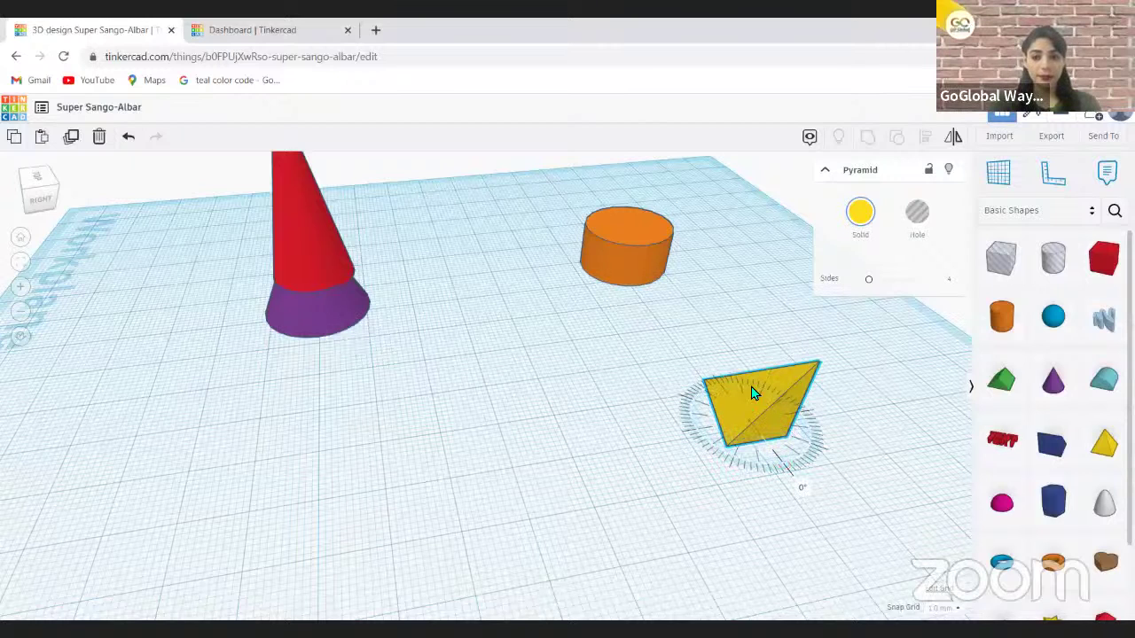
pyautogui.moveTo(745, 397); pyautogui.dragTo(766, 318)
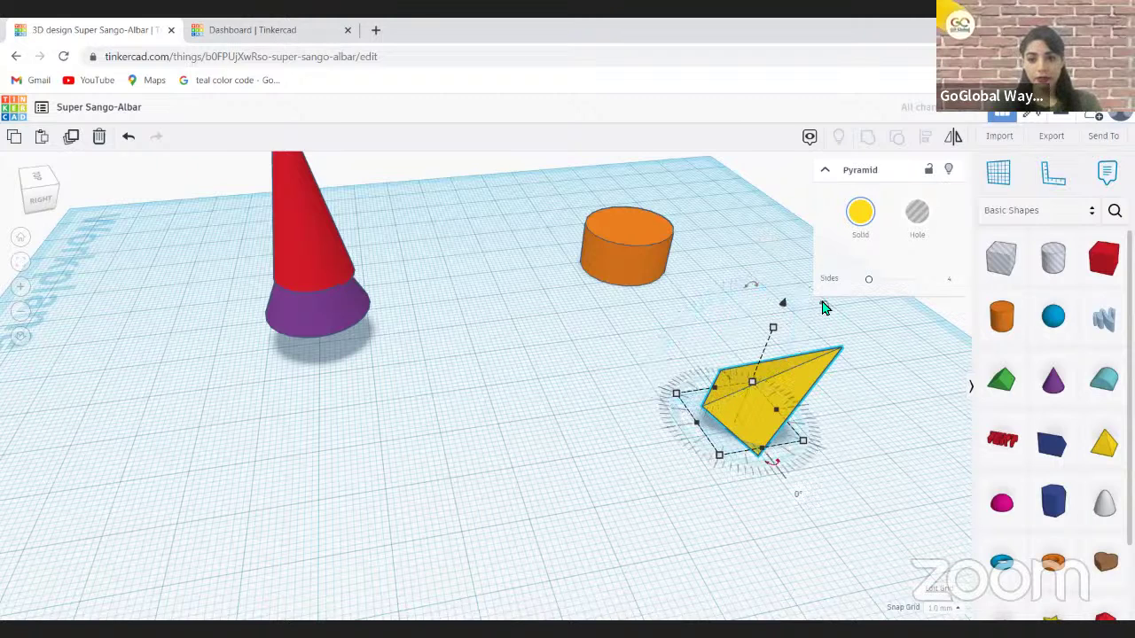
pyautogui.moveTo(823, 307); pyautogui.dragTo(851, 340)
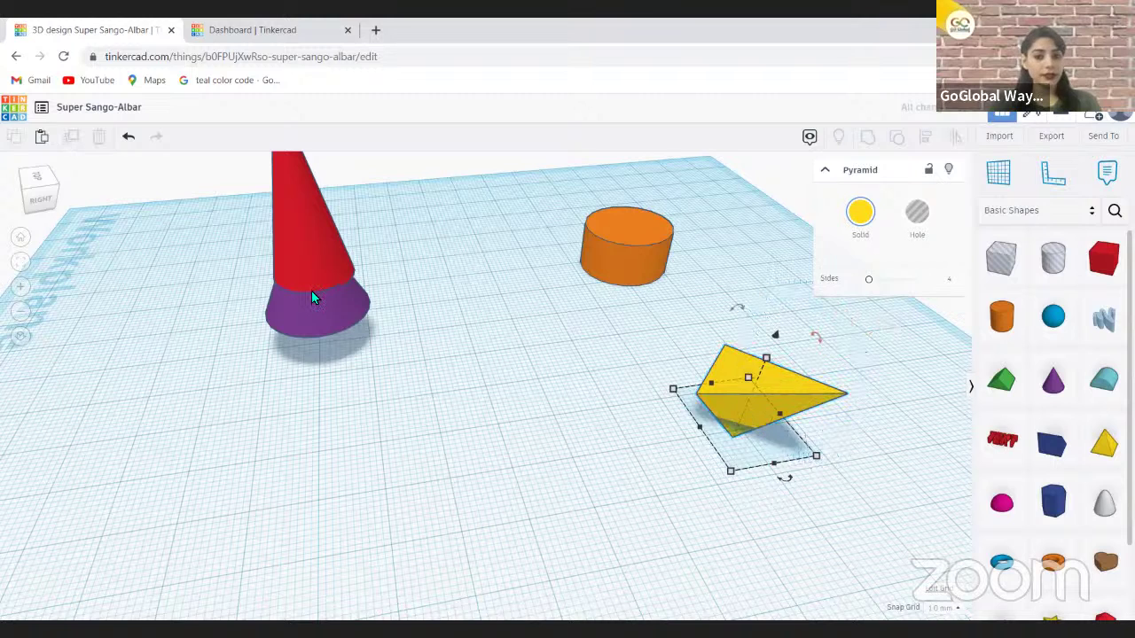
pyautogui.press('Escape')
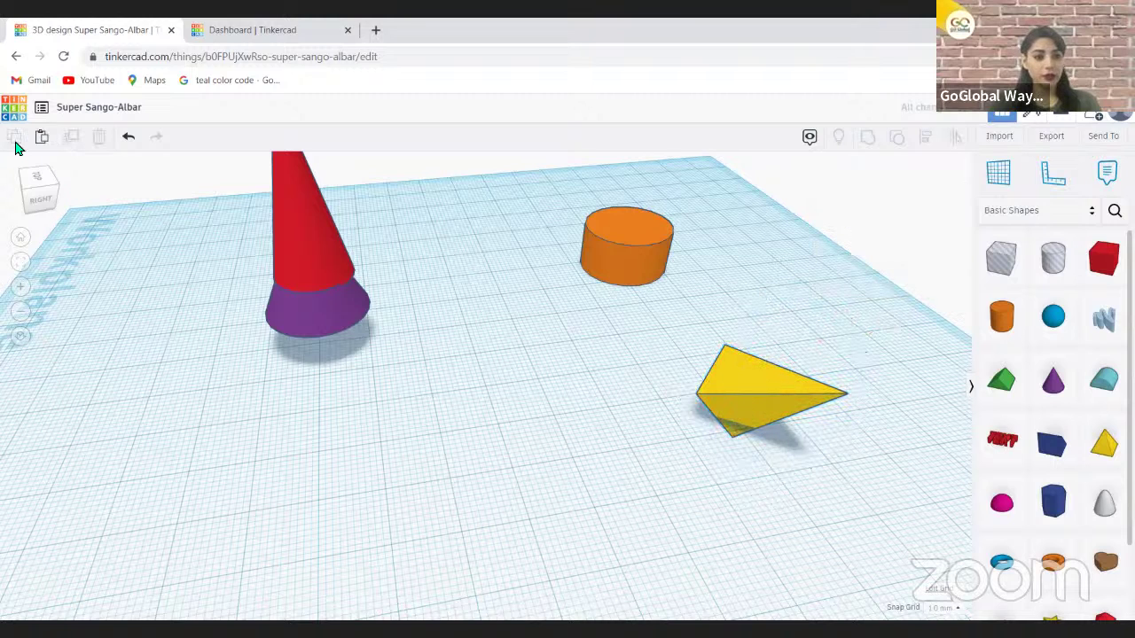
# Duplicate the tilted yellow pyramid by copy and paste, and move one of the two towards the workplane's middle.
pyautogui.click(725, 371)
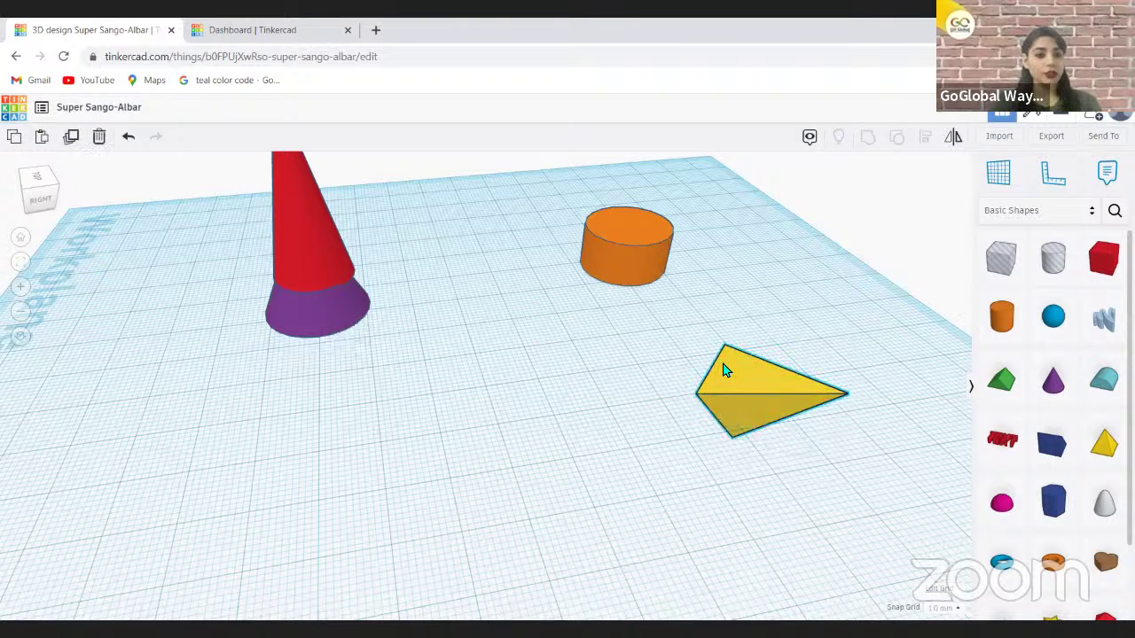
pyautogui.click(41, 147)
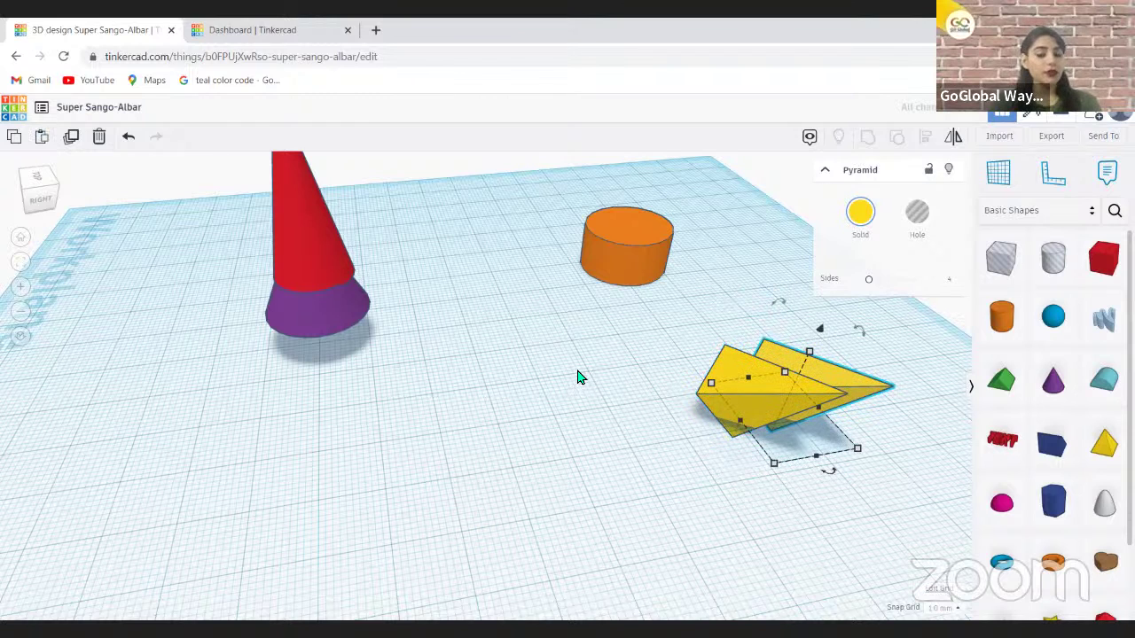
pyautogui.moveTo(758, 373); pyautogui.dragTo(577, 376)
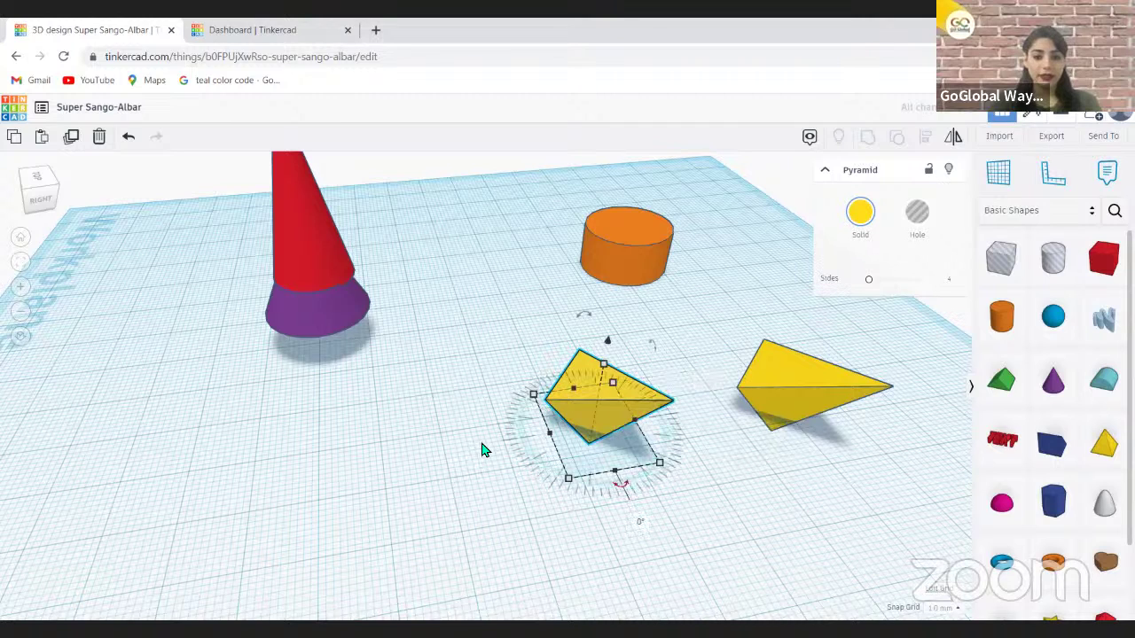
# Rotate the yellow pyramid nearer the cones about its vertical axis, in turns of -90° and -135°.
pyautogui.moveTo(608, 506); pyautogui.dragTo(605, 424)
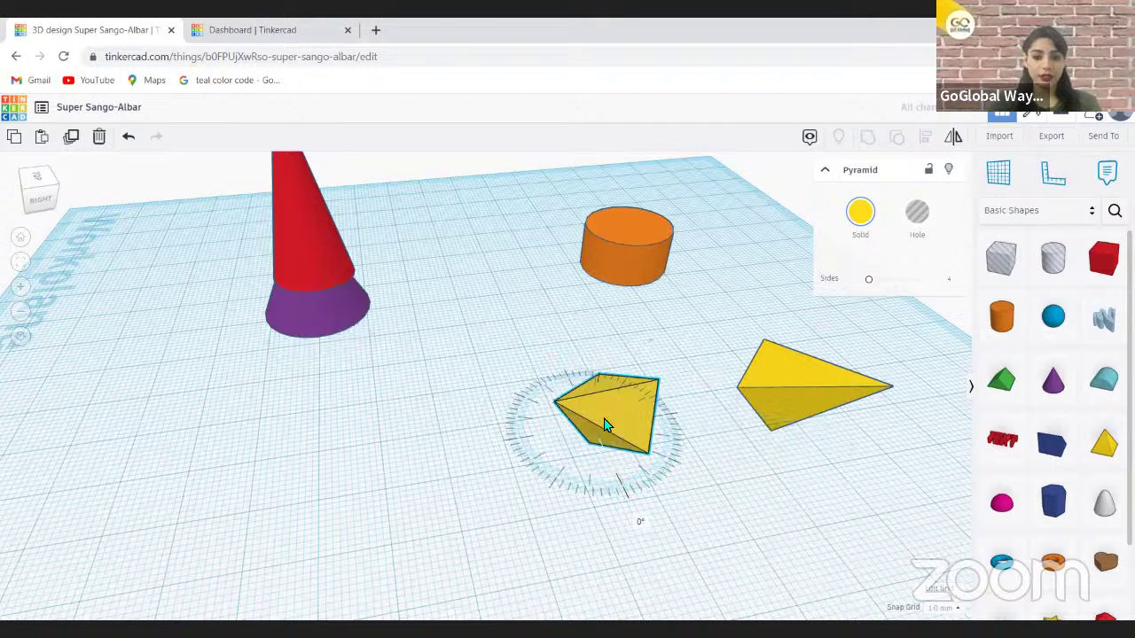
pyautogui.moveTo(525, 414); pyautogui.dragTo(625, 487)
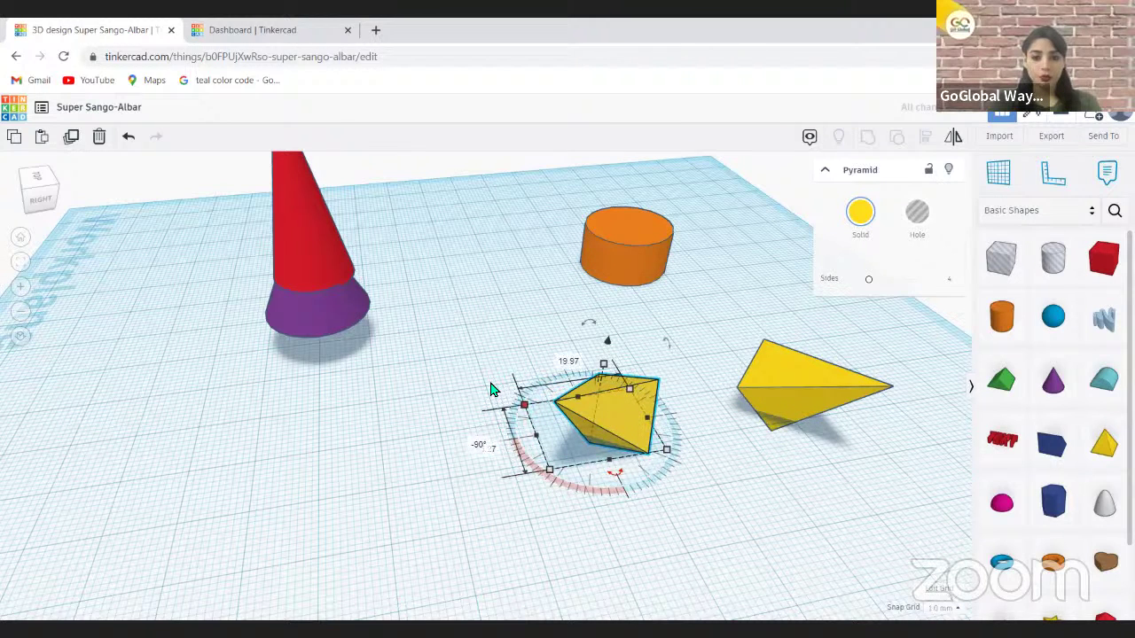
pyautogui.hotkey('ctrl', 'z')
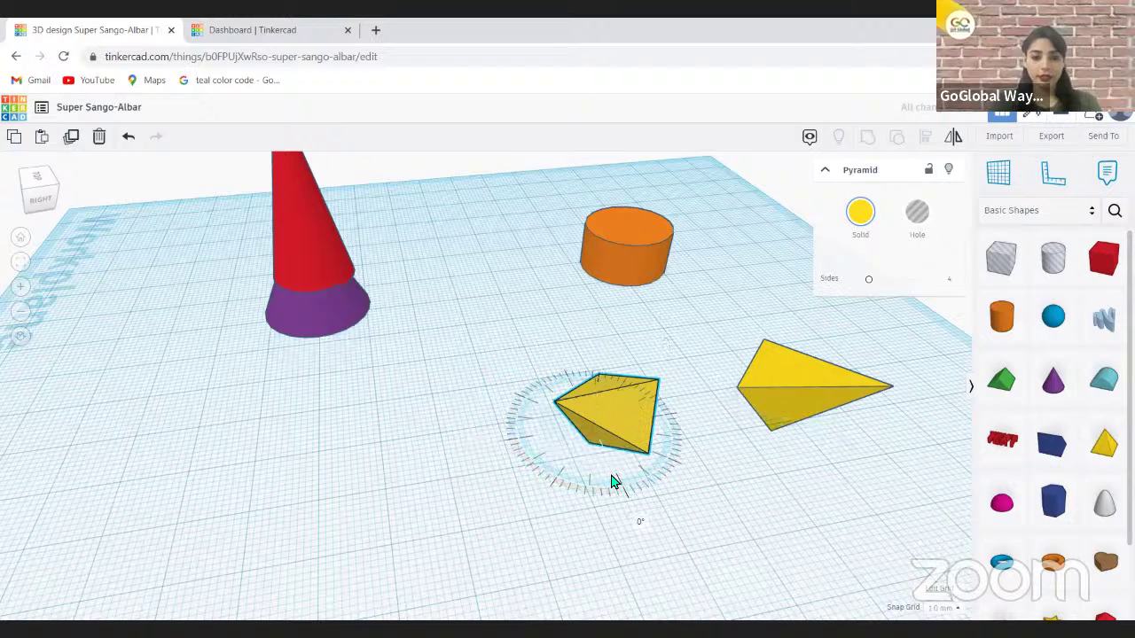
pyautogui.hotkey('ctrl', 'z')
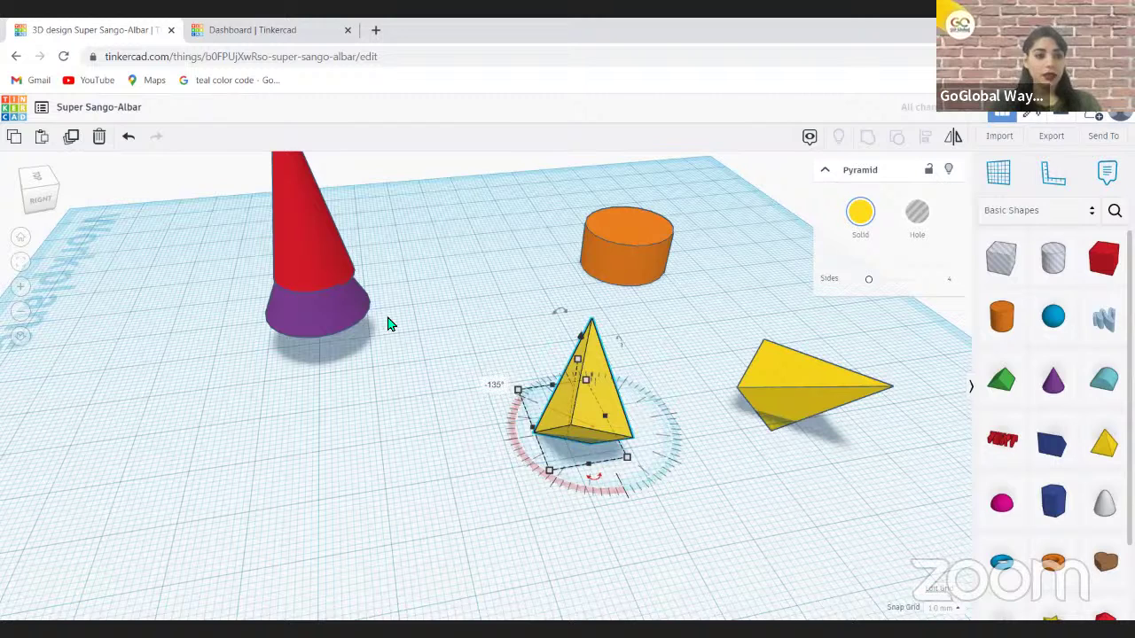
# Look at the pyramids and the cylinder from the top view.
pyautogui.click(35, 188)
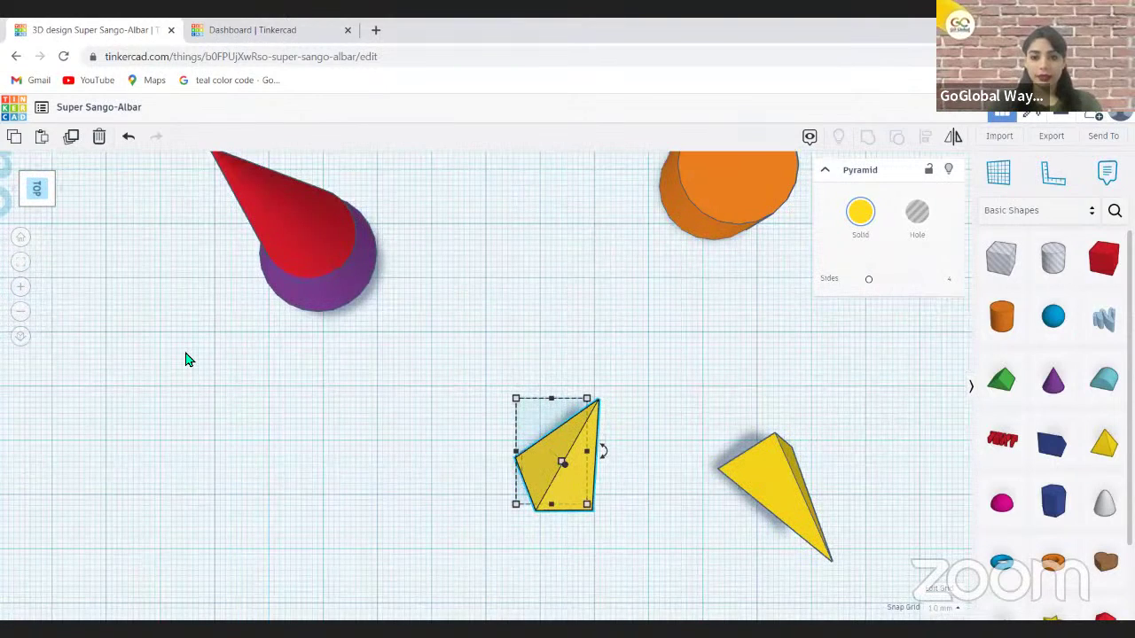
pyautogui.click(22, 319)
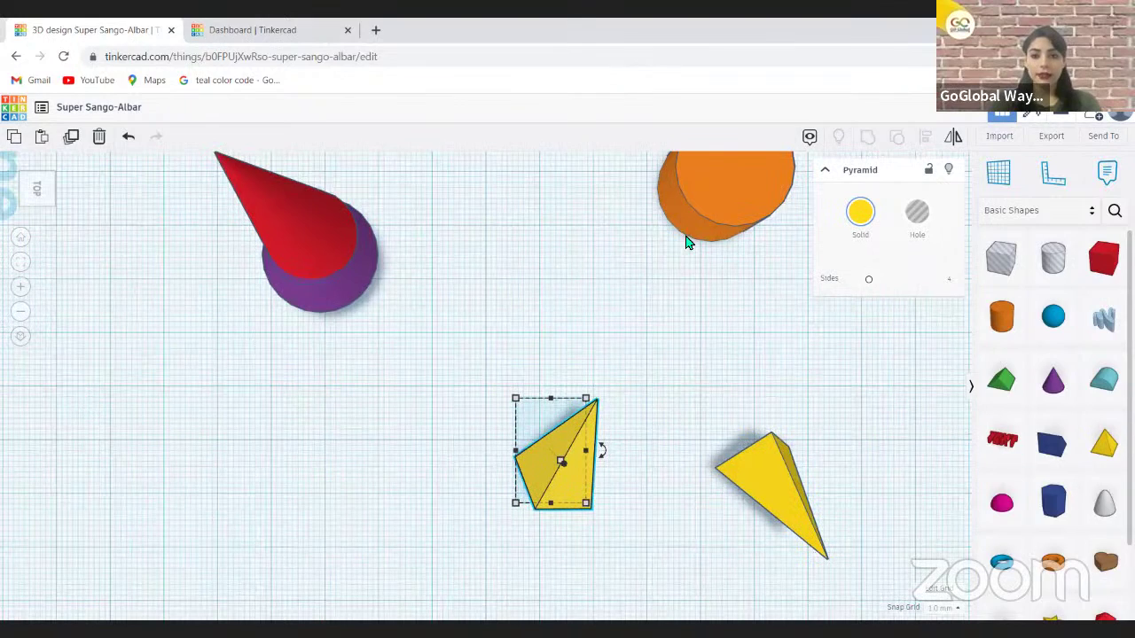
# Move the yellow pyramid farther from the cones up against the side of the orange cylinder.
pyautogui.scroll(-2, 679, 233)
pyautogui.scroll(-1, 679, 233)
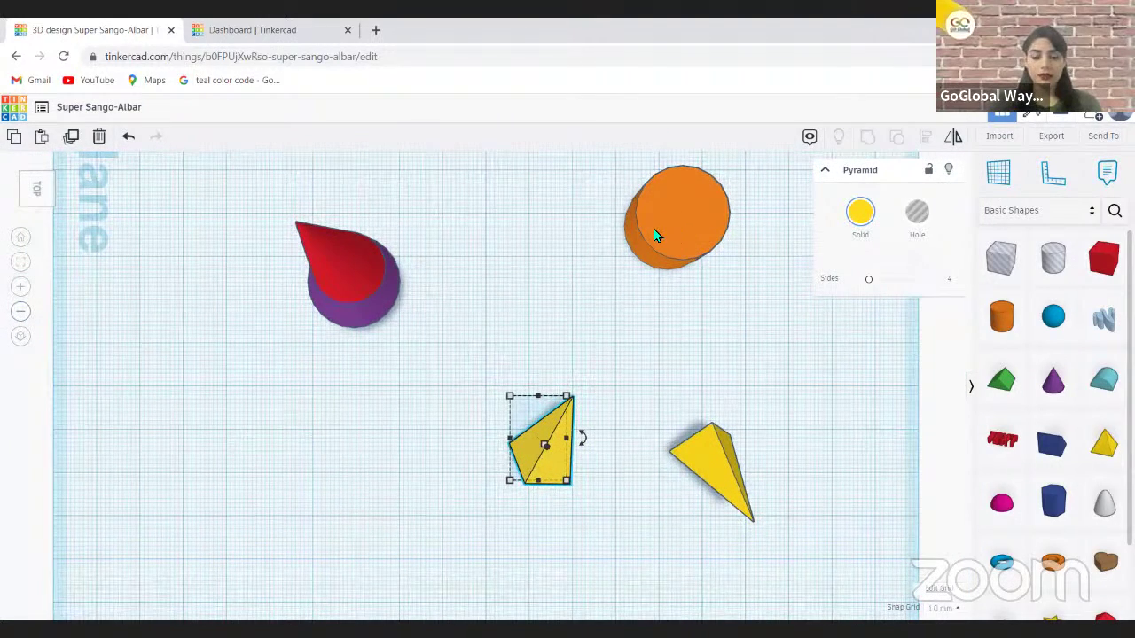
pyautogui.scroll(-2, 656, 443)
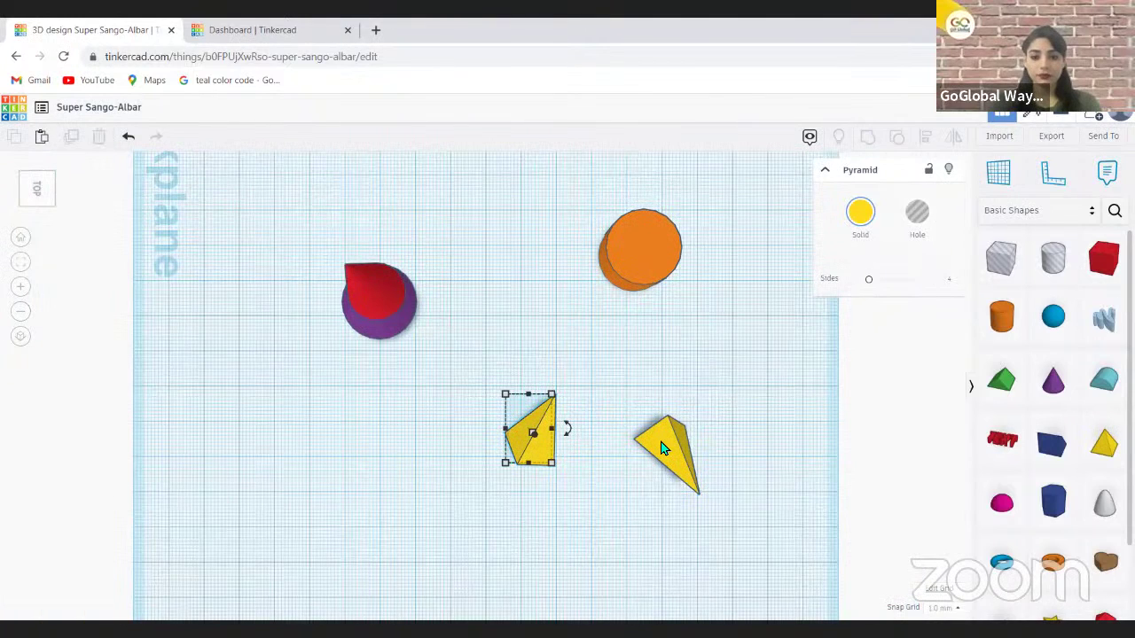
pyautogui.click(659, 494)
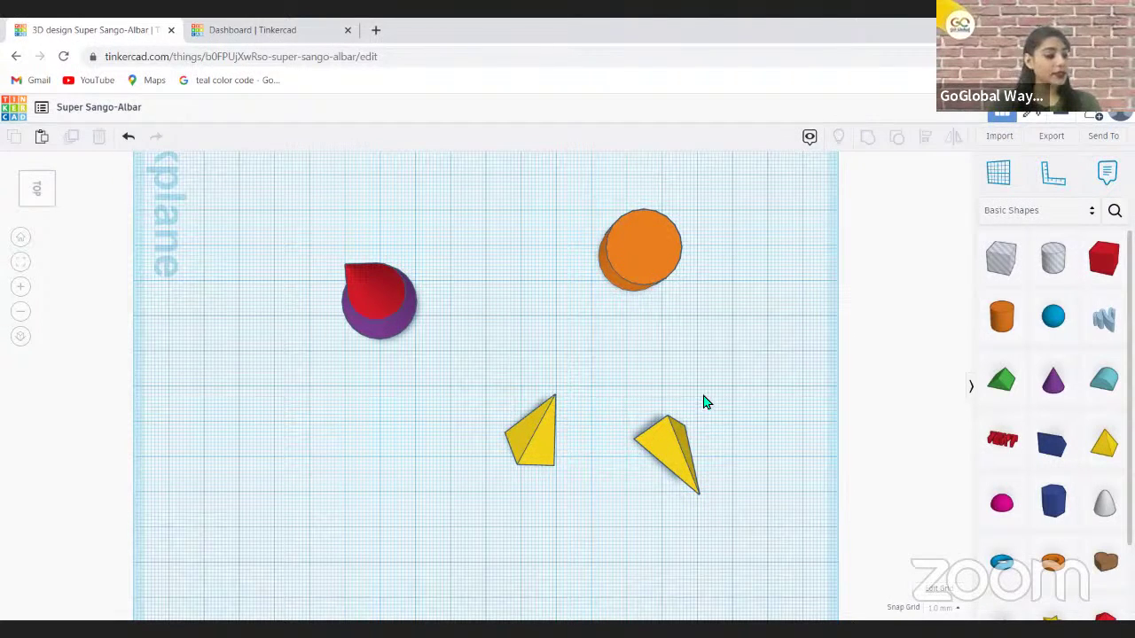
pyautogui.click(699, 519)
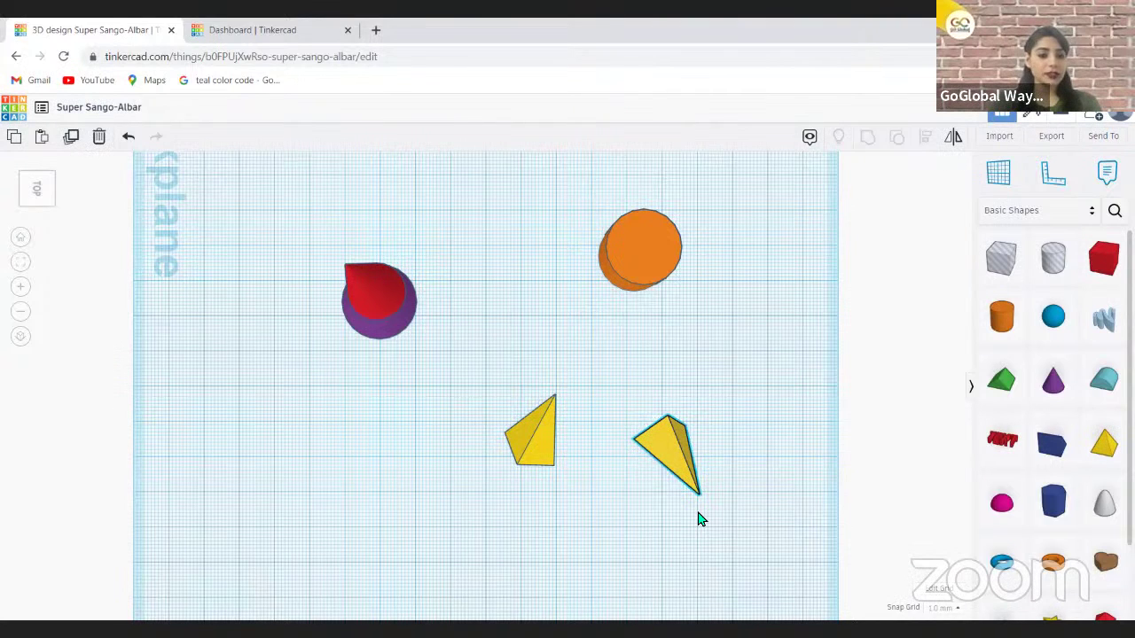
pyautogui.click(667, 441)
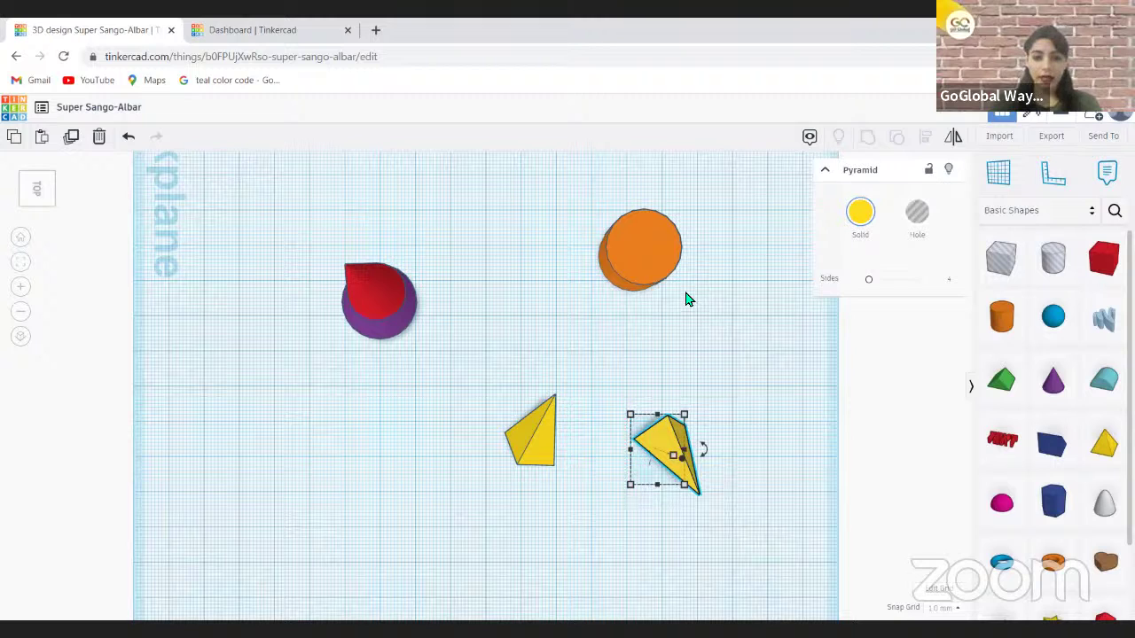
pyautogui.moveTo(688, 297); pyautogui.dragTo(690, 292)
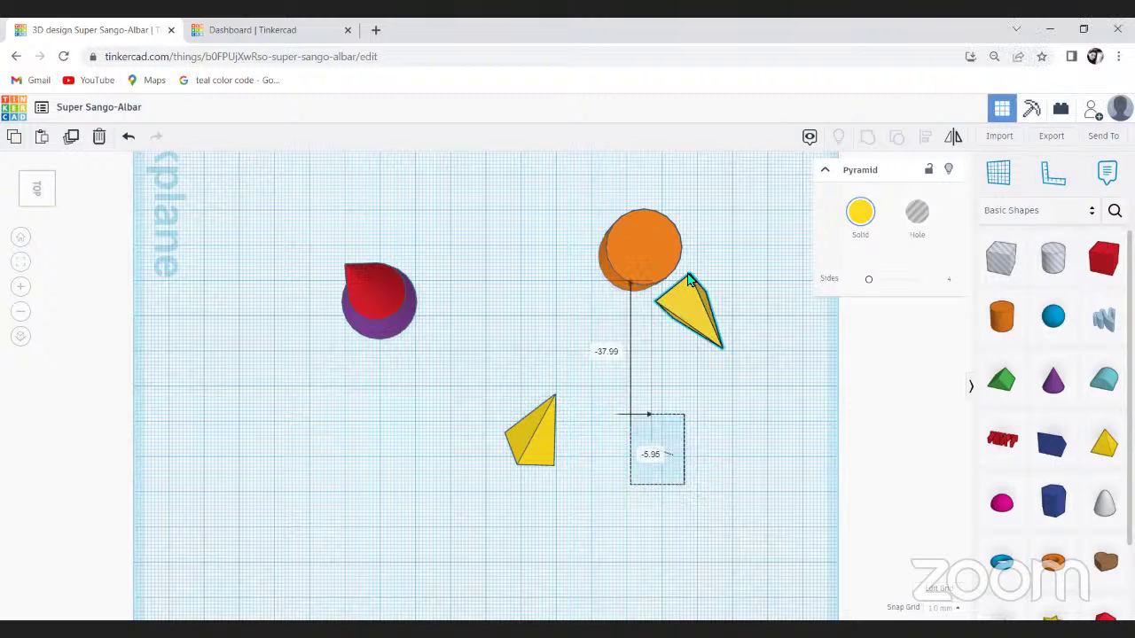
pyautogui.moveTo(658, 320); pyautogui.dragTo(690, 241)
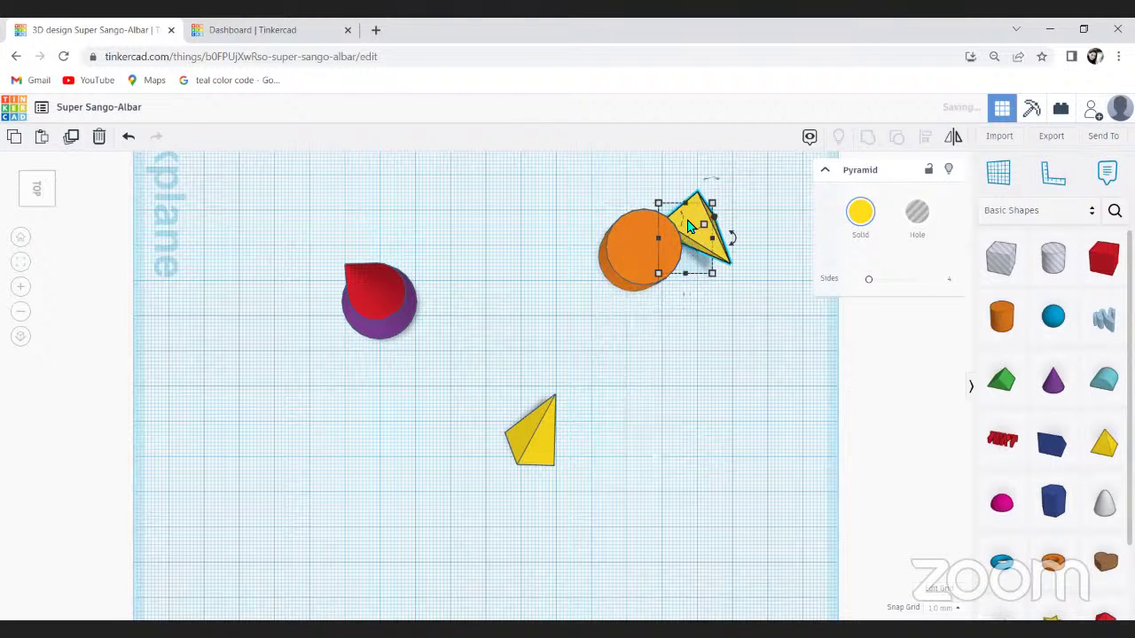
# Nudge the yellow pyramid beside the orange cylinder along the workplane by 8 mm one way and 2 mm the other.
pyautogui.click(688, 266)
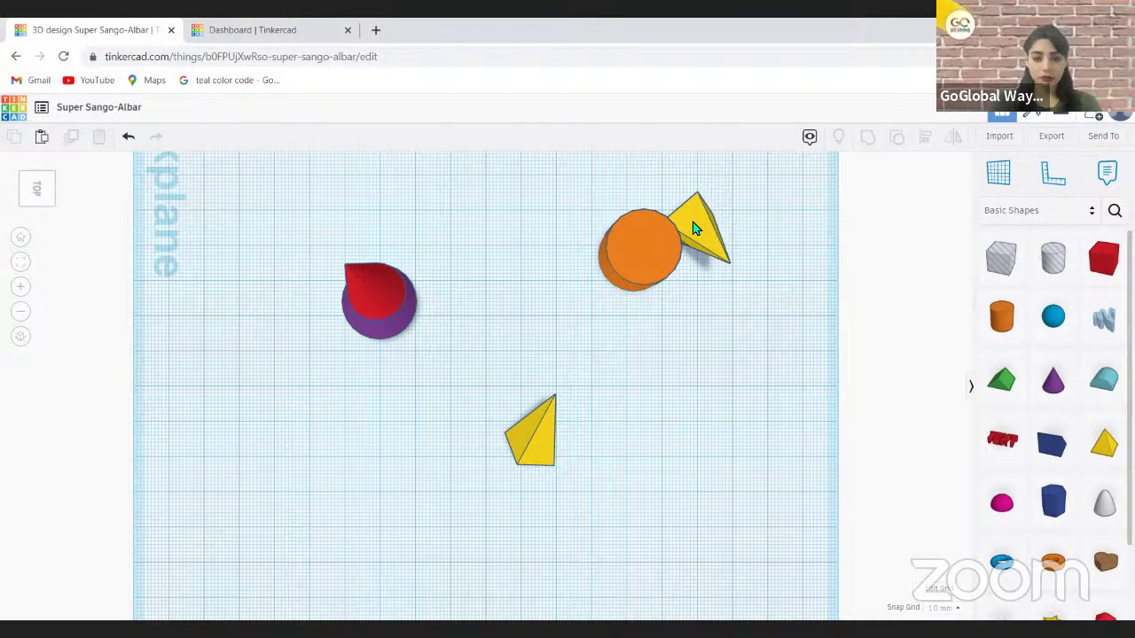
pyautogui.click(694, 228)
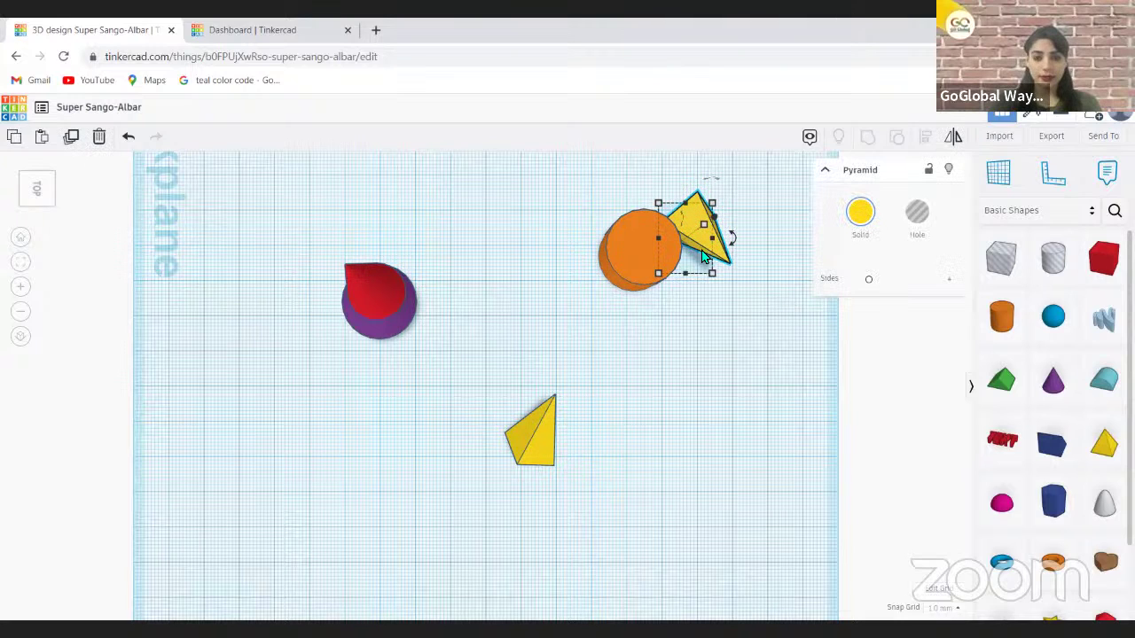
pyautogui.press('Down')
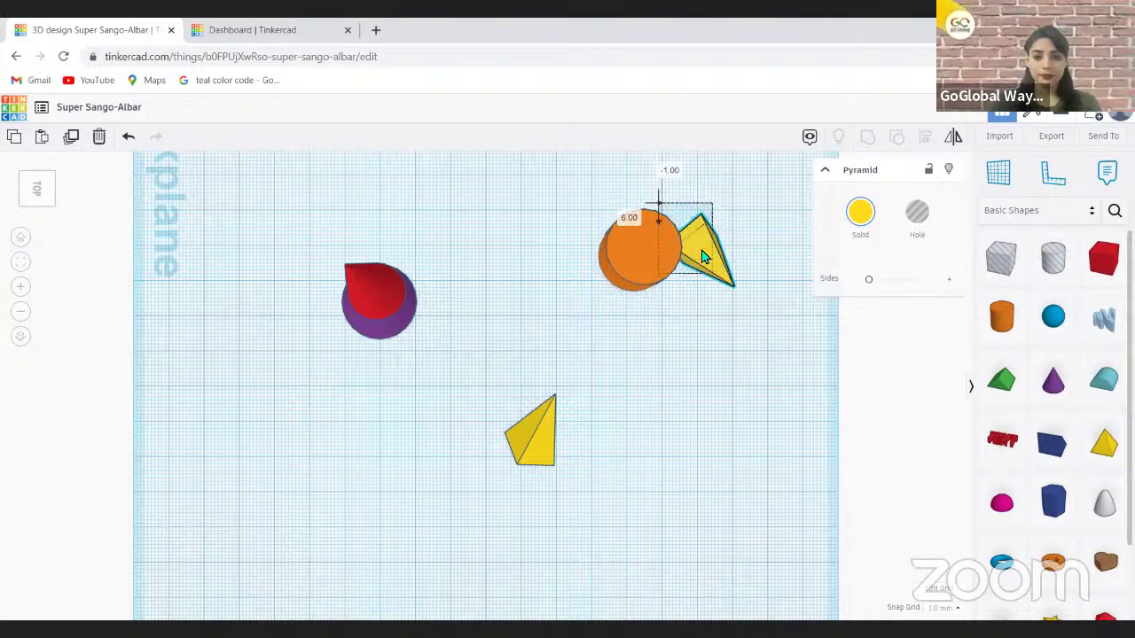
pyautogui.press('Down')
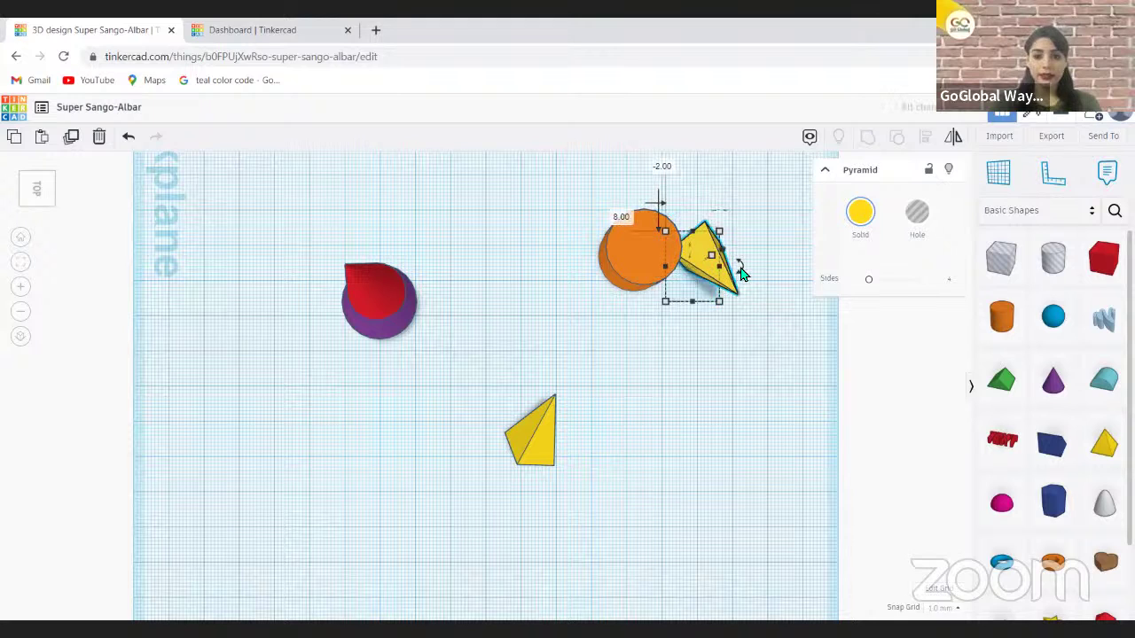
# Rotate the yellow pyramid beside the orange cylinder by 45° about its vertical axis.
pyautogui.moveTo(742, 274); pyautogui.dragTo(742, 273)
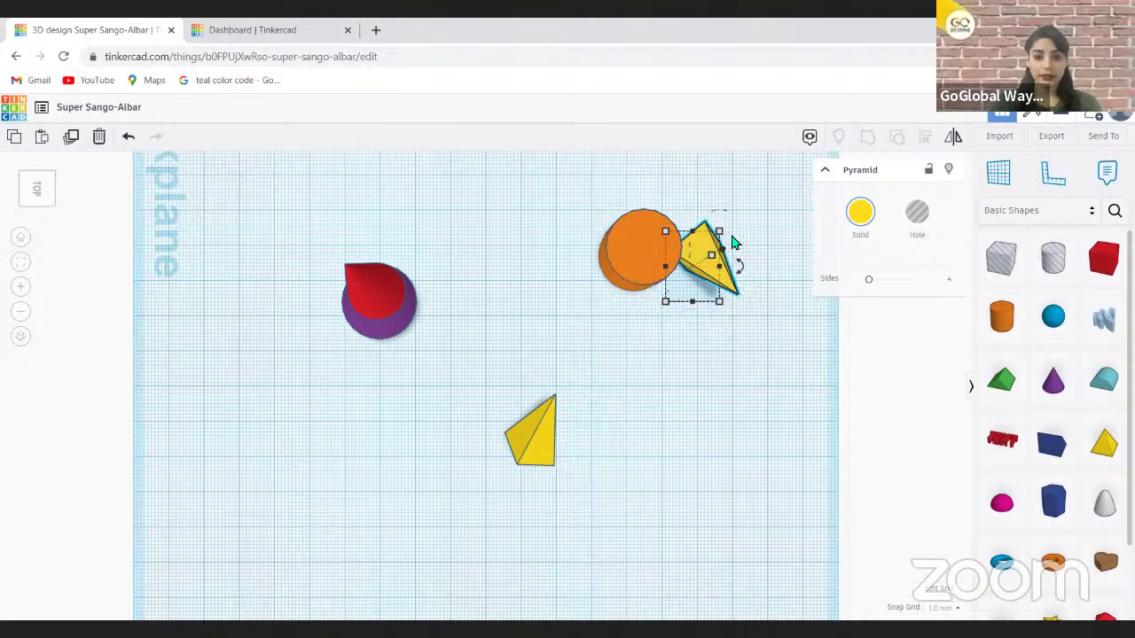
pyautogui.click(738, 268)
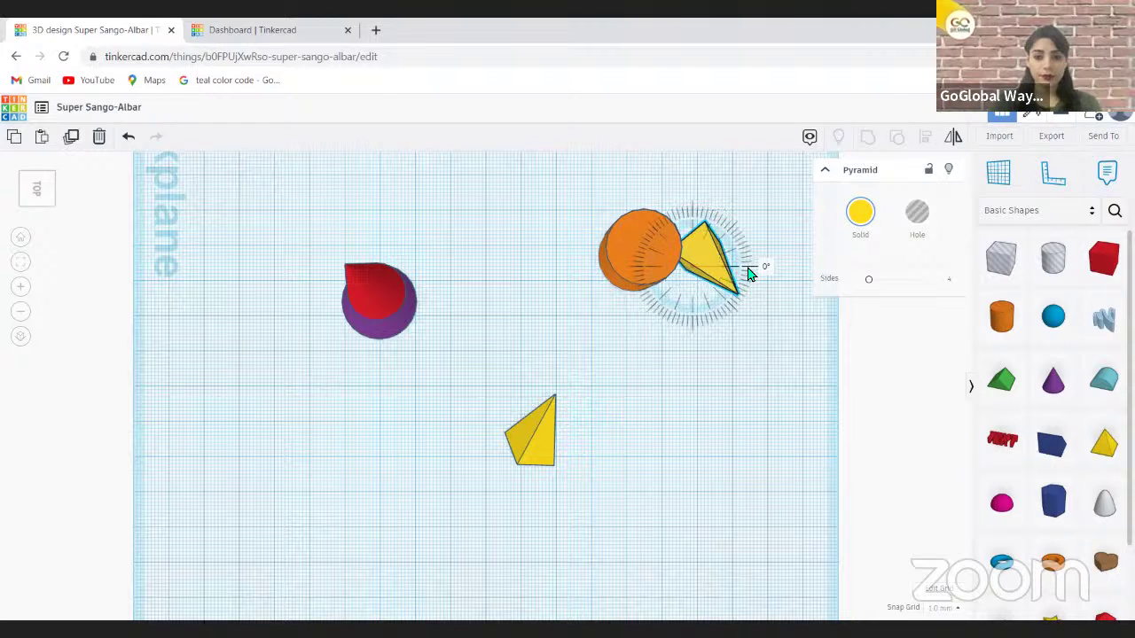
pyautogui.moveTo(748, 273); pyautogui.dragTo(736, 238)
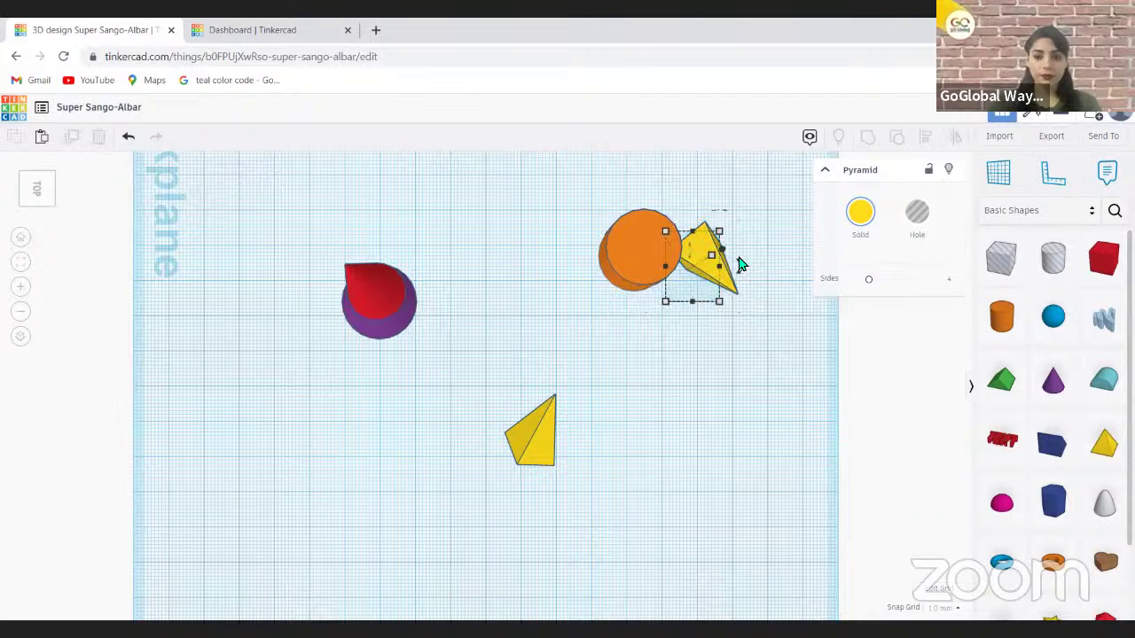
pyautogui.click(735, 257)
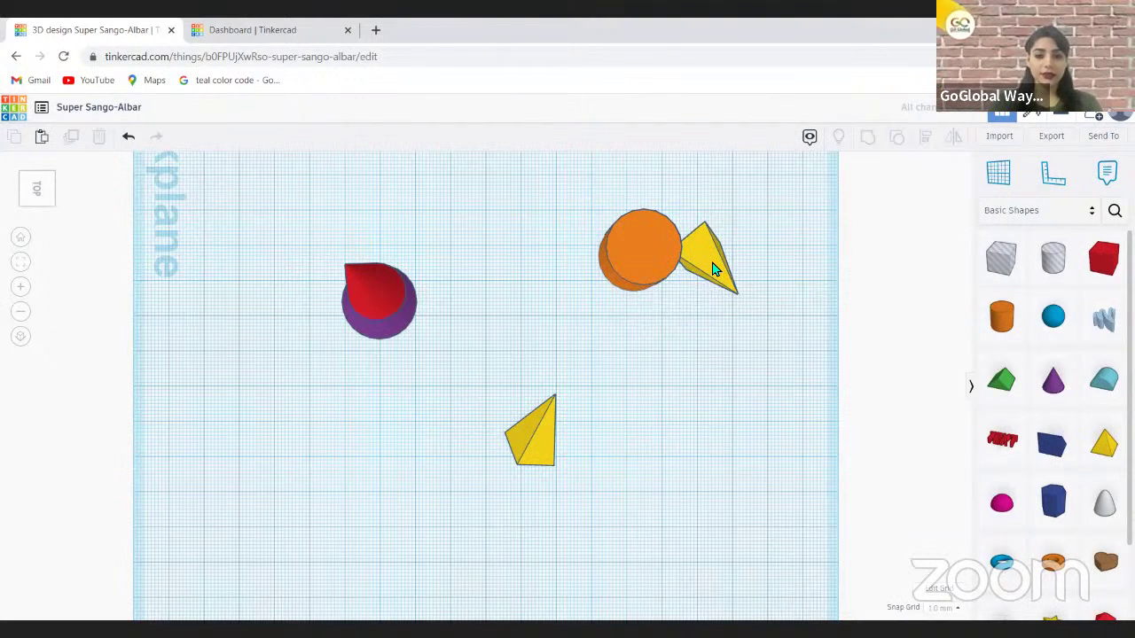
pyautogui.click(713, 267)
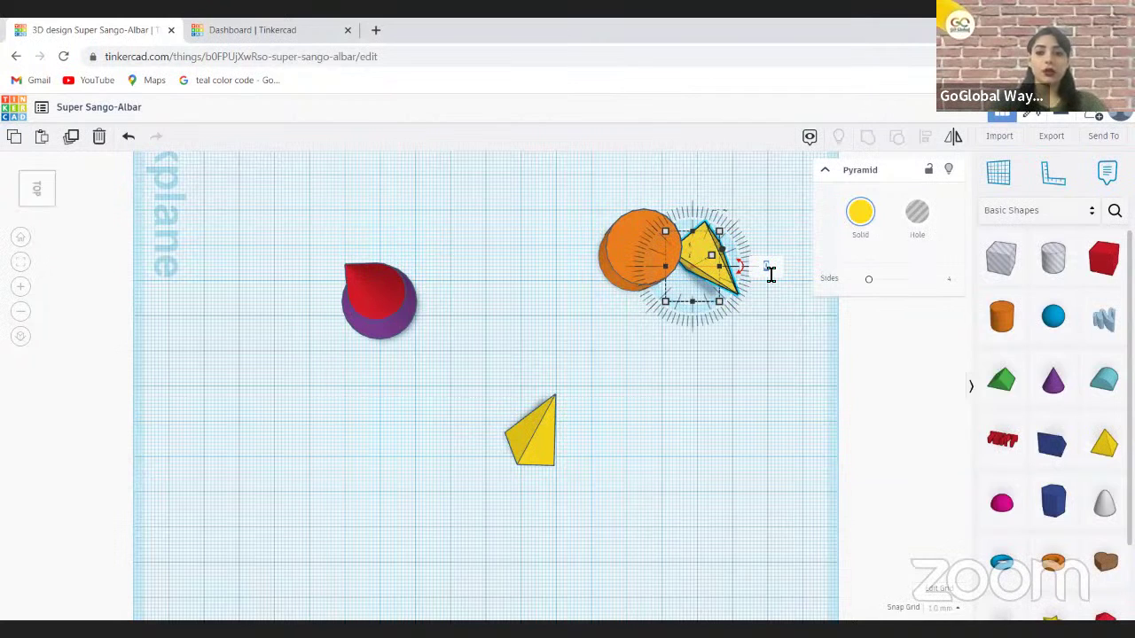
pyautogui.press('BackSpace')
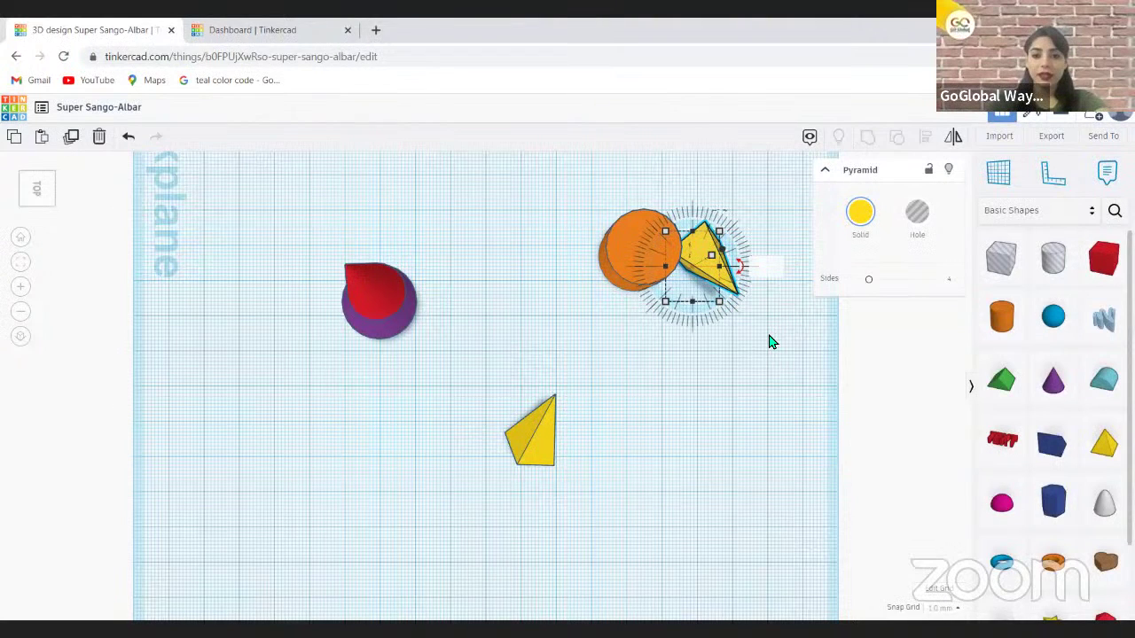
pyautogui.write('45')
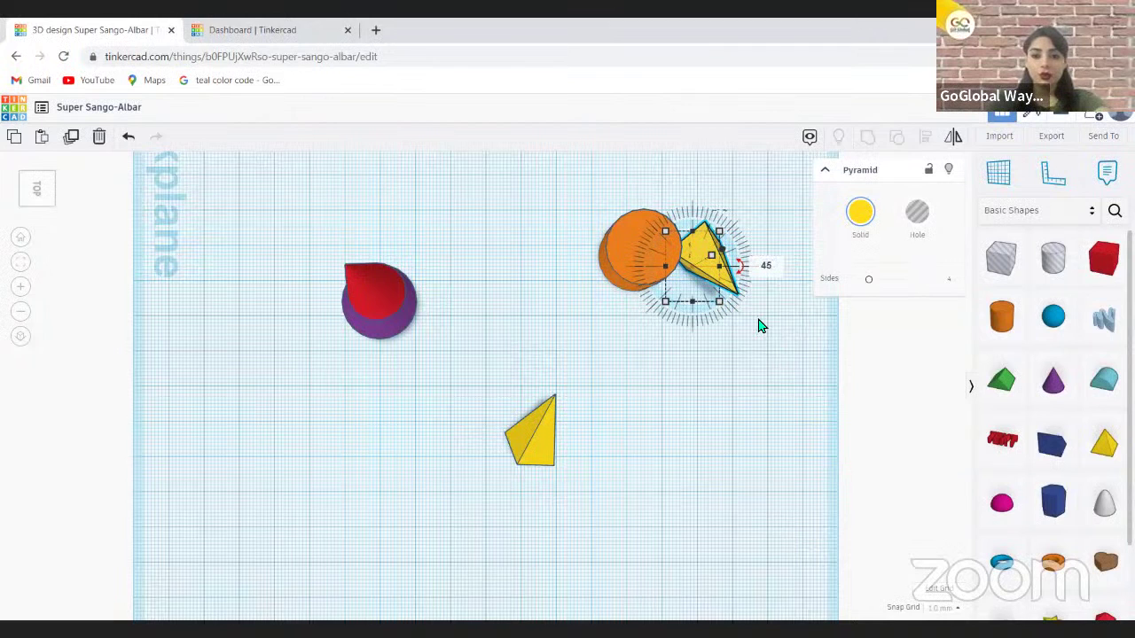
pyautogui.press('Return')
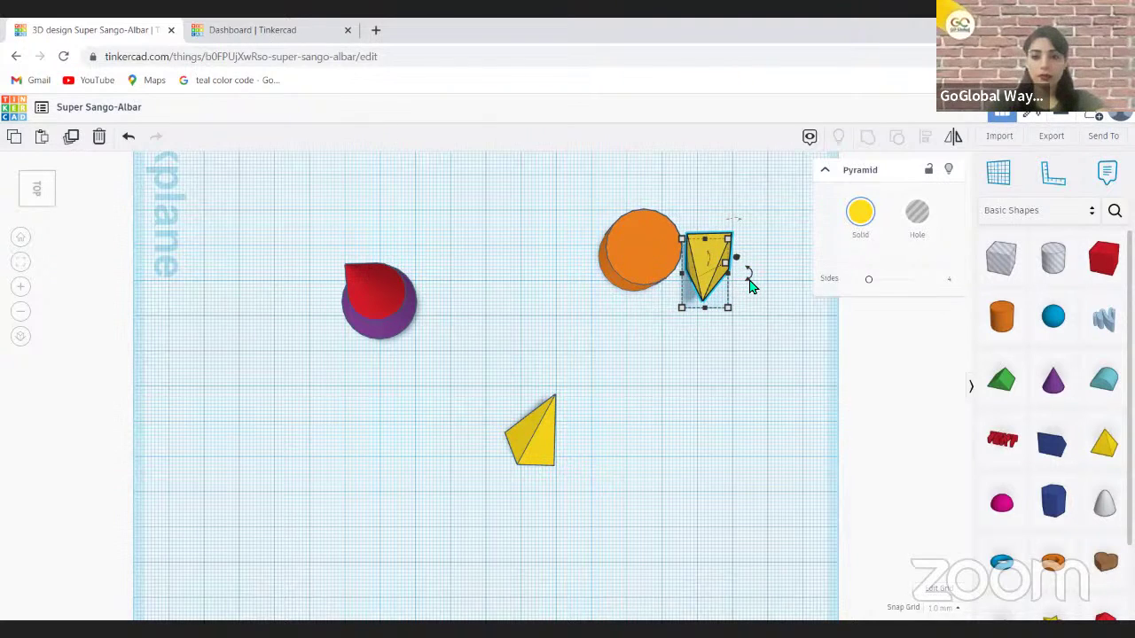
# Turn the same pyramid about its vertical axis so its tip points away from the orange cylinder.
pyautogui.moveTo(747, 277)
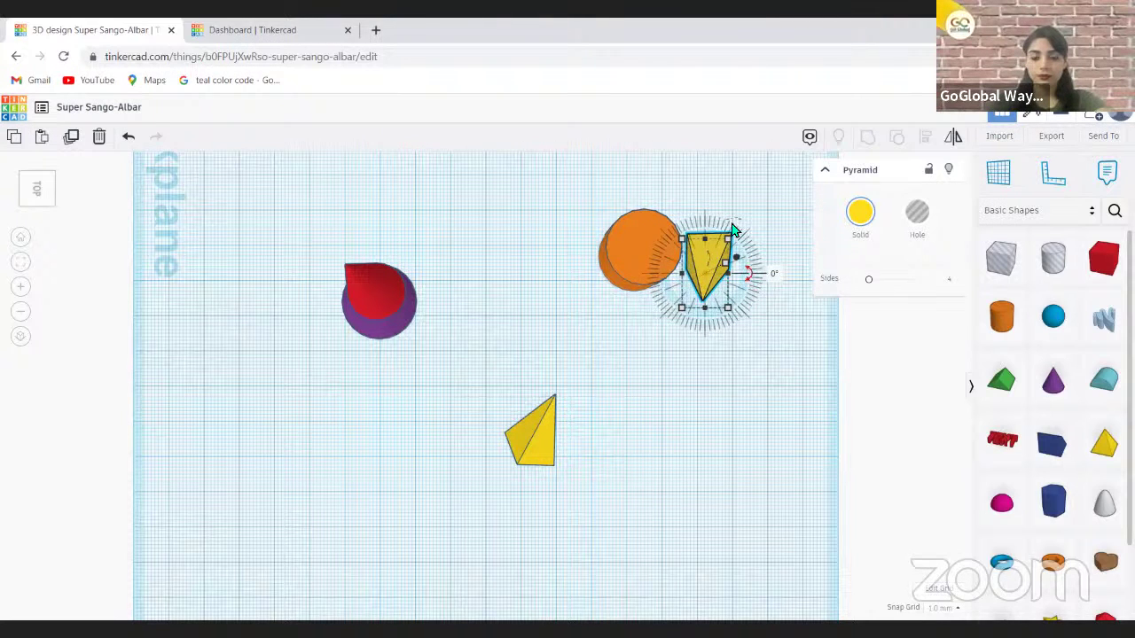
pyautogui.moveTo(776, 279); pyautogui.dragTo(768, 252)
pyautogui.click(744, 276)
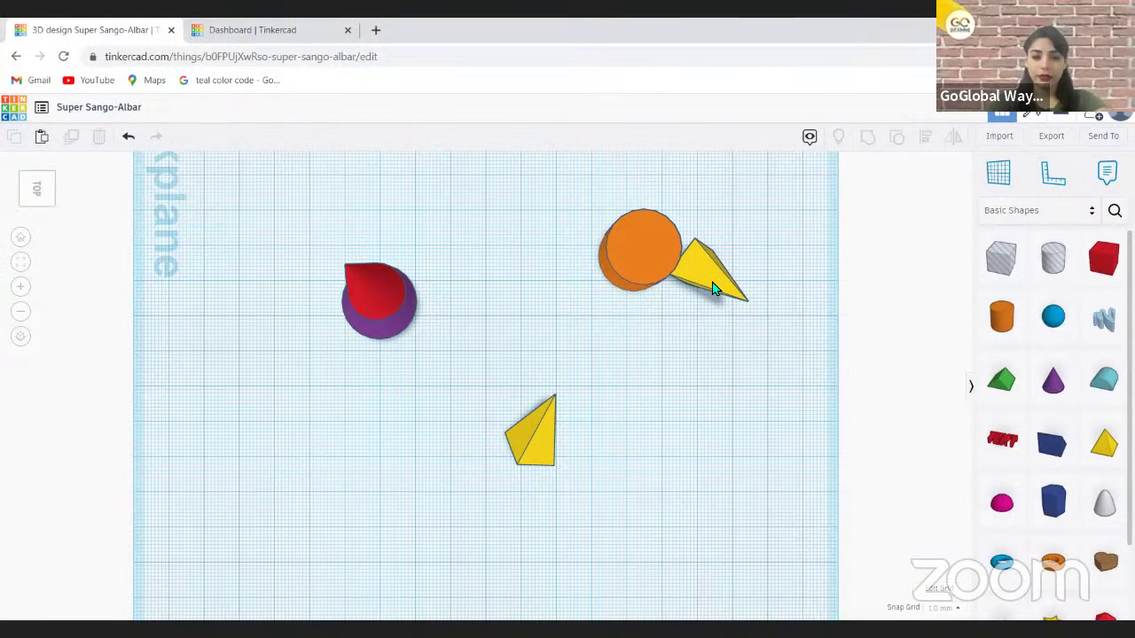
# Rotate the pyramid next to the orange cylinder by a further 90° about its vertical axis.
pyautogui.click(714, 288)
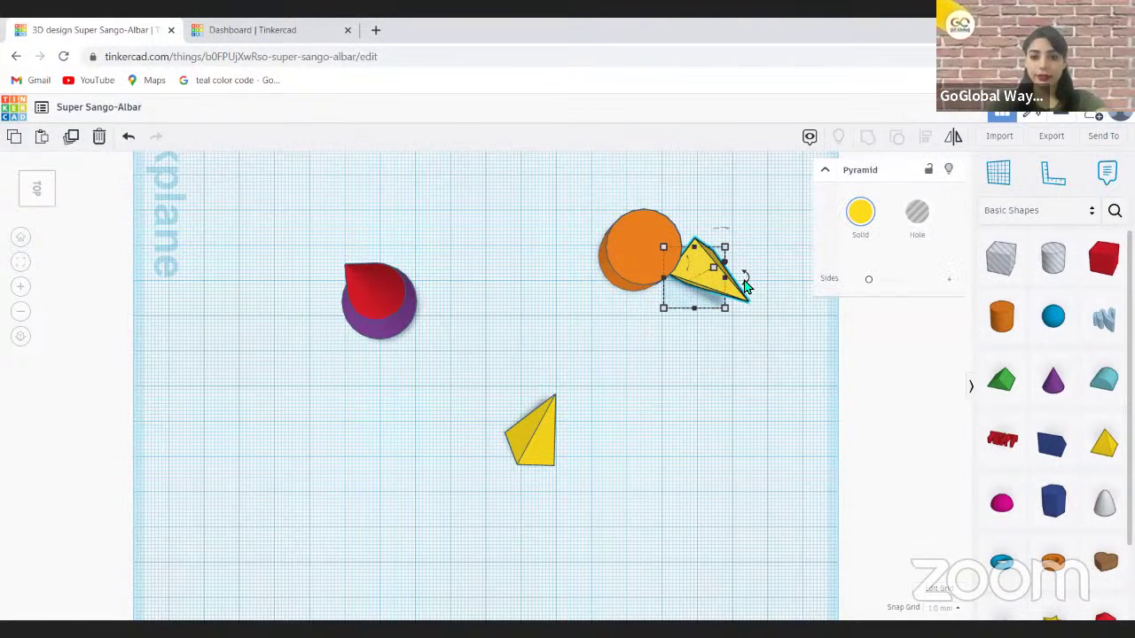
pyautogui.moveTo(745, 284); pyautogui.dragTo(776, 284)
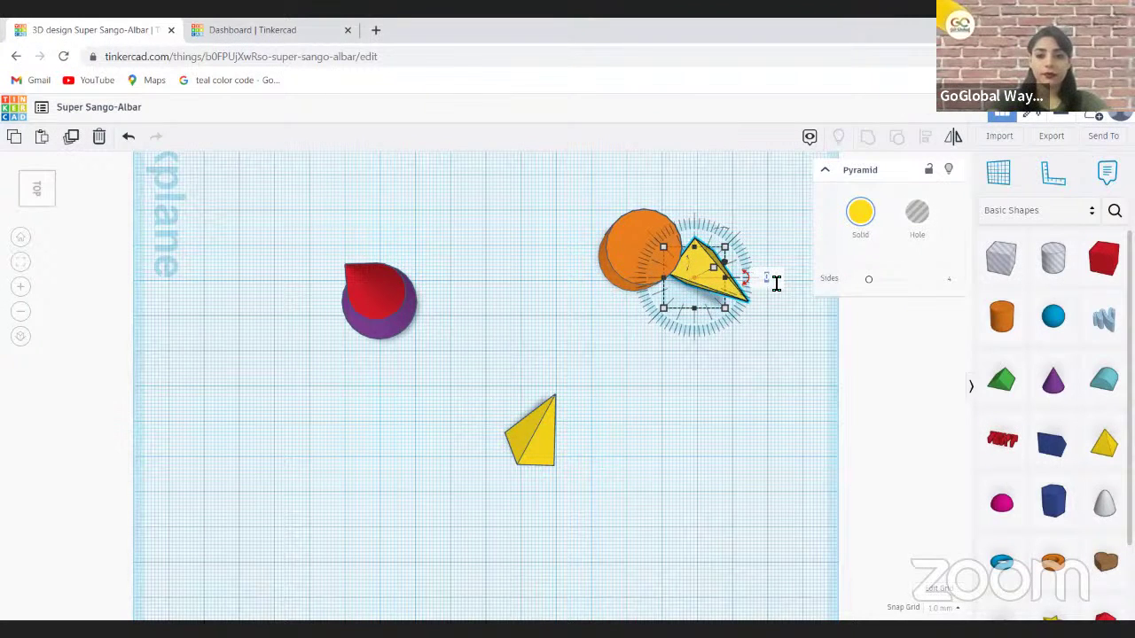
pyautogui.write('9')
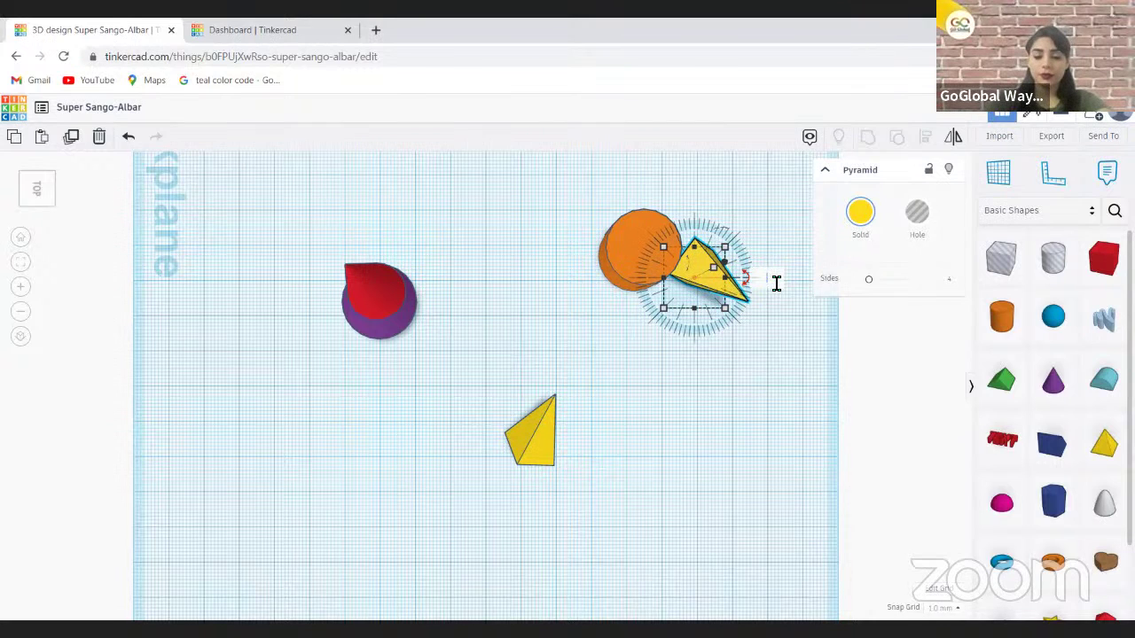
pyautogui.write('0')
pyautogui.press('Return')
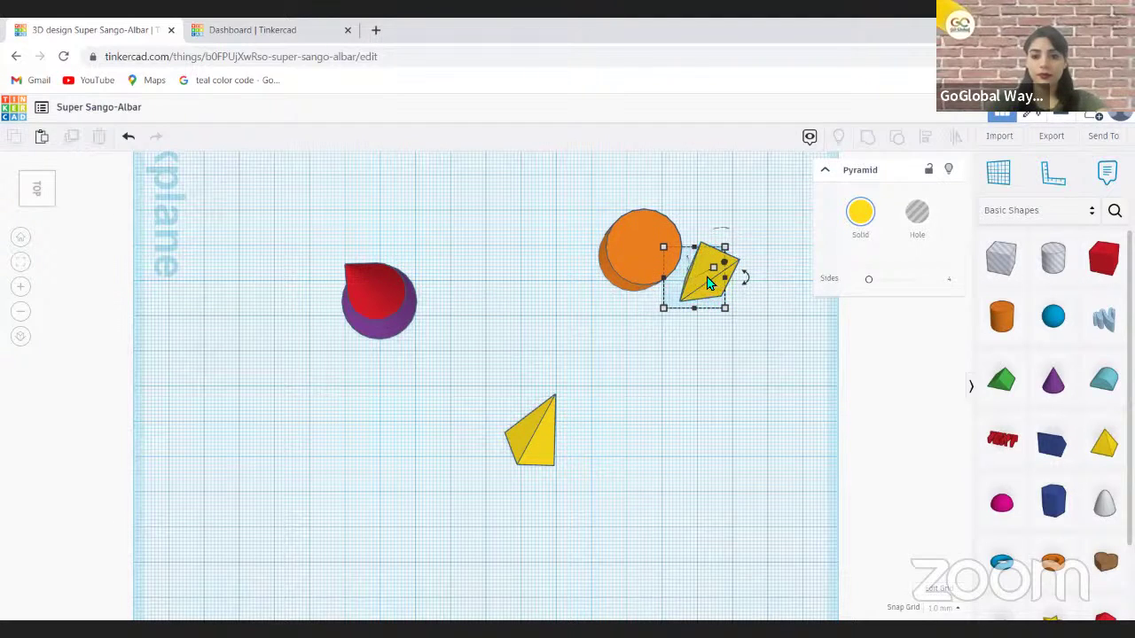
# Delete both yellow pyramids from the workplane.
pyautogui.click(714, 299)
pyautogui.click(713, 298)
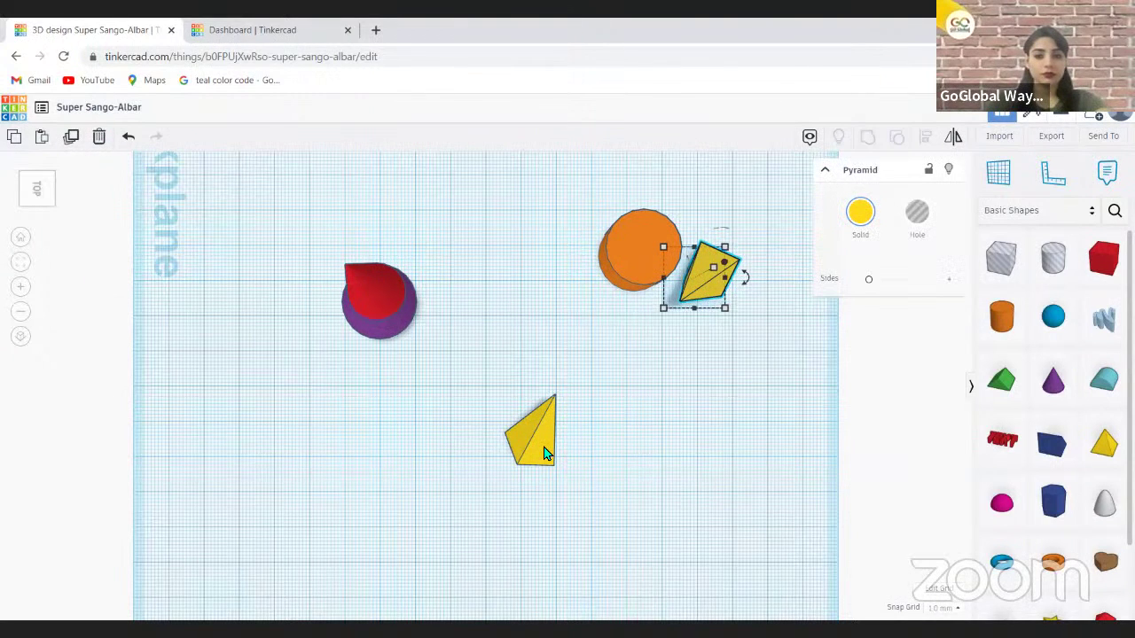
pyautogui.press('Delete')
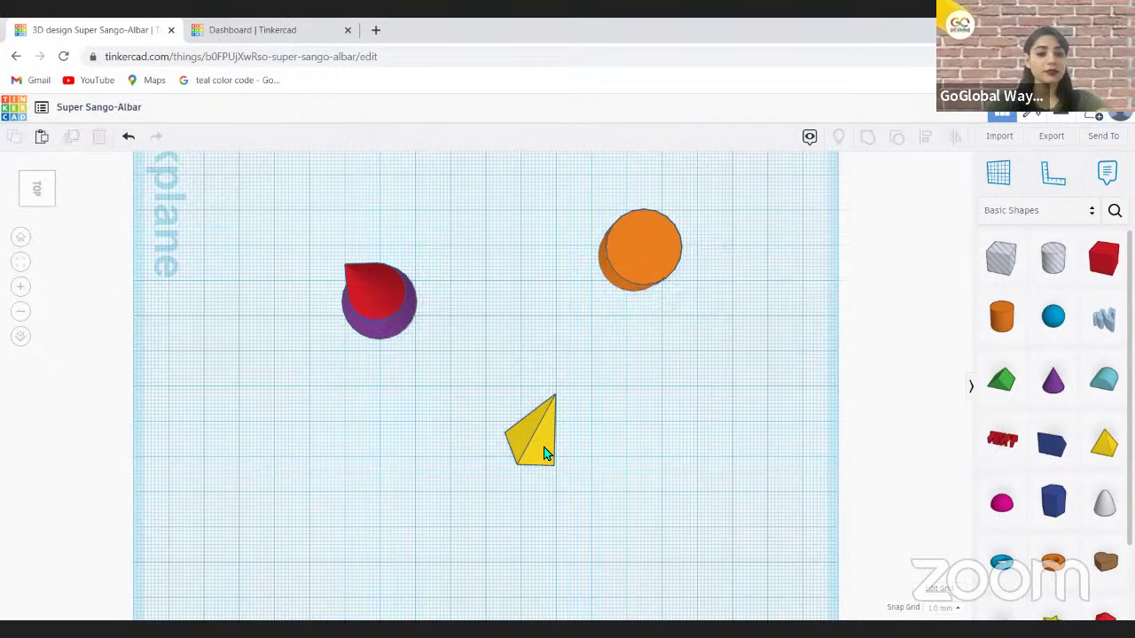
pyautogui.click(532, 452)
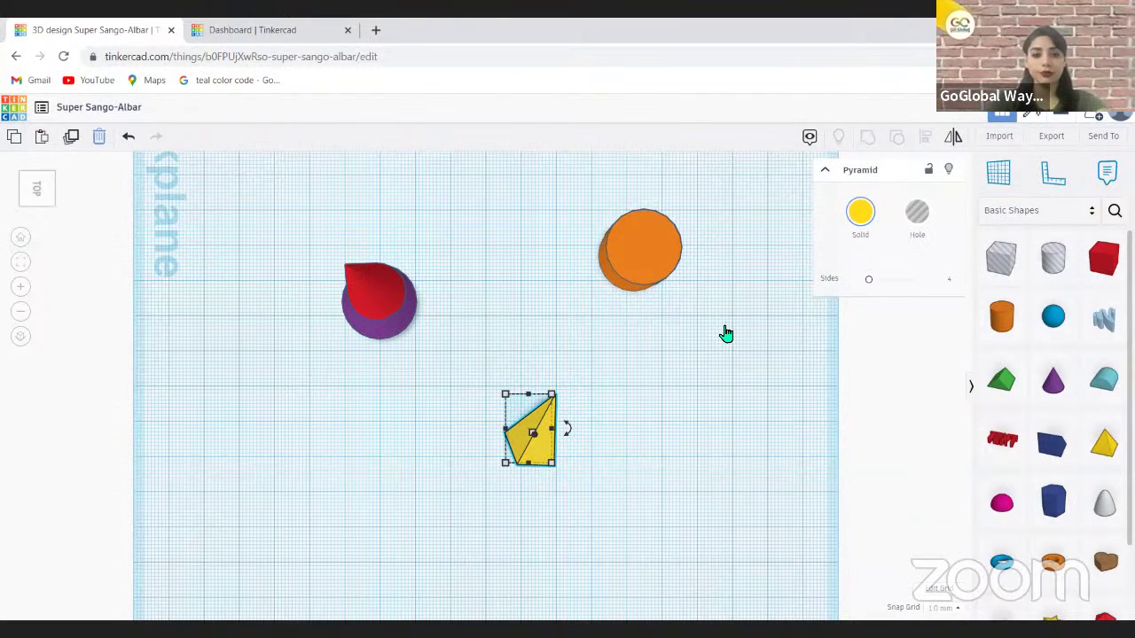
pyautogui.press('Delete')
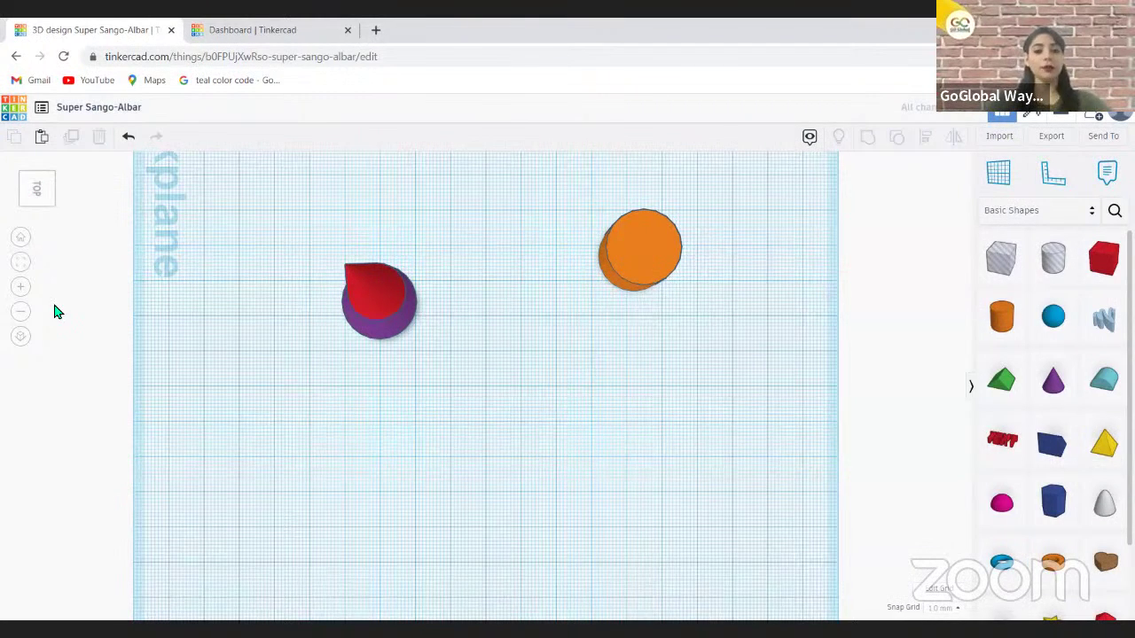
# Add a new orange cylinder behind the flattened cylinder and the stacked cones, and stretch its height to 32 mm.
pyautogui.click(24, 170)
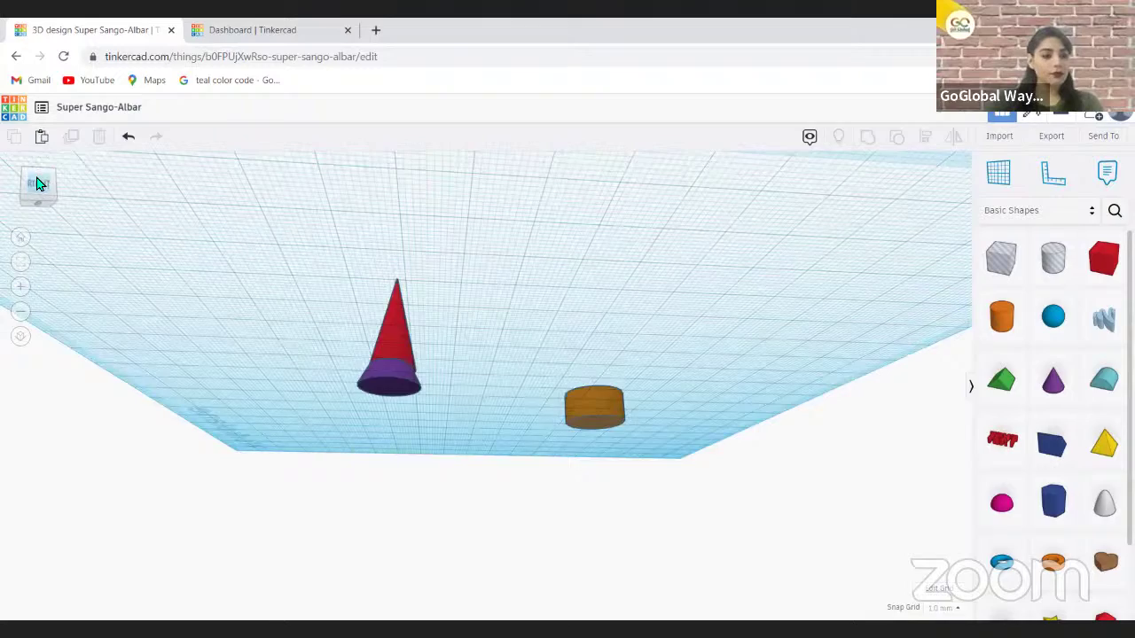
pyautogui.click(37, 184)
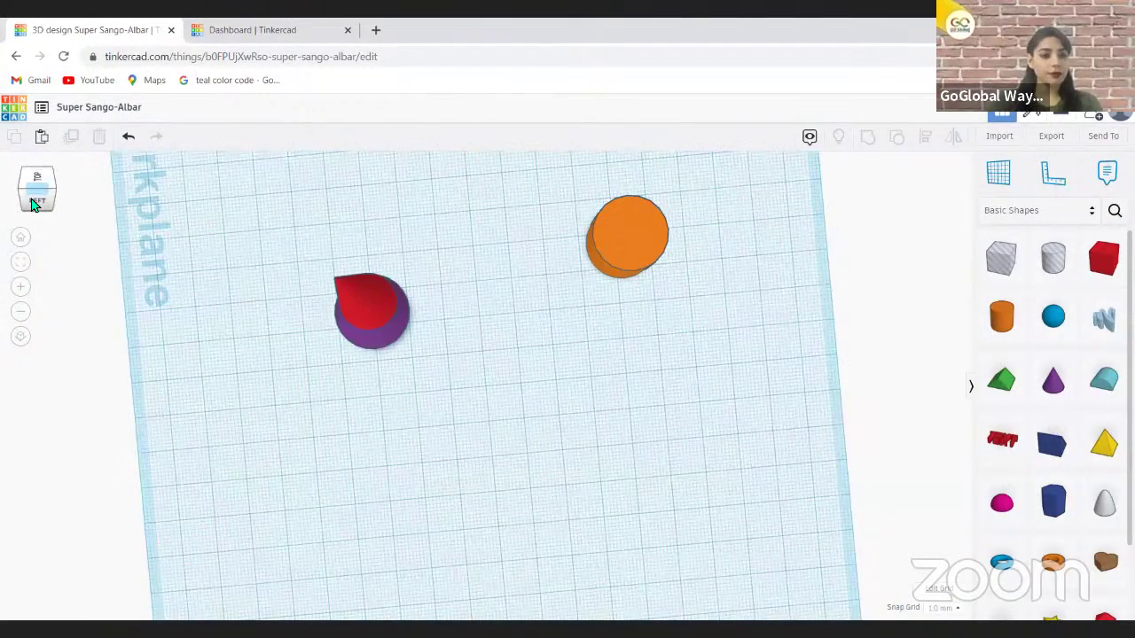
pyautogui.click(31, 204)
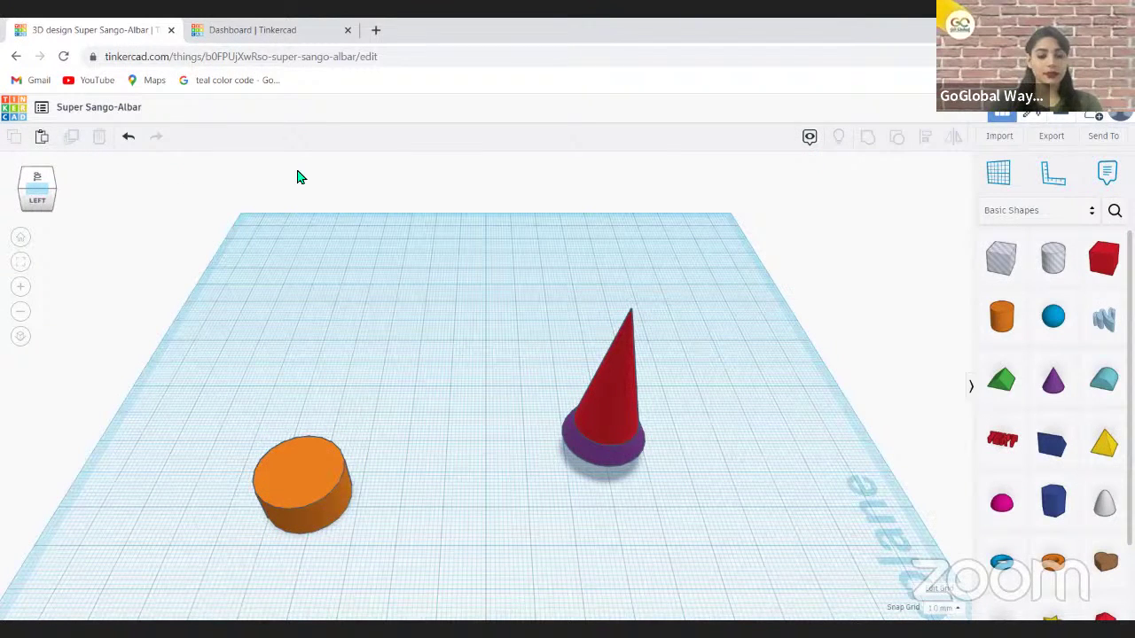
pyautogui.click(472, 359)
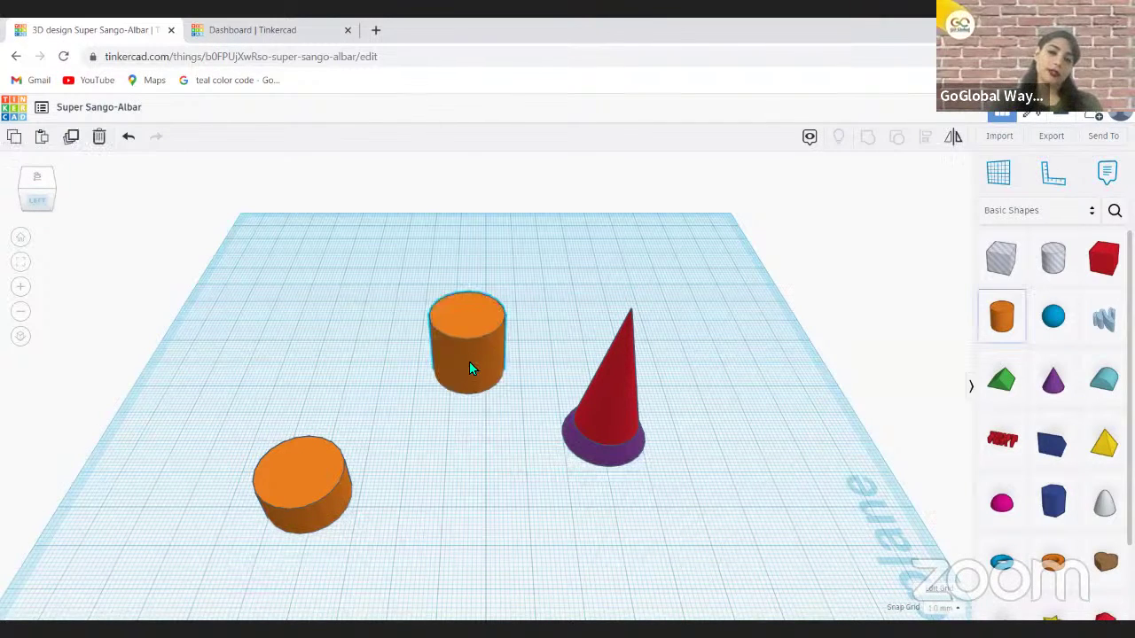
pyautogui.click(471, 353)
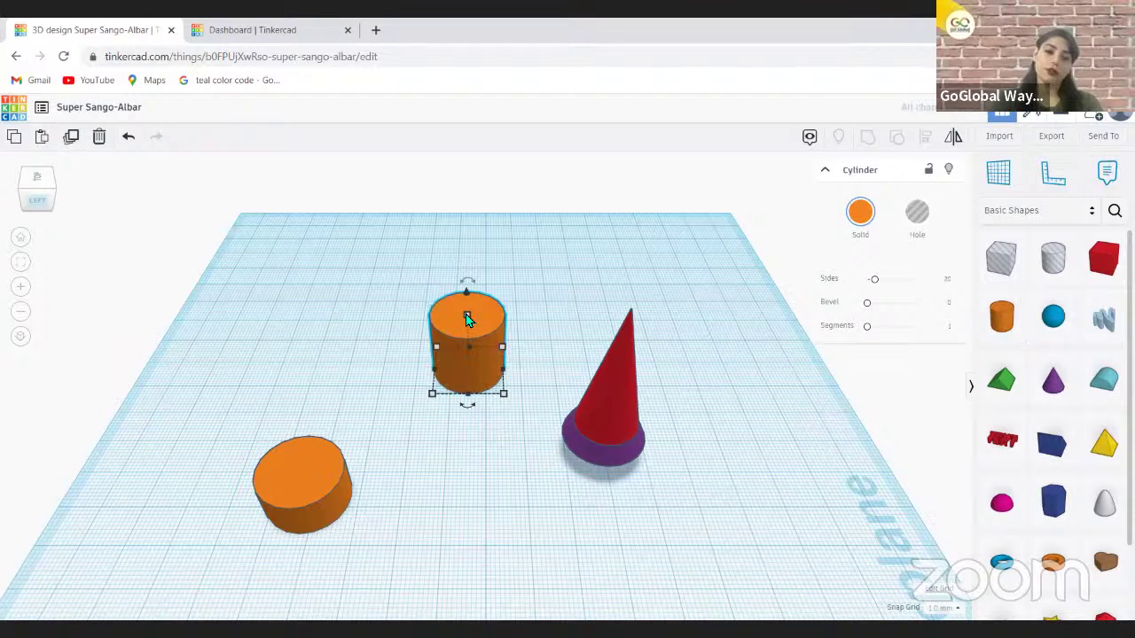
pyautogui.moveTo(467, 316); pyautogui.dragTo(468, 269)
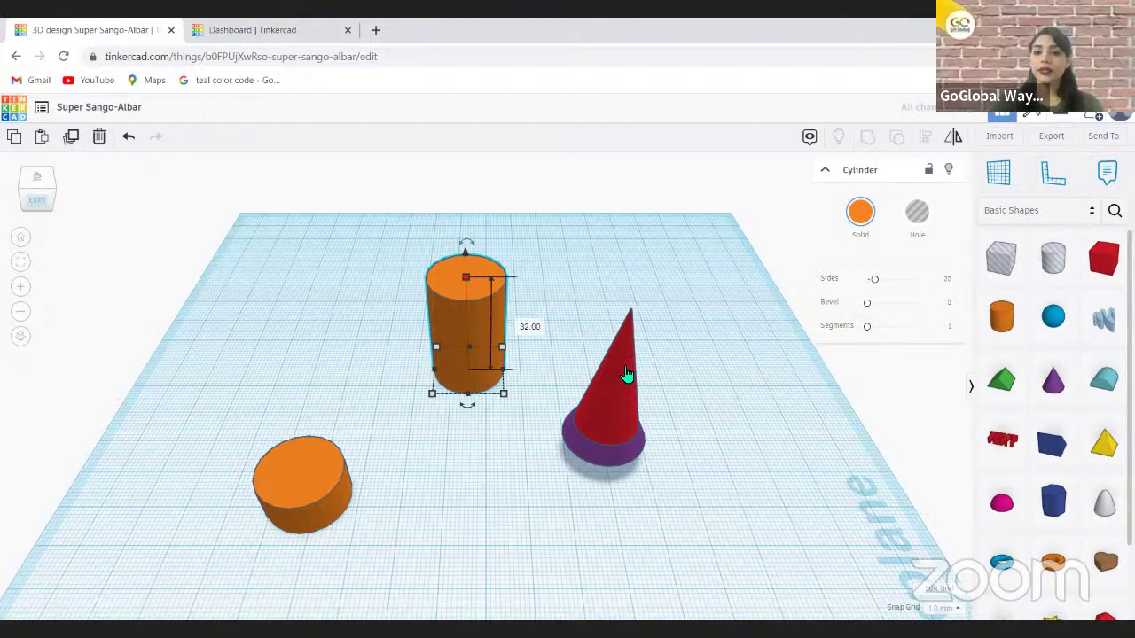
# Recolour the 32 mm tall cylinder light teal and move the flattened orange cylinder beside it.
pyautogui.click(861, 213)
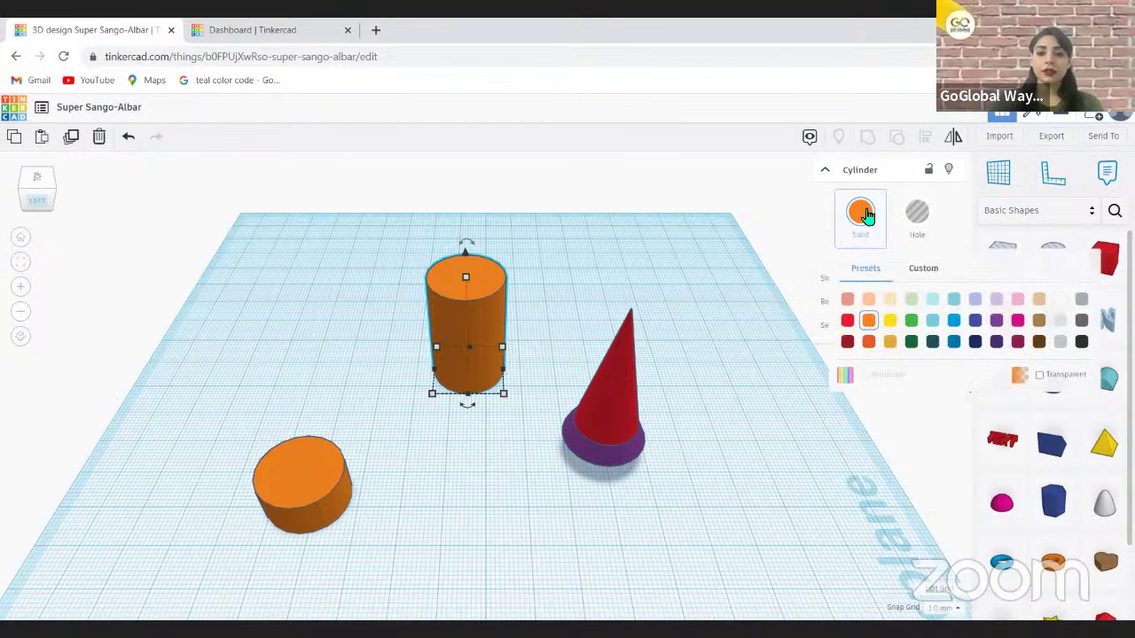
pyautogui.click(932, 321)
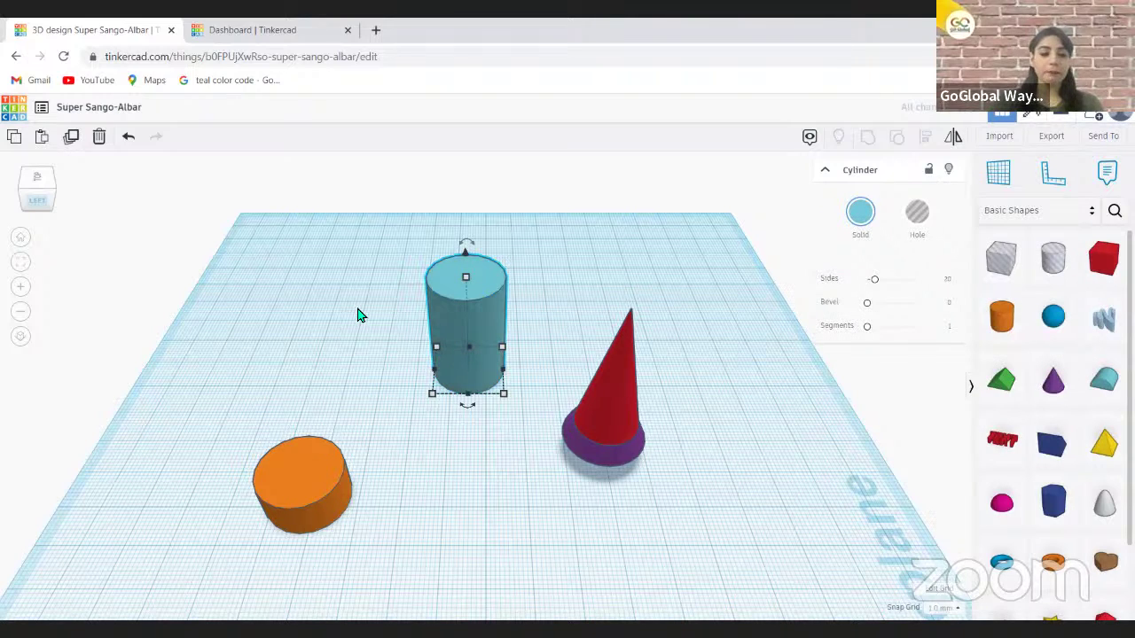
pyautogui.moveTo(304, 479); pyautogui.dragTo(359, 315)
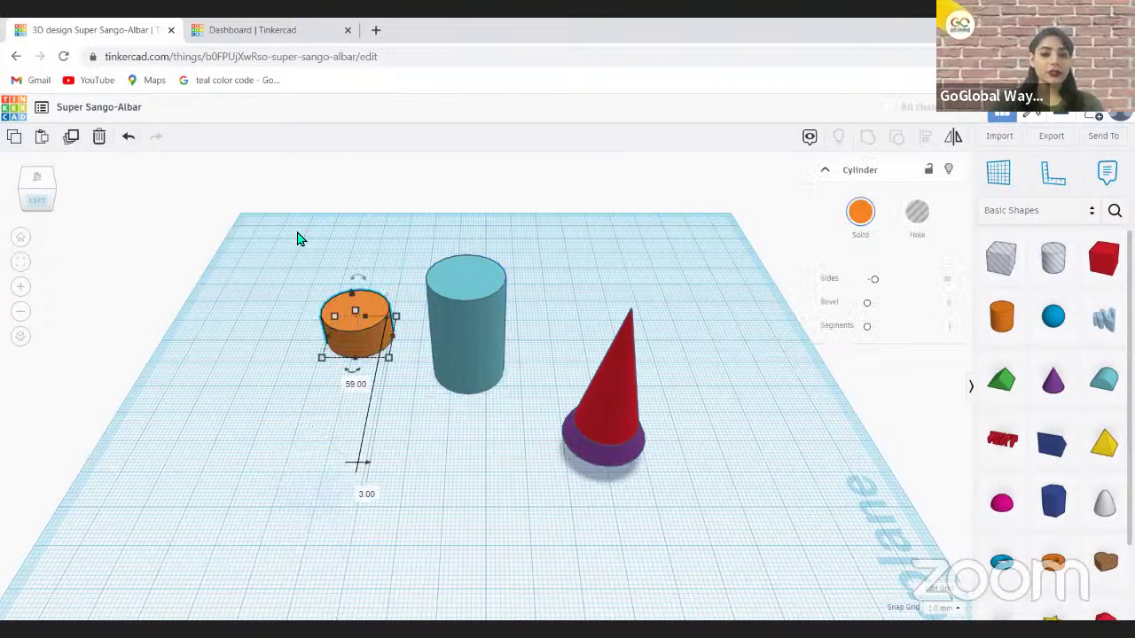
# Align the orange and teal cylinders by their centres along both horizontal axes and in height.
pyautogui.keyDown('shift'); pyautogui.click(512, 385); pyautogui.keyUp('shift')
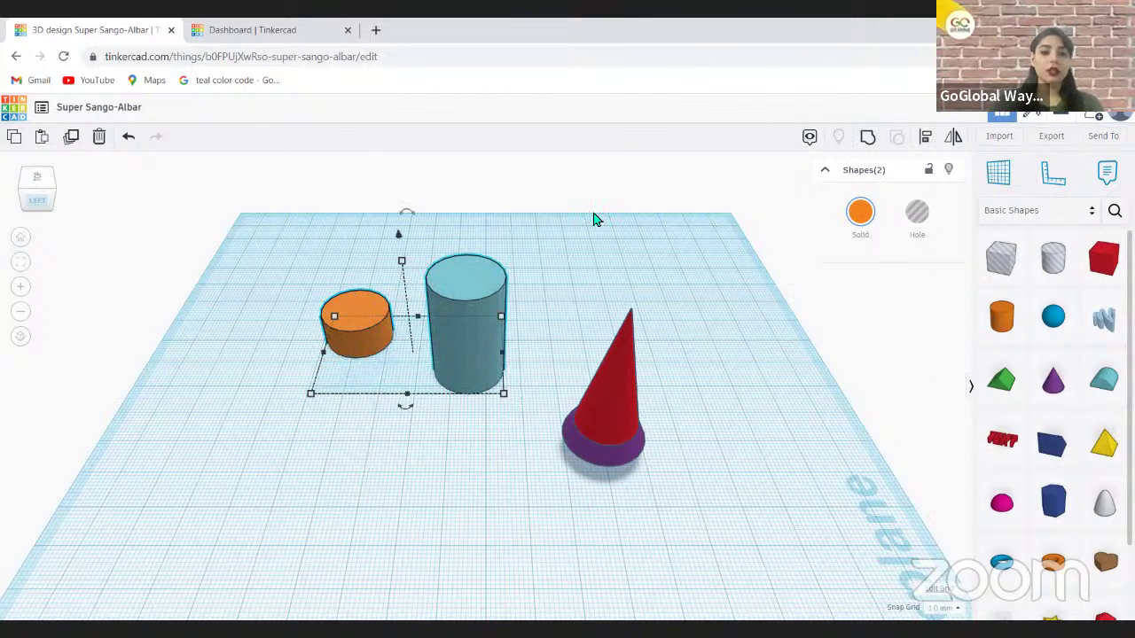
pyautogui.click(926, 143)
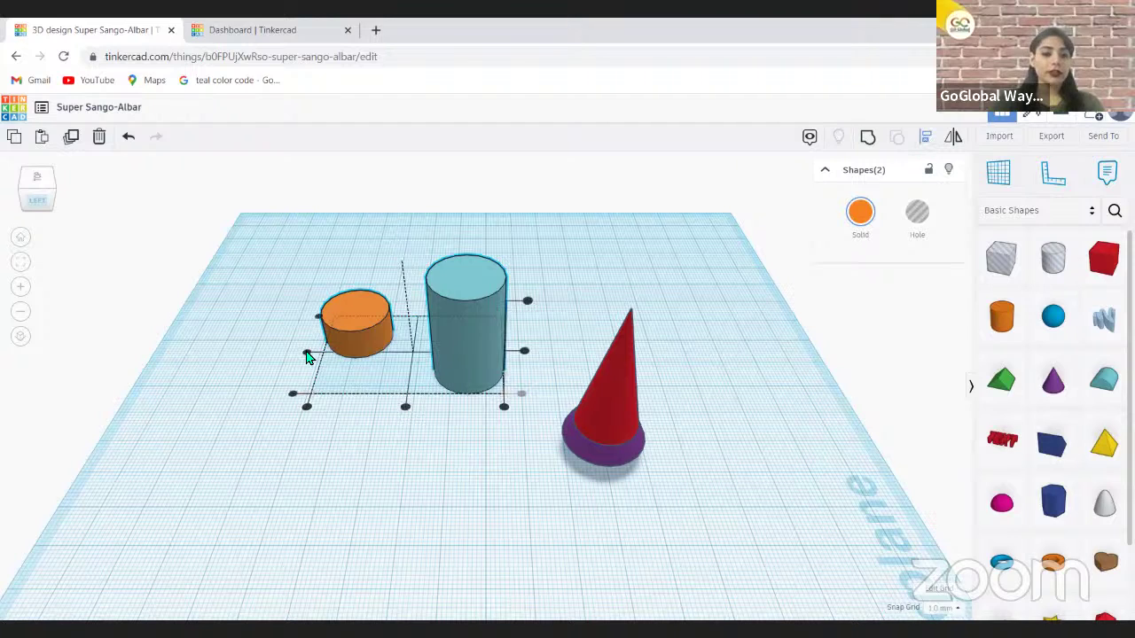
pyautogui.click(405, 410)
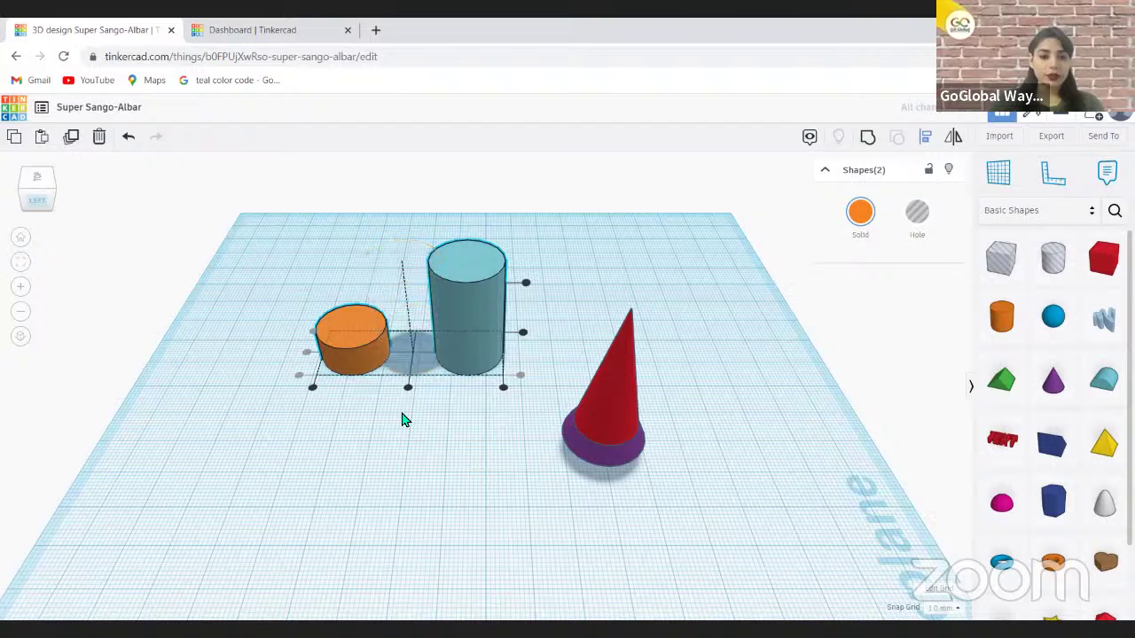
pyautogui.press('Escape')
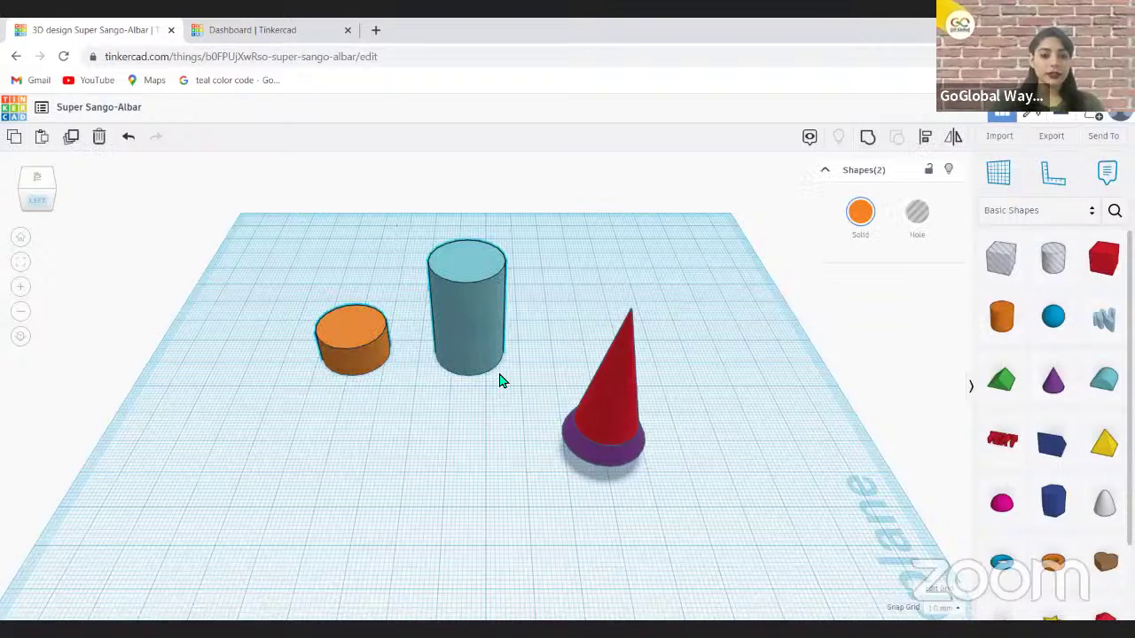
pyautogui.click(926, 141)
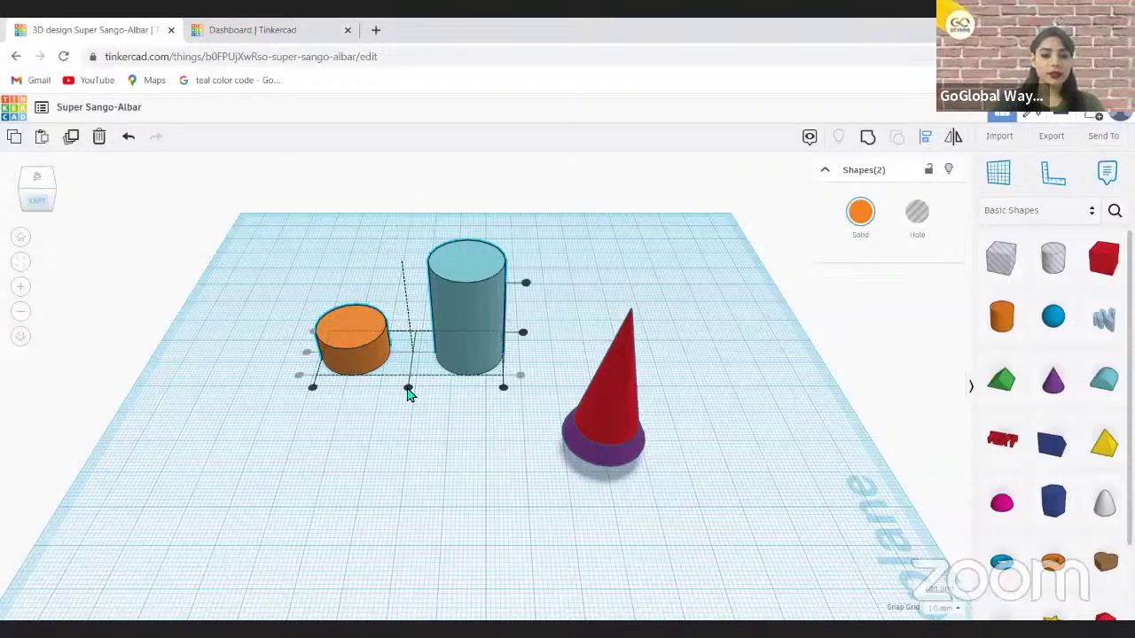
pyautogui.click(523, 333)
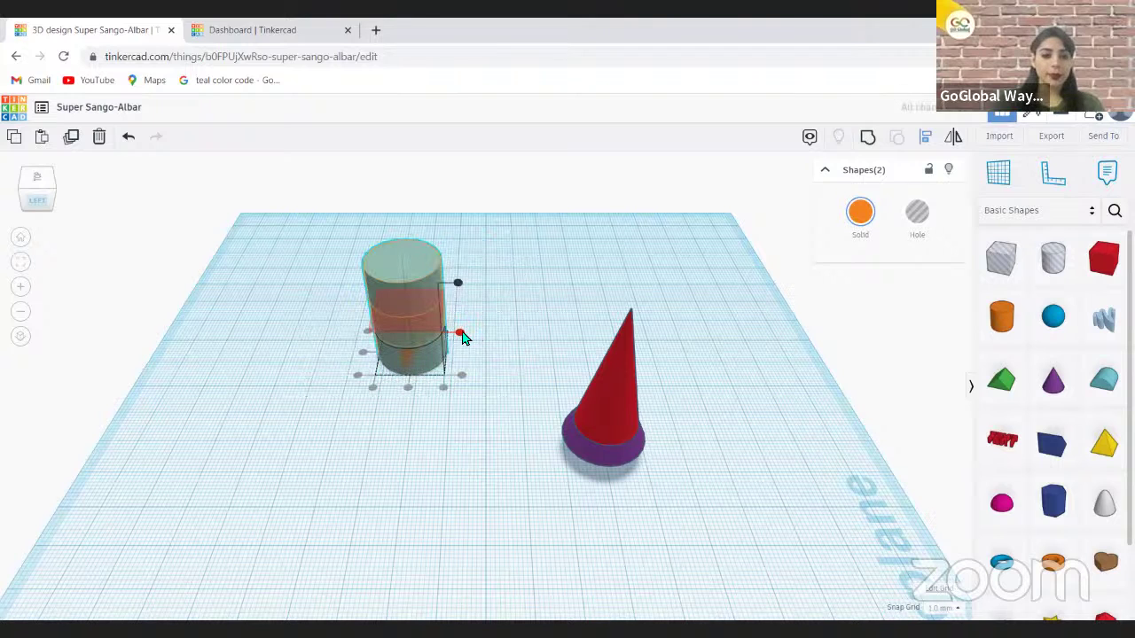
pyautogui.click(460, 334)
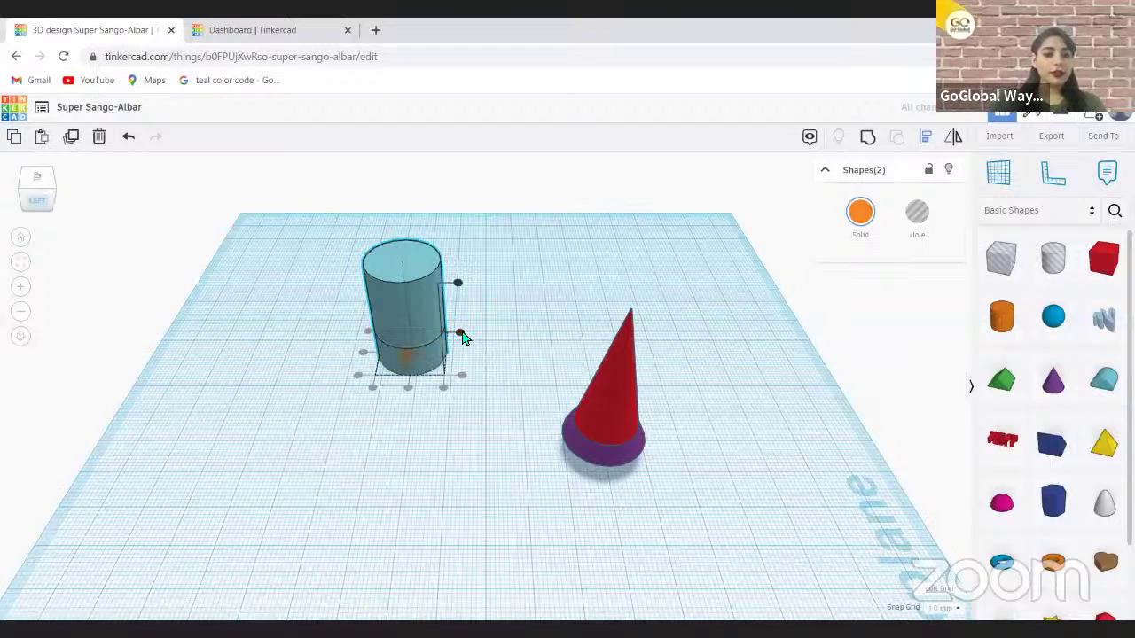
pyautogui.click(460, 334)
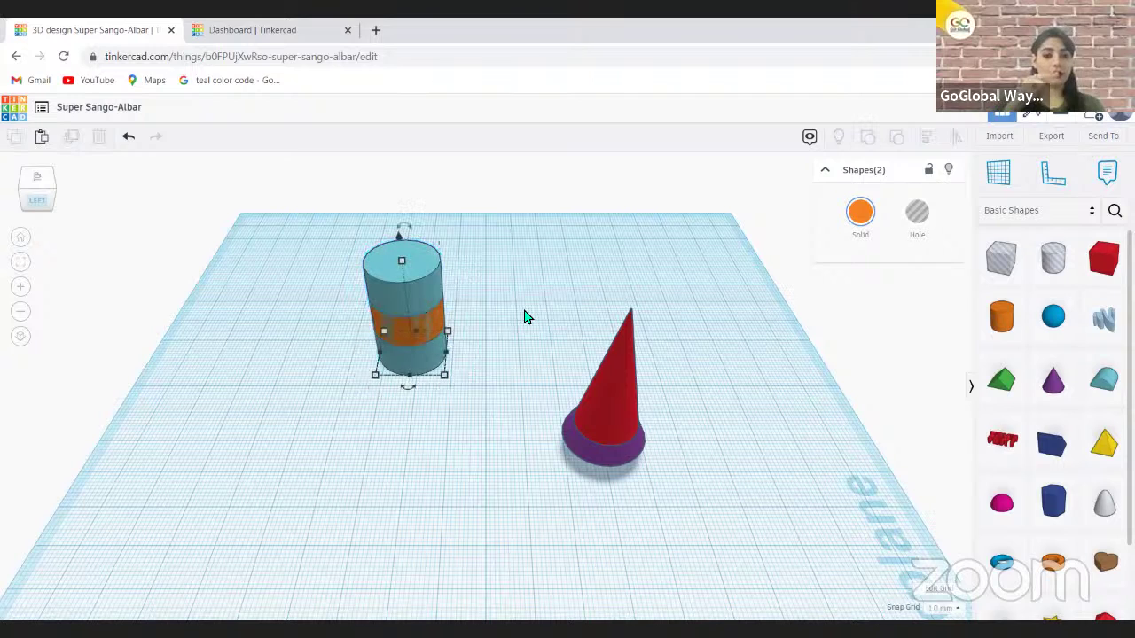
# Raise the teal cylinder to 21 mm above the workplane so it stacks on the orange cylinder.
pyautogui.click(397, 222)
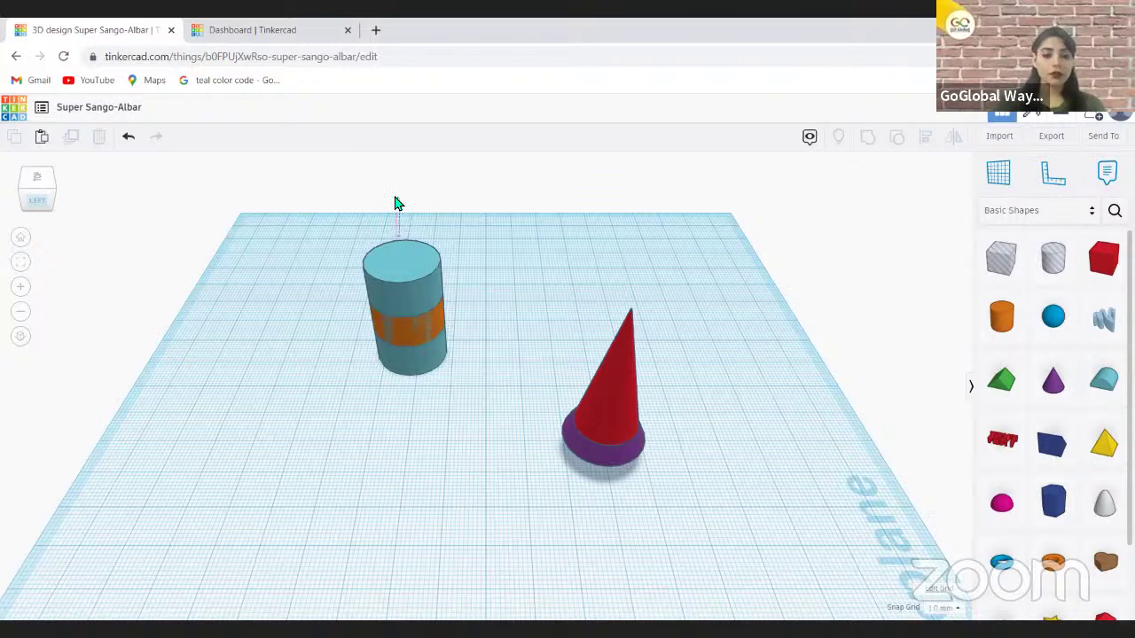
pyautogui.click(409, 276)
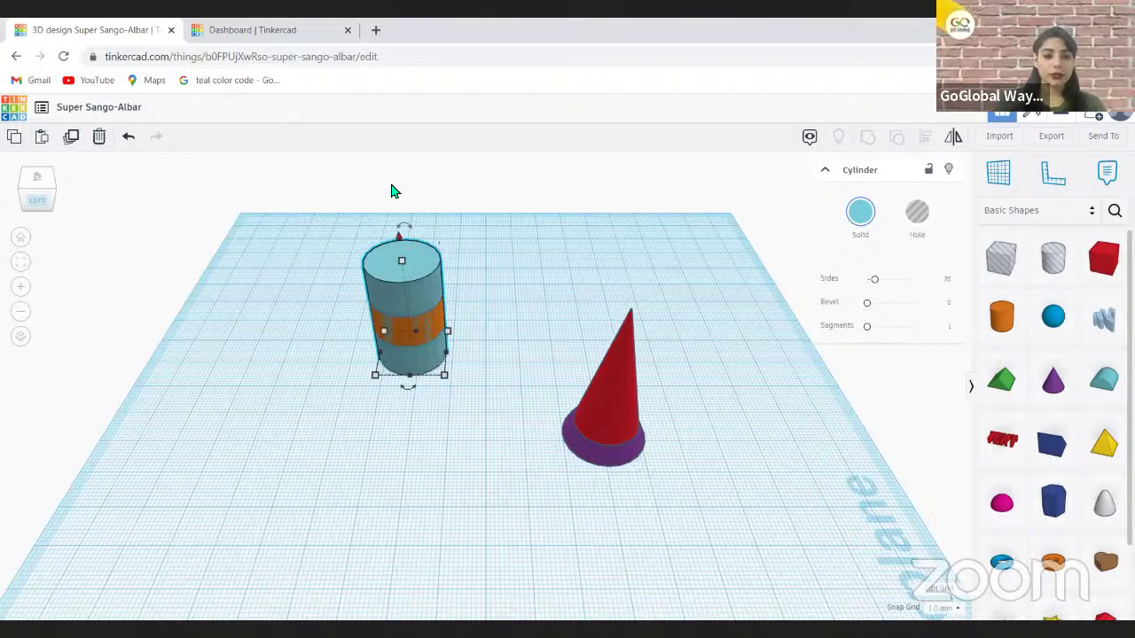
pyautogui.moveTo(395, 188); pyautogui.dragTo(395, 188)
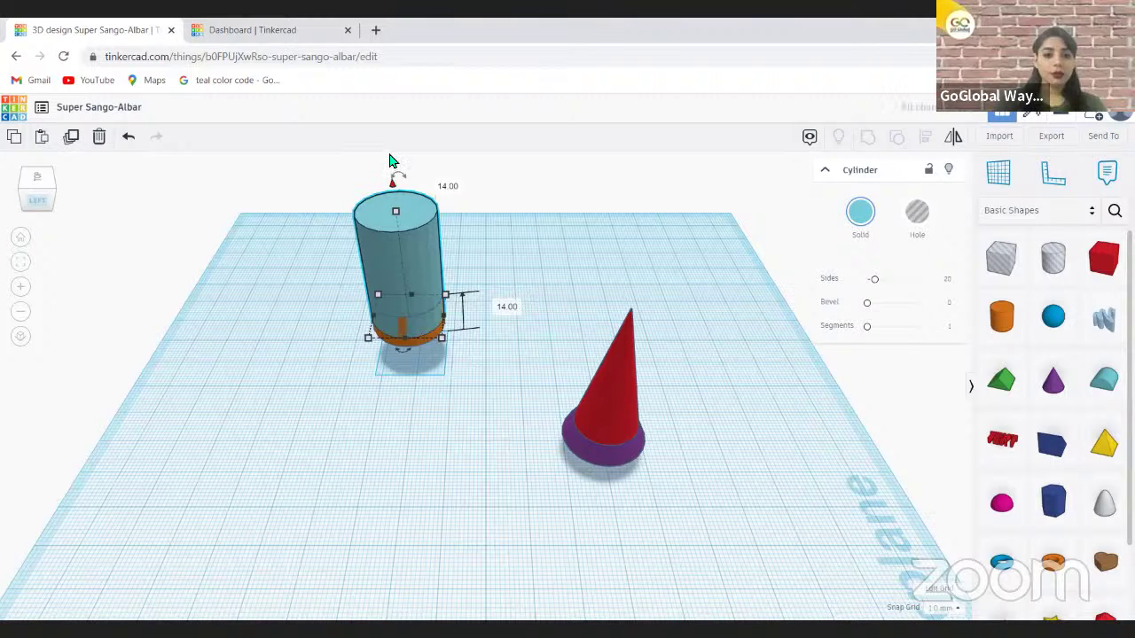
pyautogui.moveTo(393, 183); pyautogui.dragTo(390, 154)
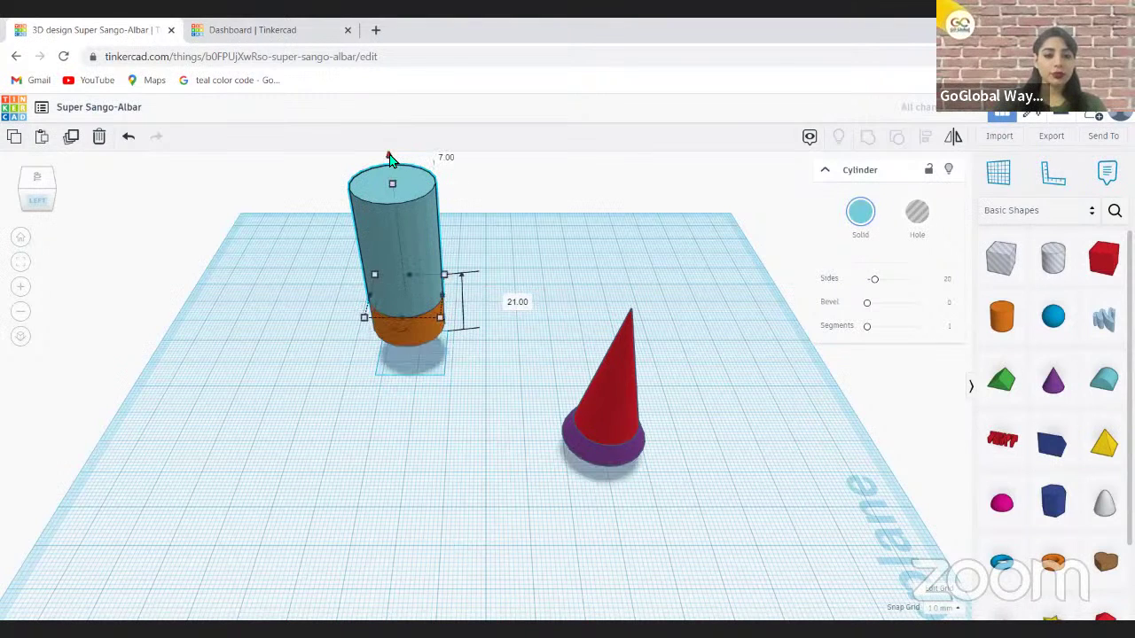
# Select both stacked cones together and move them 54 mm sideways and 96 mm back, behind the teal cylinder.
pyautogui.click(23, 318)
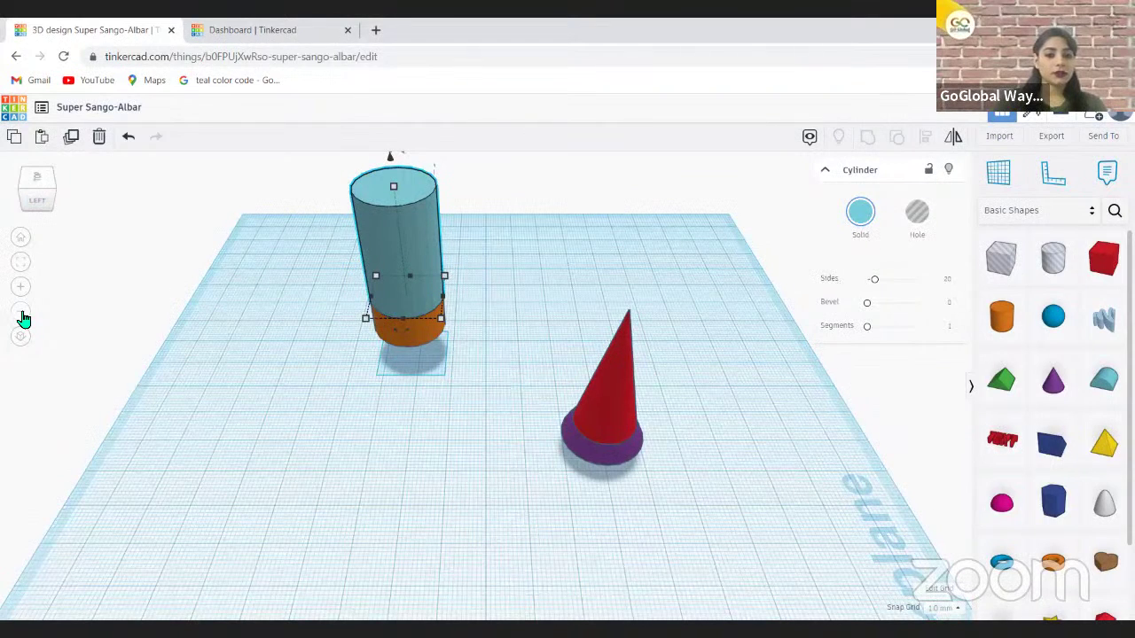
pyautogui.click(23, 317)
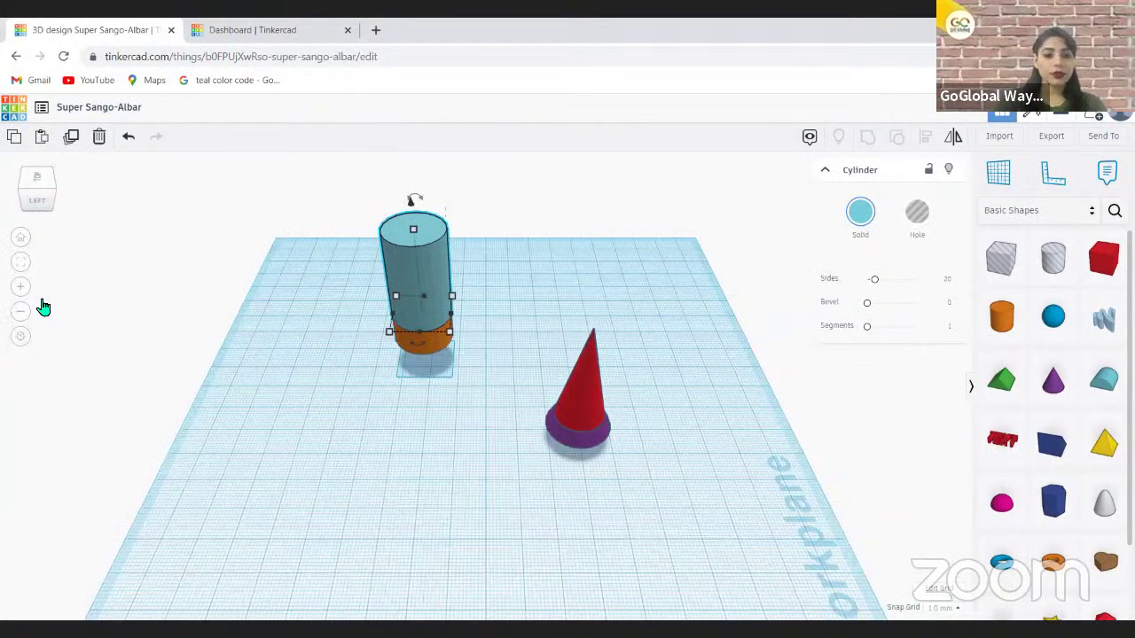
pyautogui.scroll(-1, 604, 471)
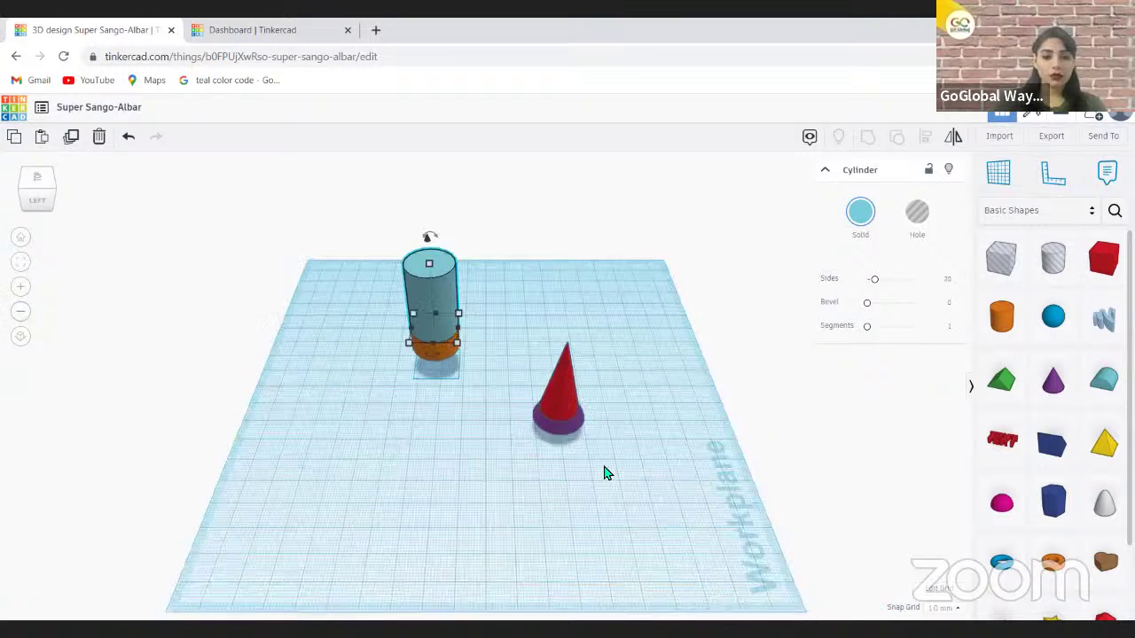
pyautogui.scroll(-1, 604, 472)
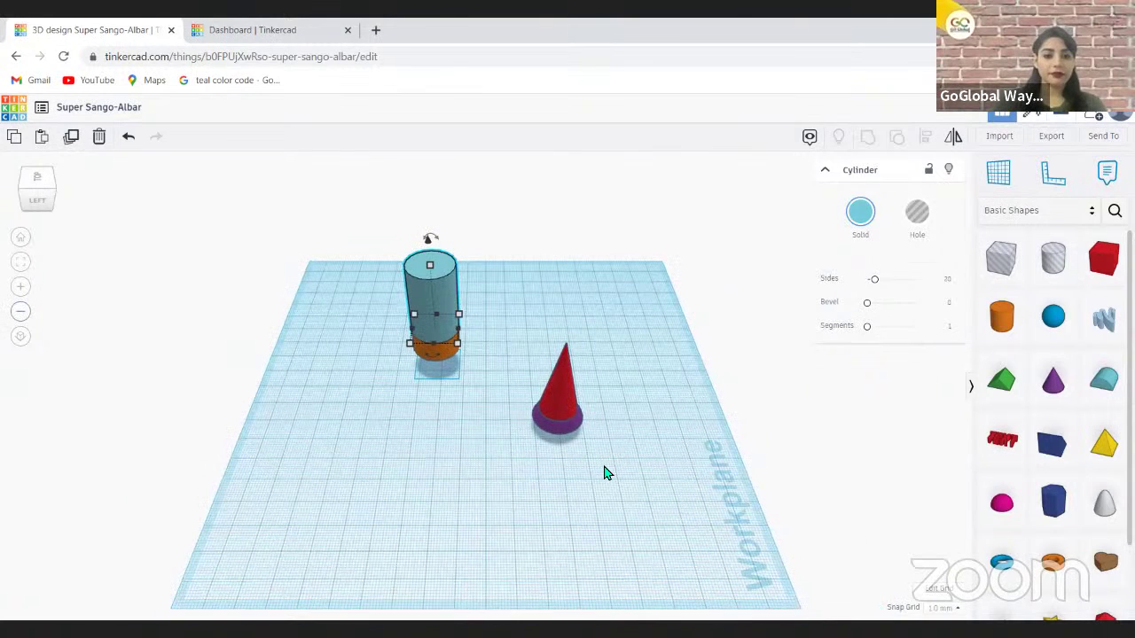
pyautogui.scroll(-1, 603, 472)
pyautogui.moveTo(604, 472); pyautogui.dragTo(505, 341)
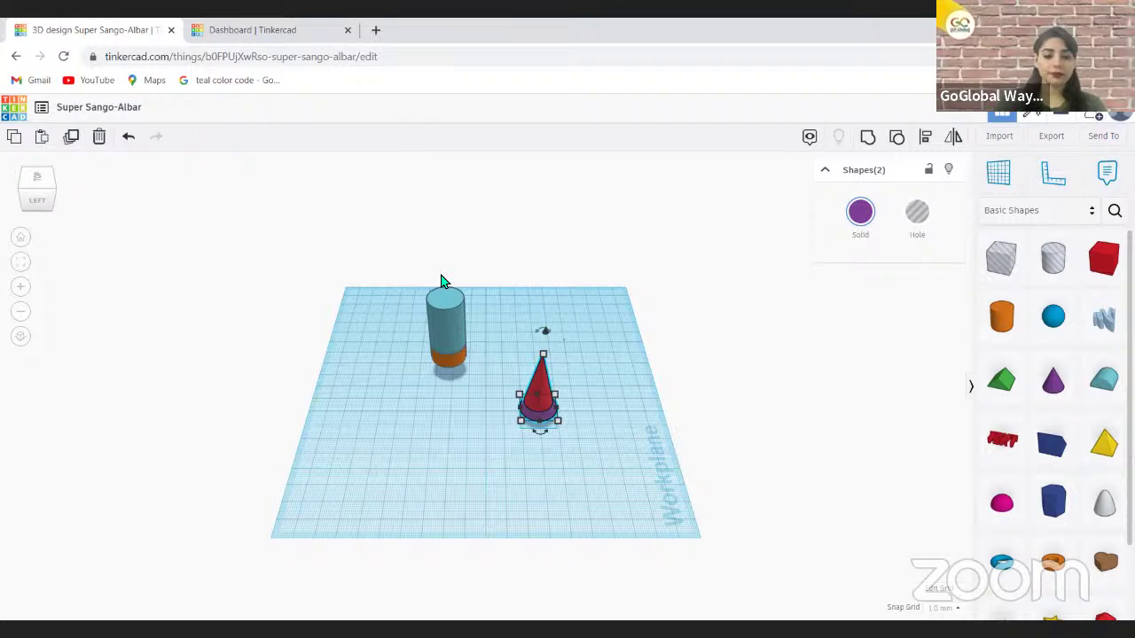
pyautogui.moveTo(443, 282); pyautogui.dragTo(443, 282)
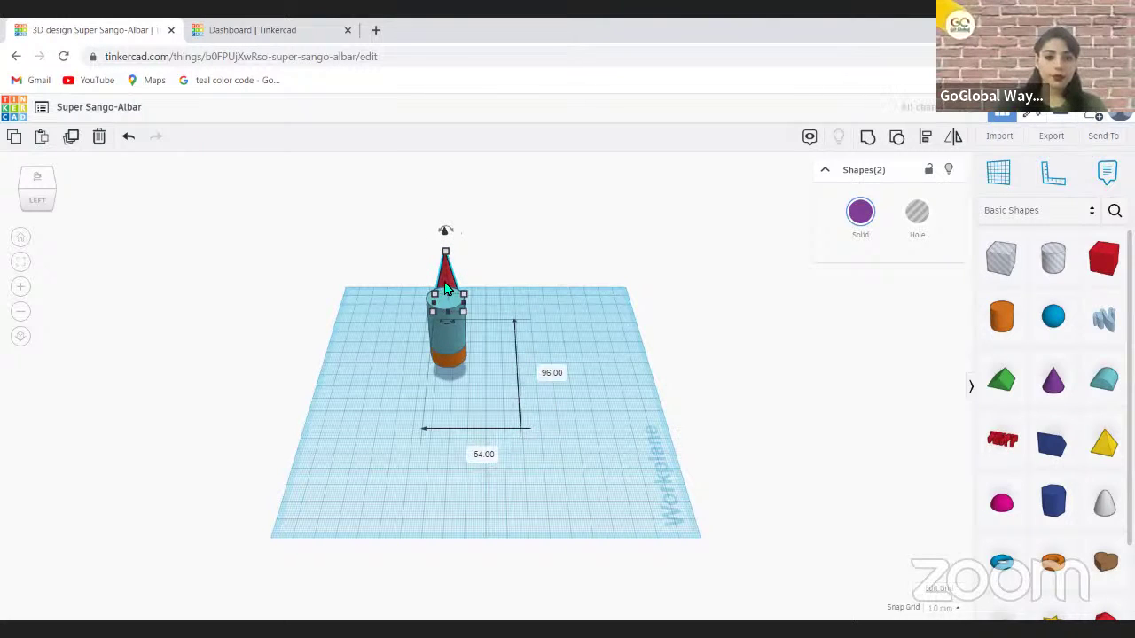
# Examine from above and at an angle how the stacked cones line up with the cylinders.
pyautogui.click(36, 181)
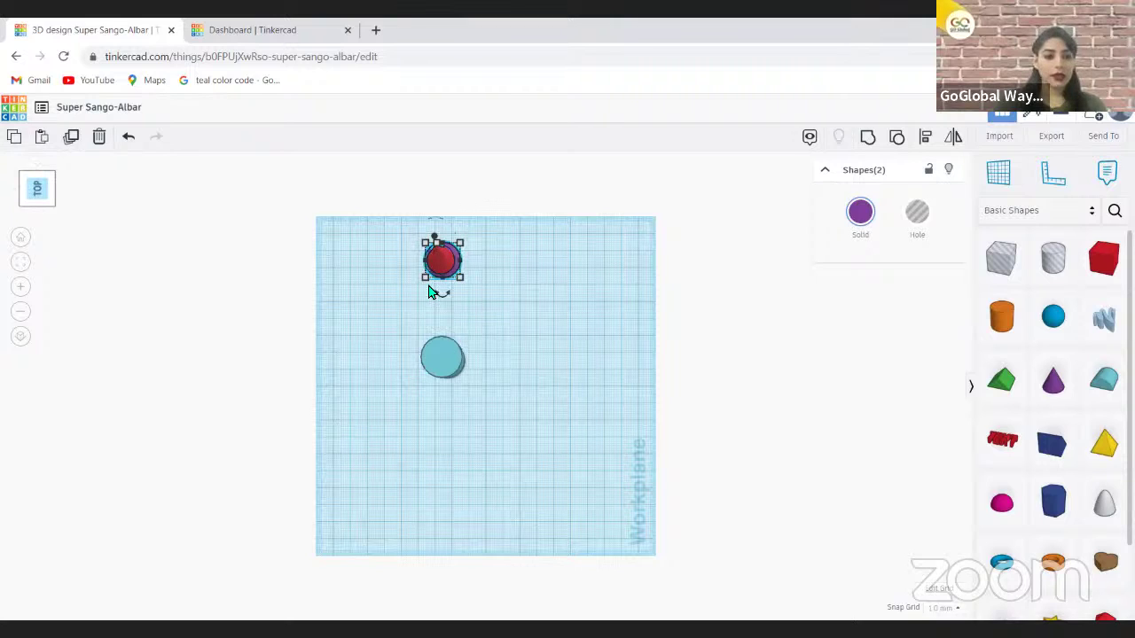
pyautogui.click(22, 292)
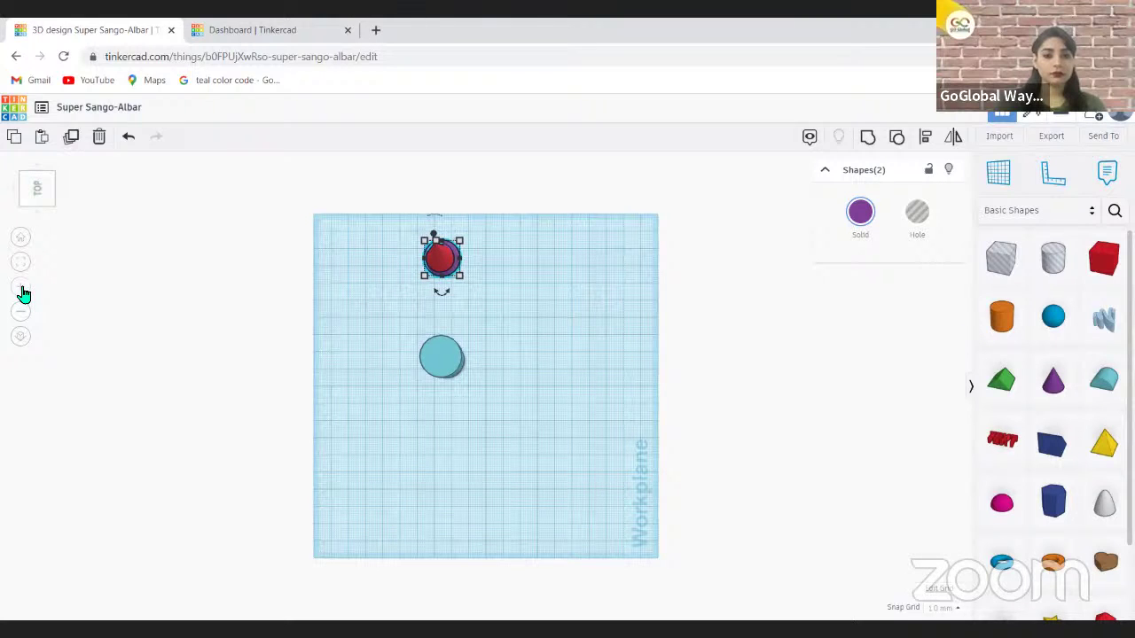
pyautogui.click(23, 293)
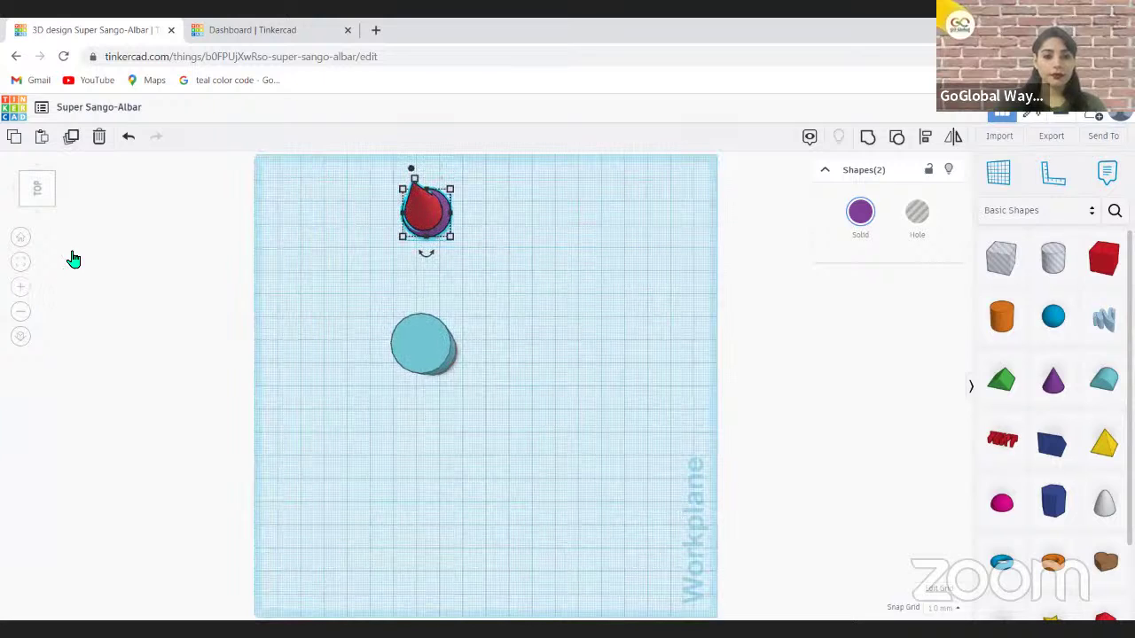
pyautogui.scroll(1, 434, 220)
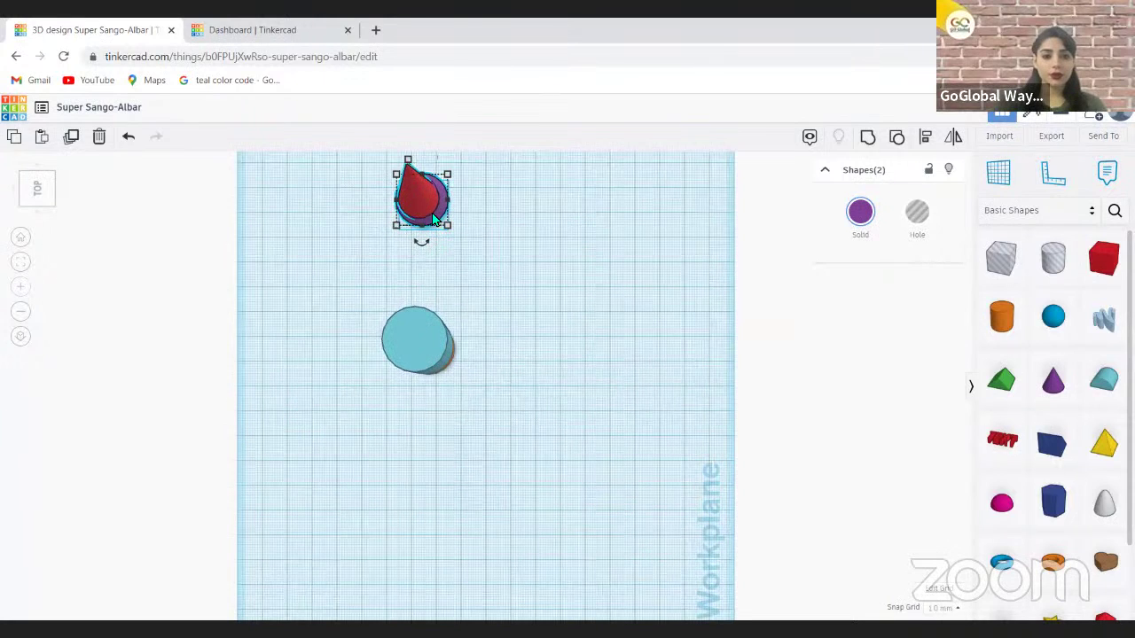
pyautogui.scroll(1, 426, 201)
pyautogui.scroll(1, 427, 200)
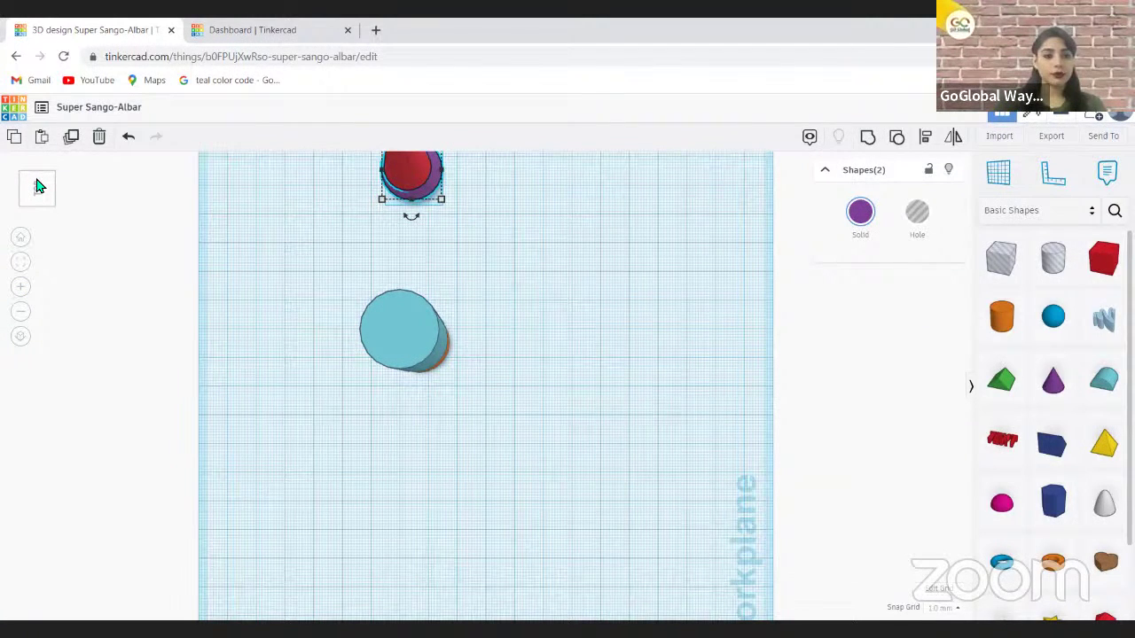
pyautogui.click(22, 312)
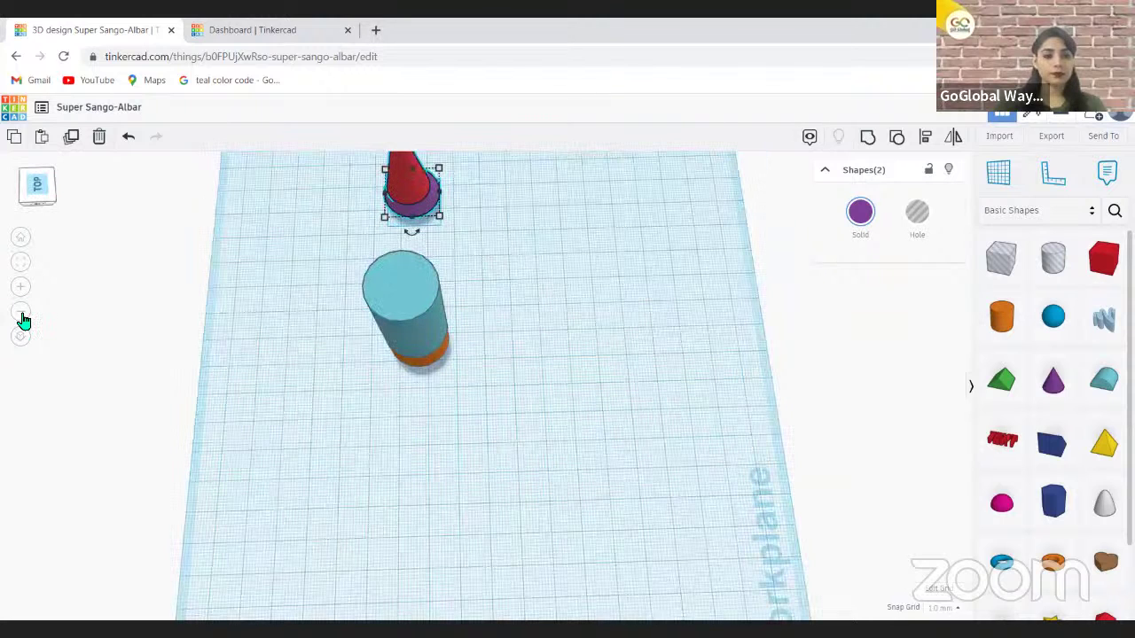
pyautogui.click(21, 312)
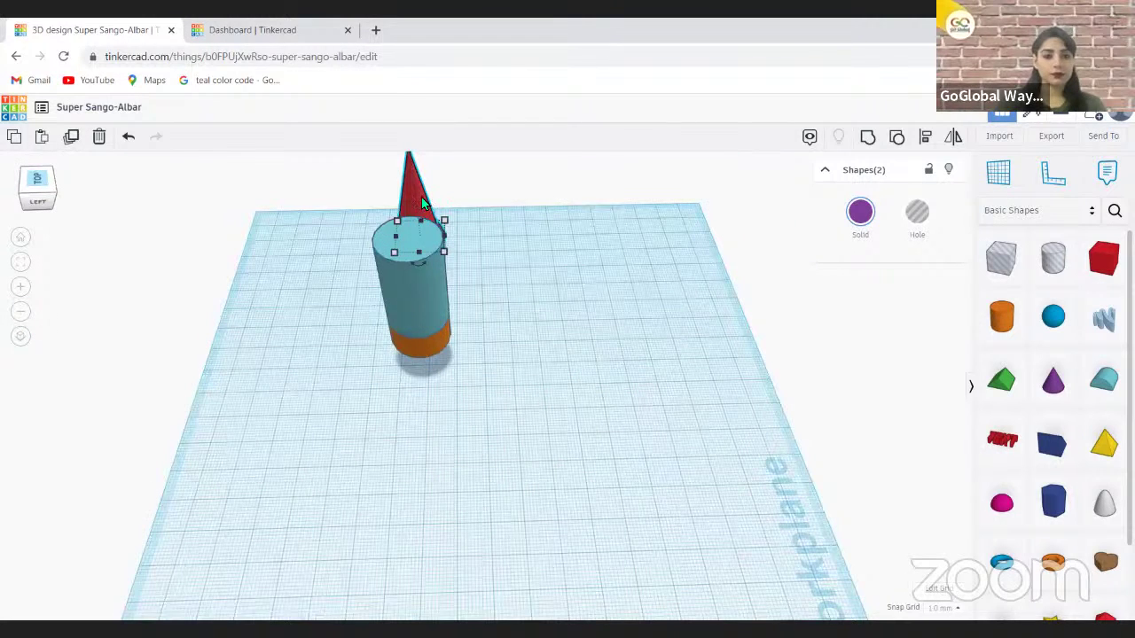
pyautogui.scroll(-2, 406, 218)
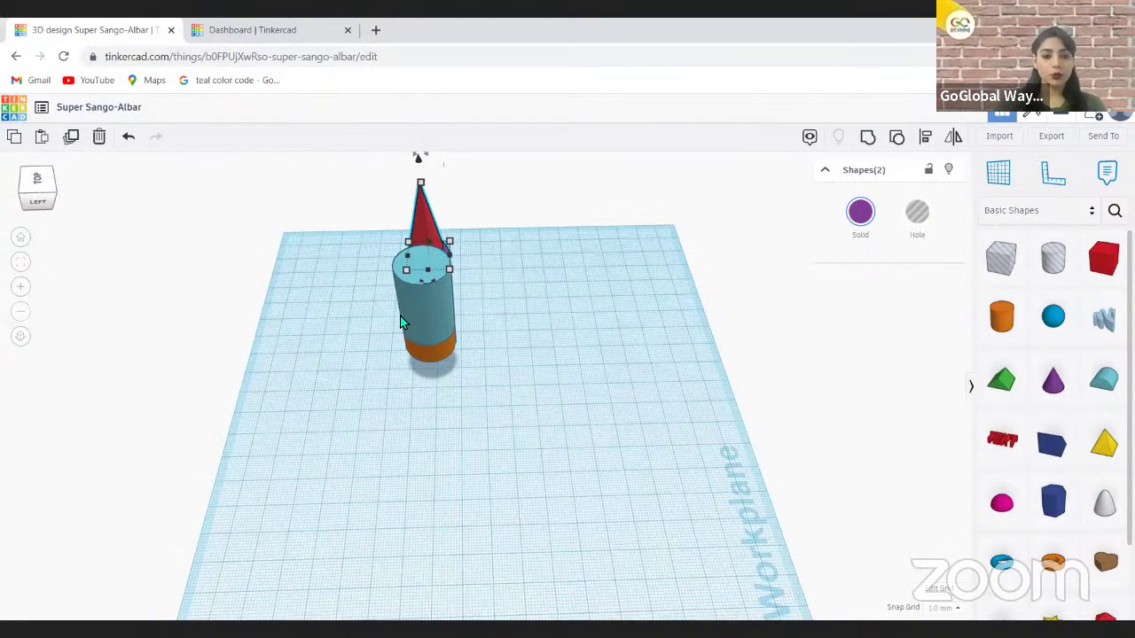
# Reposition the stacked cones in front of and back behind the teal cylinder, and raise them to 29 mm above the workplane.
pyautogui.moveTo(399, 324); pyautogui.dragTo(396, 403)
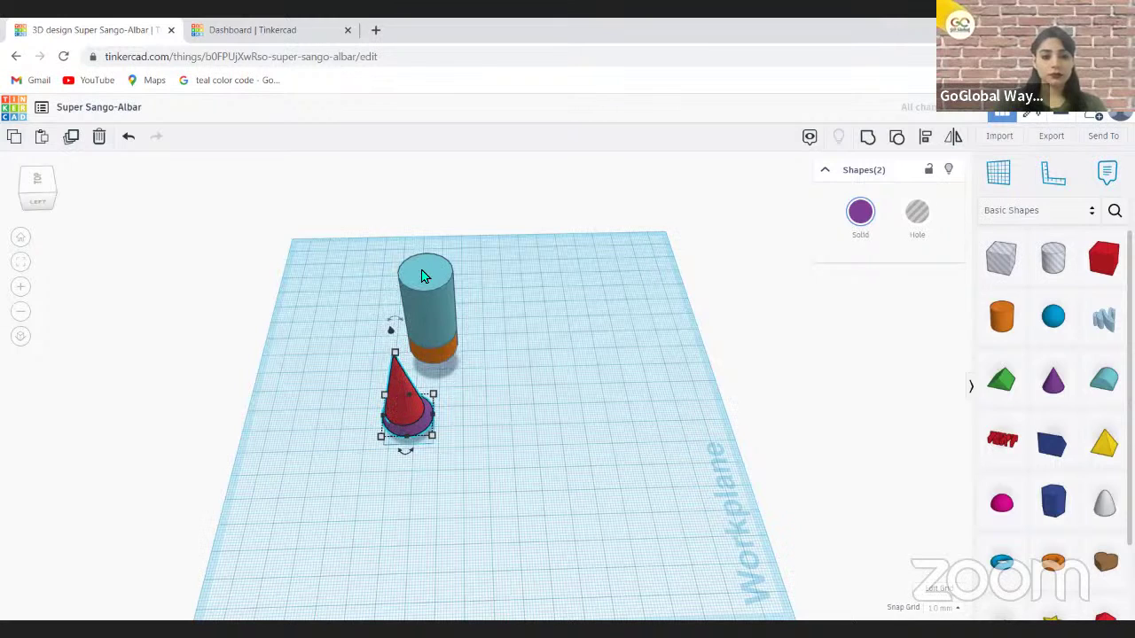
pyautogui.moveTo(396, 389); pyautogui.dragTo(420, 268)
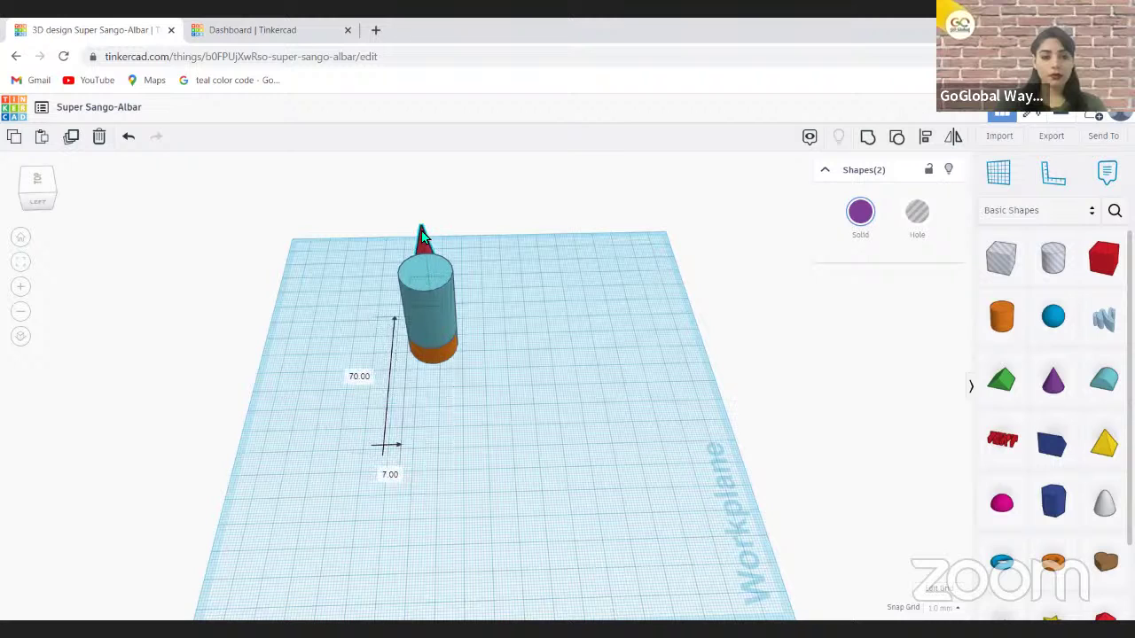
pyautogui.moveTo(422, 248); pyautogui.dragTo(406, 224)
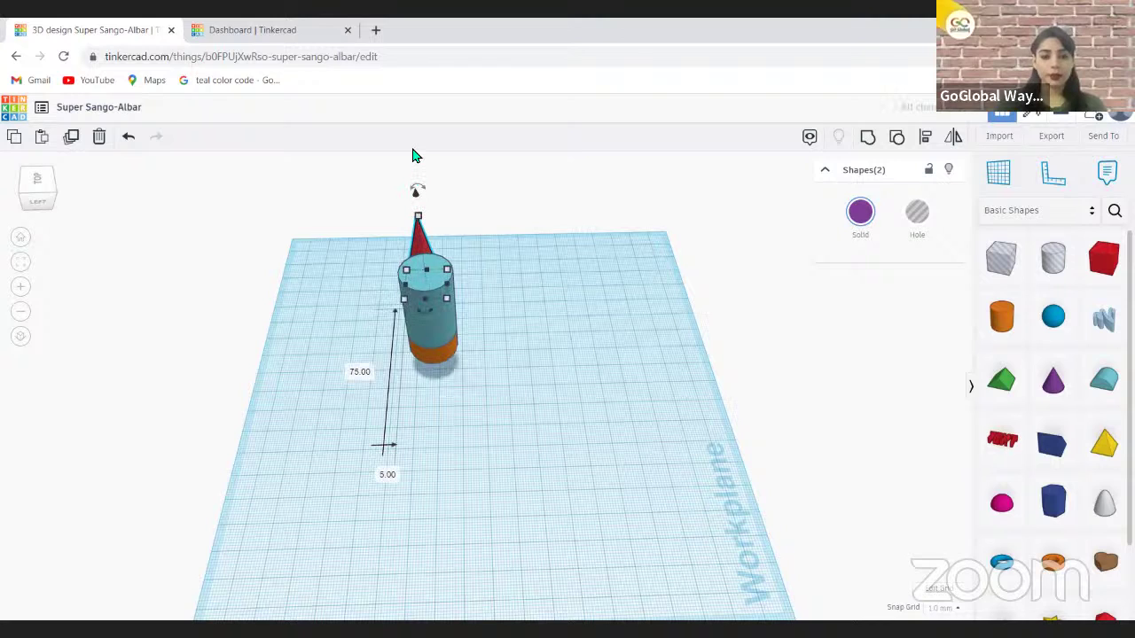
pyautogui.moveTo(418, 191); pyautogui.dragTo(38, 183)
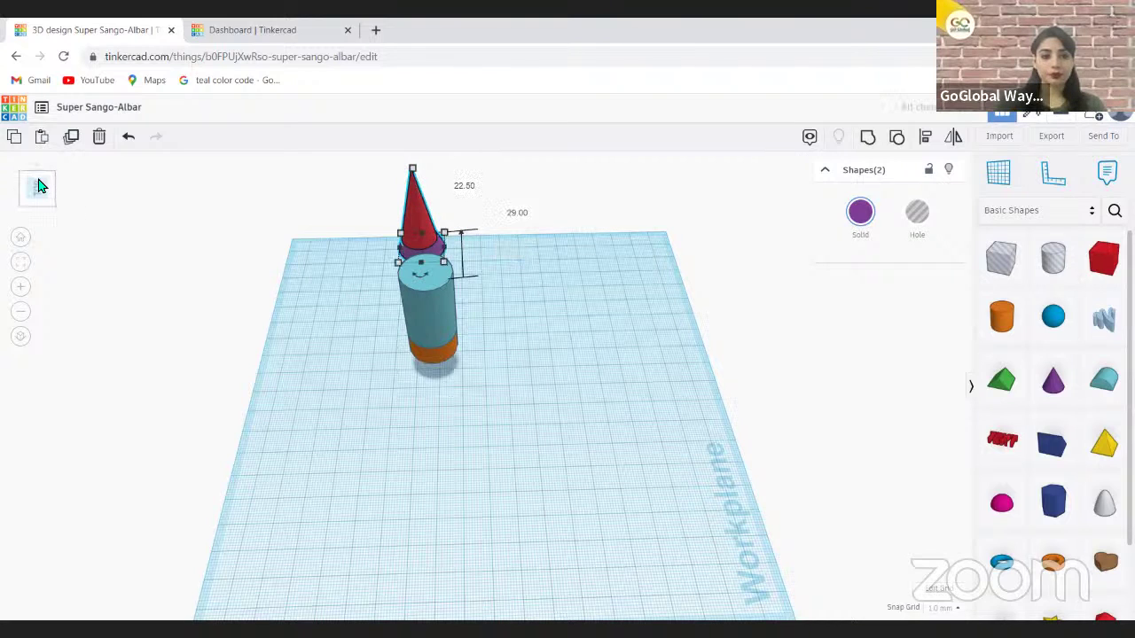
# Viewed from above, shift the stacked cones 42 mm forward and 3 mm sideways onto the teal cylinder's position.
pyautogui.click(38, 186)
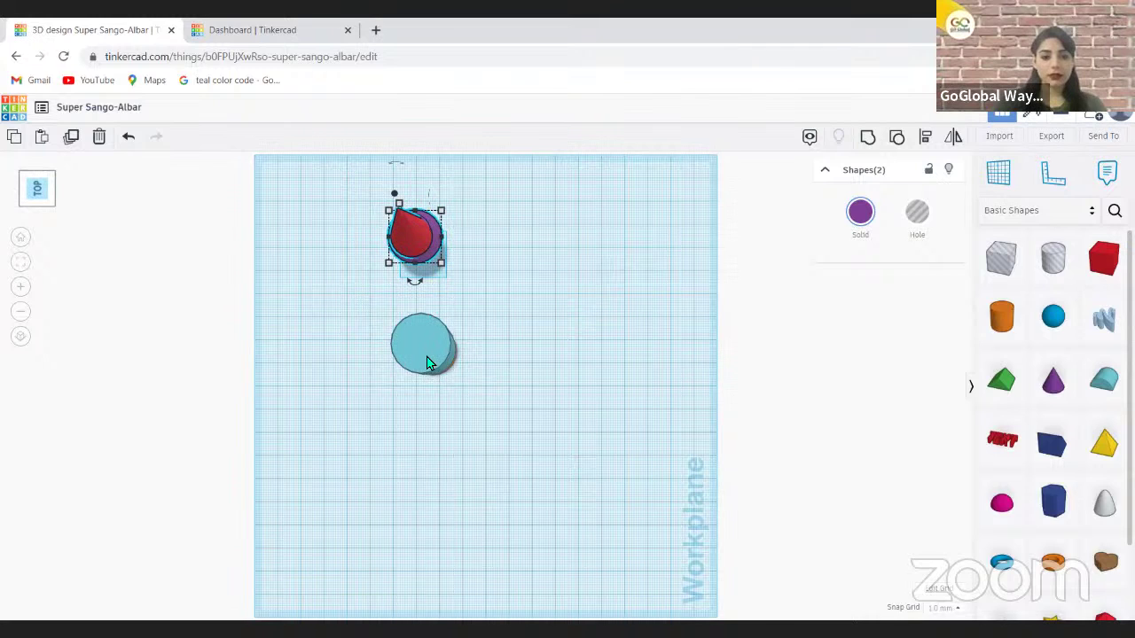
pyautogui.moveTo(435, 244); pyautogui.dragTo(397, 365)
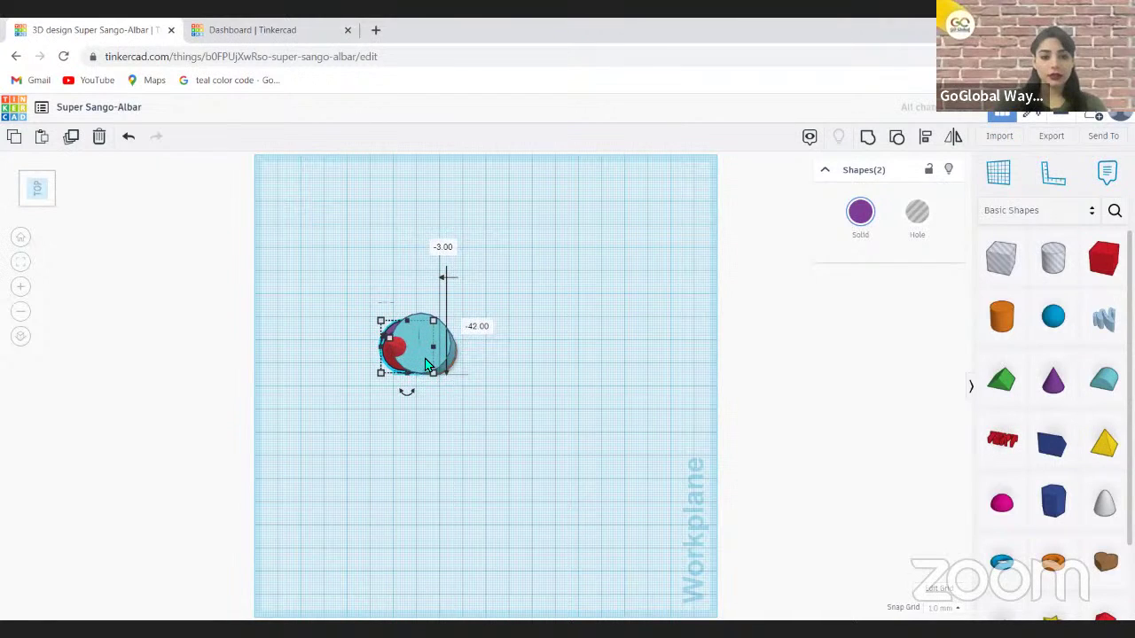
# Viewed from above, shift the stacked cones 16 mm sideways and 3 mm back, toward the far side of the teal cylinder.
pyautogui.moveTo(431, 364); pyautogui.dragTo(434, 364)
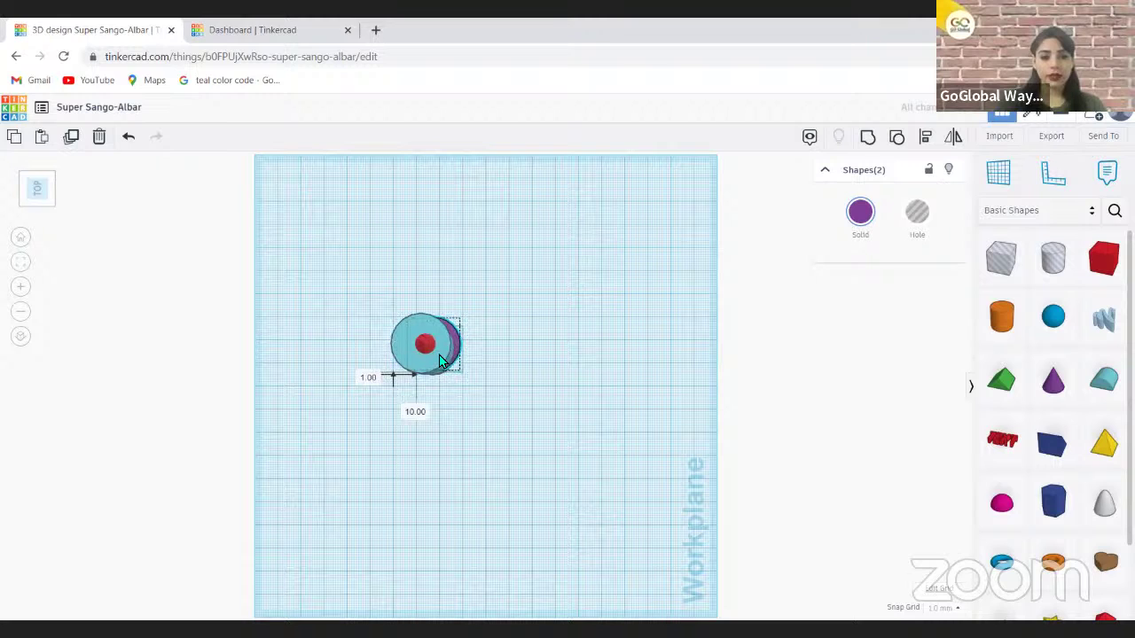
pyautogui.press('Right')
pyautogui.press('Right')
pyautogui.press('Right')
pyautogui.press('Right')
pyautogui.press('Up')
pyautogui.press('Right')
pyautogui.press('Right')
pyautogui.press('Up')
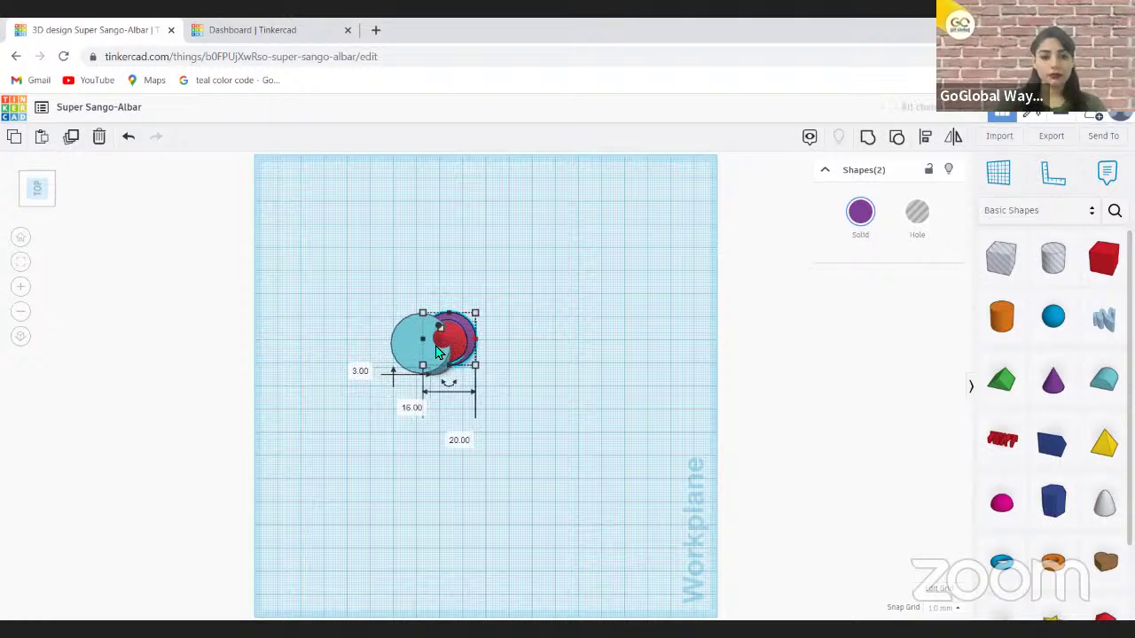
# Squeeze the stacked cones to a narrow width over the teal cylinder, and select the cylinder.
pyautogui.moveTo(475, 339); pyautogui.dragTo(436, 347)
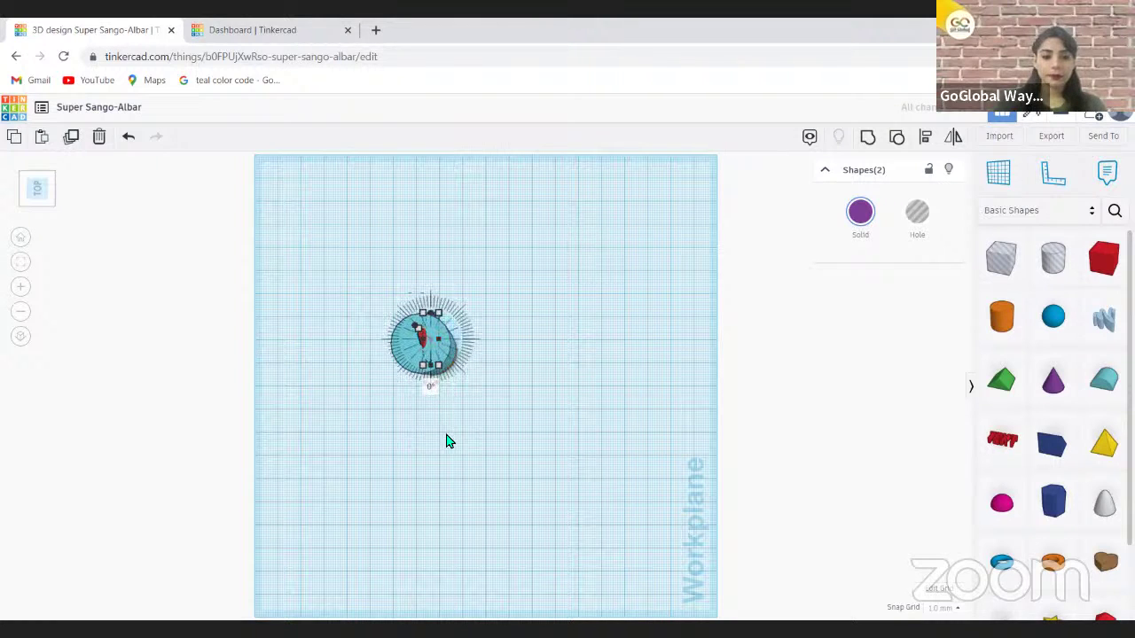
pyautogui.click(459, 395)
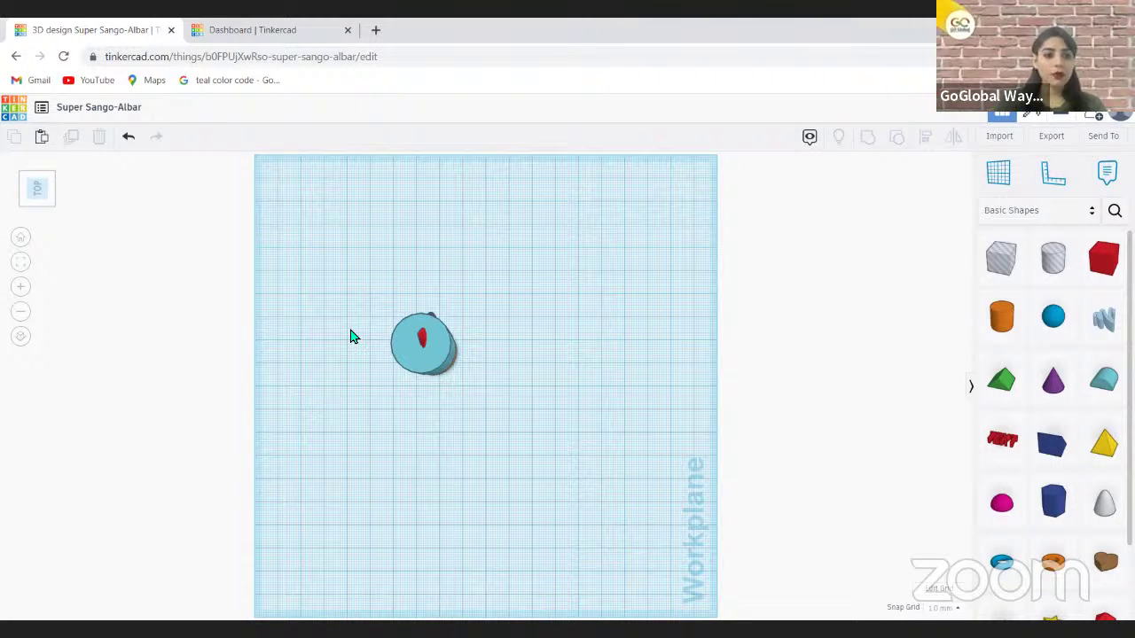
pyautogui.click(417, 350)
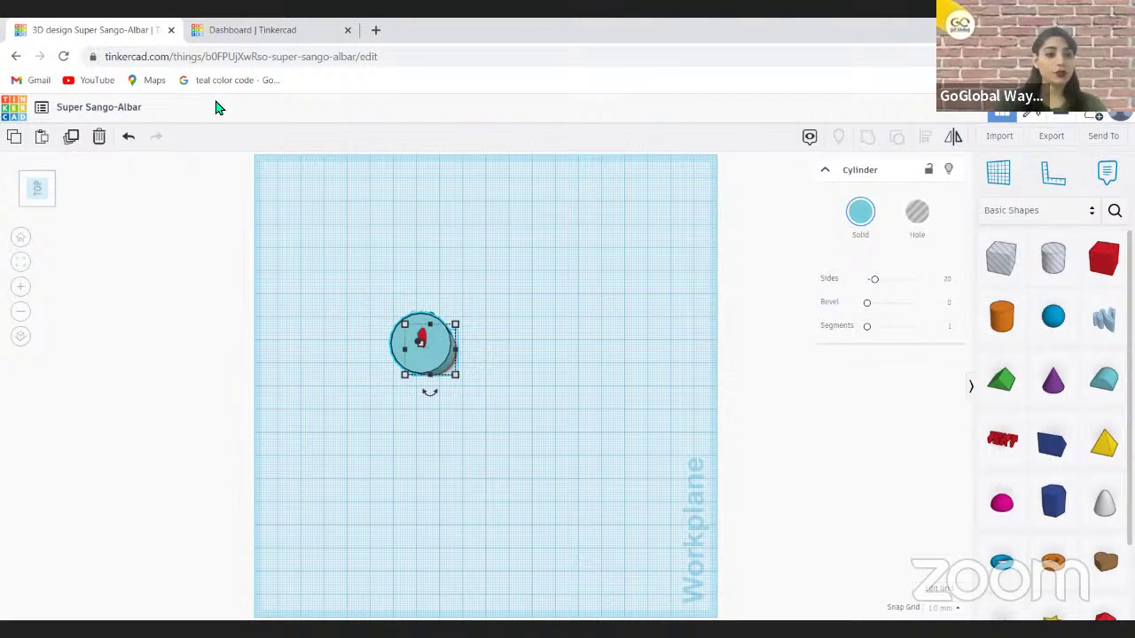
# Open the bookmarked teal color code search and switch to the Tinkercad dashboard in the other browser tab.
pyautogui.click(231, 80)
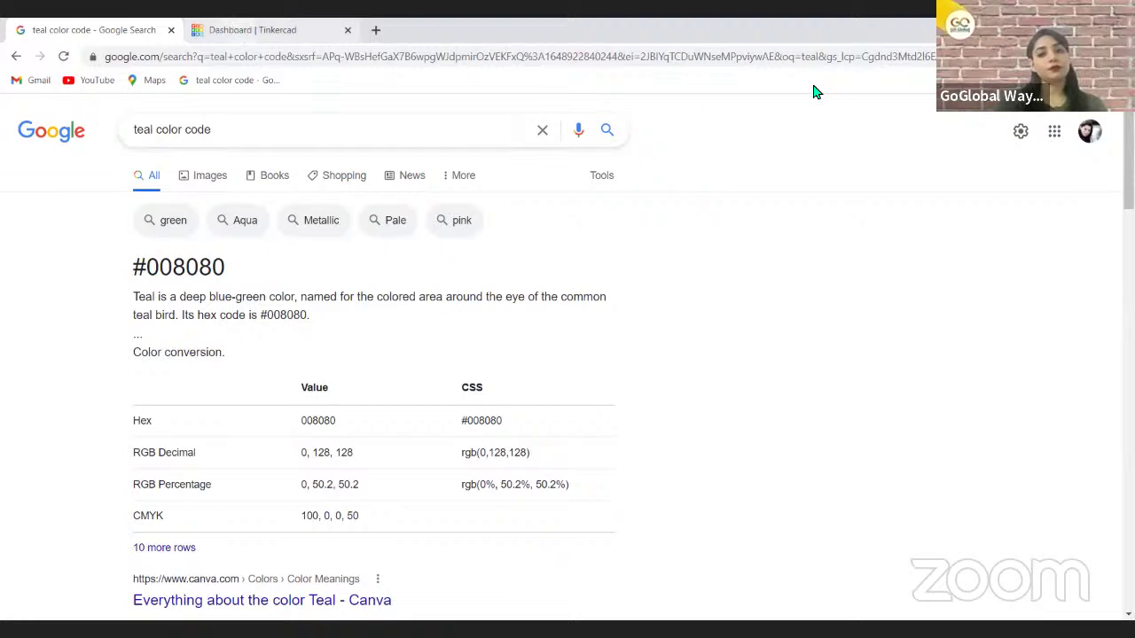
pyautogui.hotkey('ctrl', 'Tab')
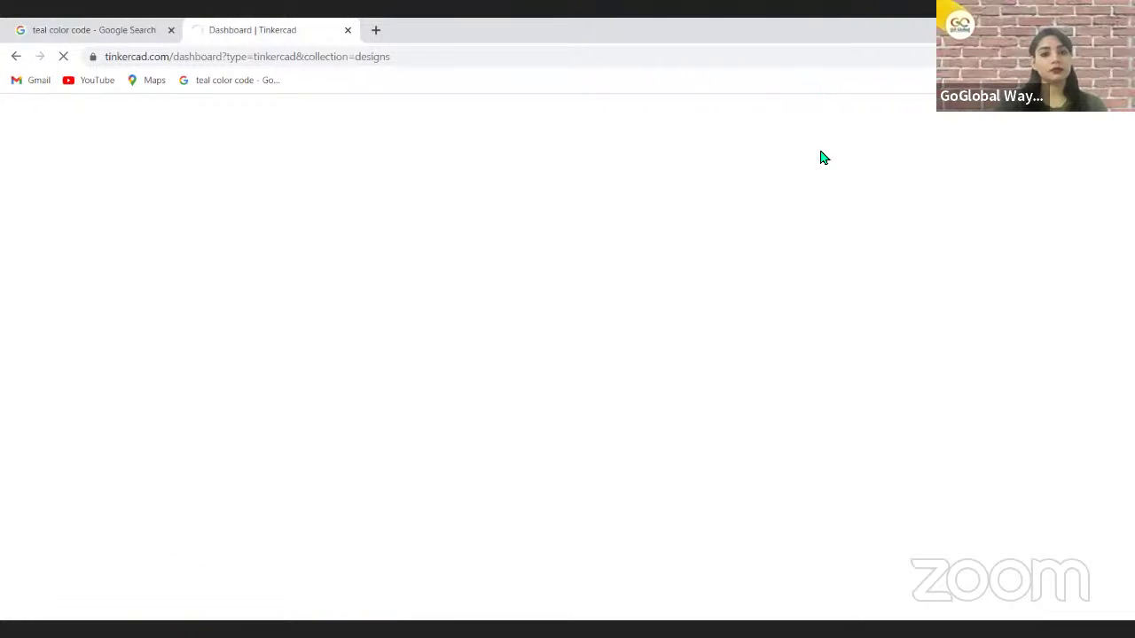
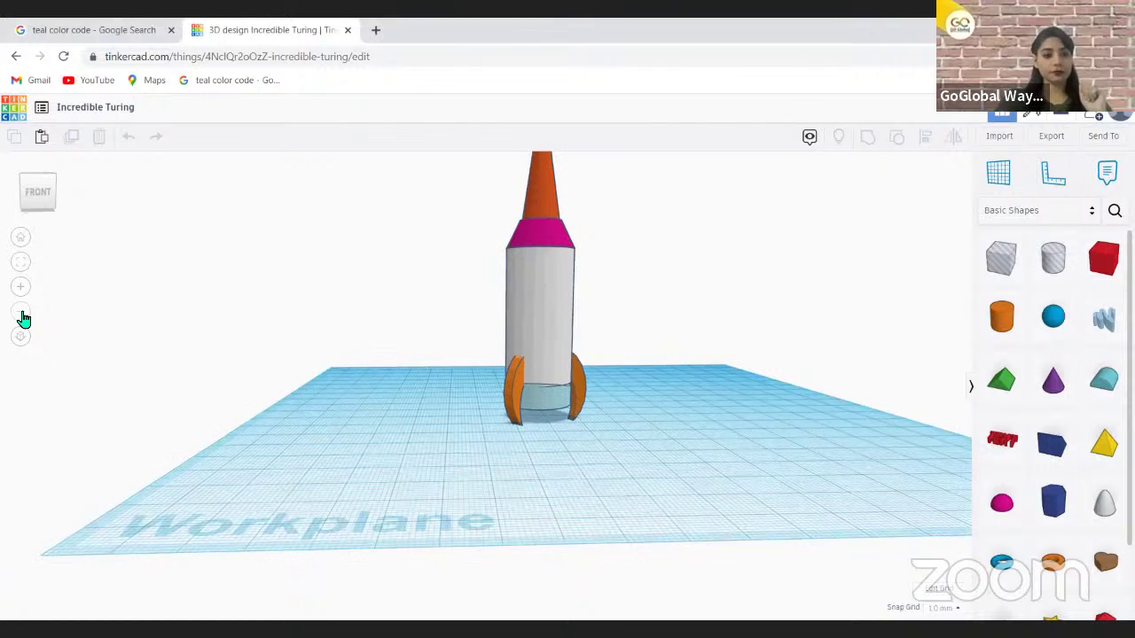
# Examine the finished rocket in the Incredible Turing design from the front, as a whole and close up, tracing its nose, body and base.
pyautogui.click(21, 316)
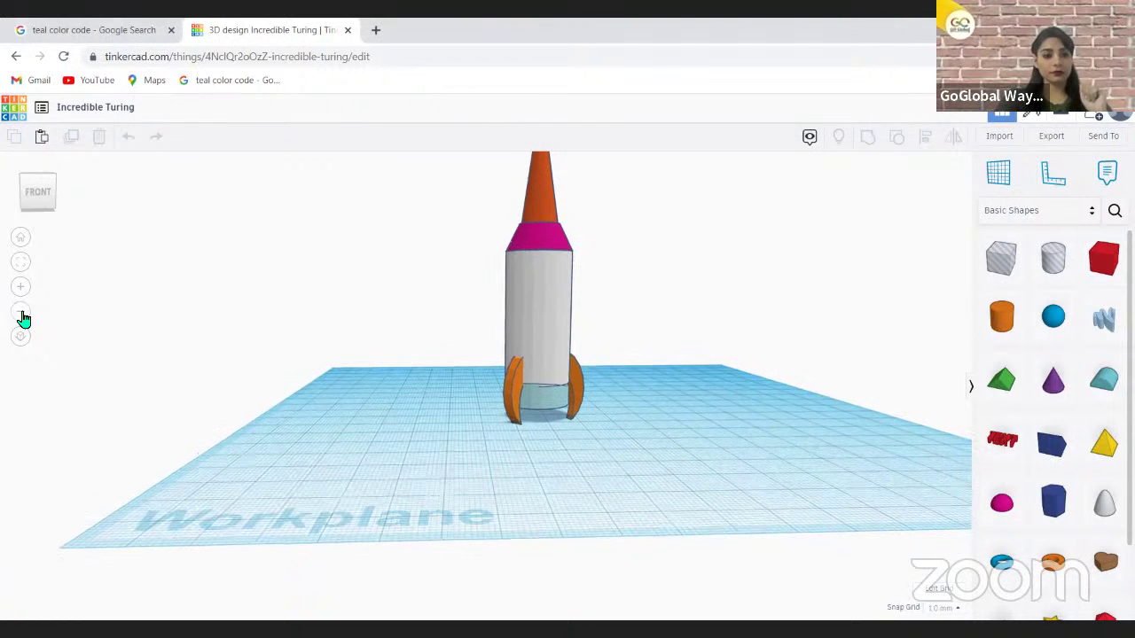
pyautogui.click(21, 316)
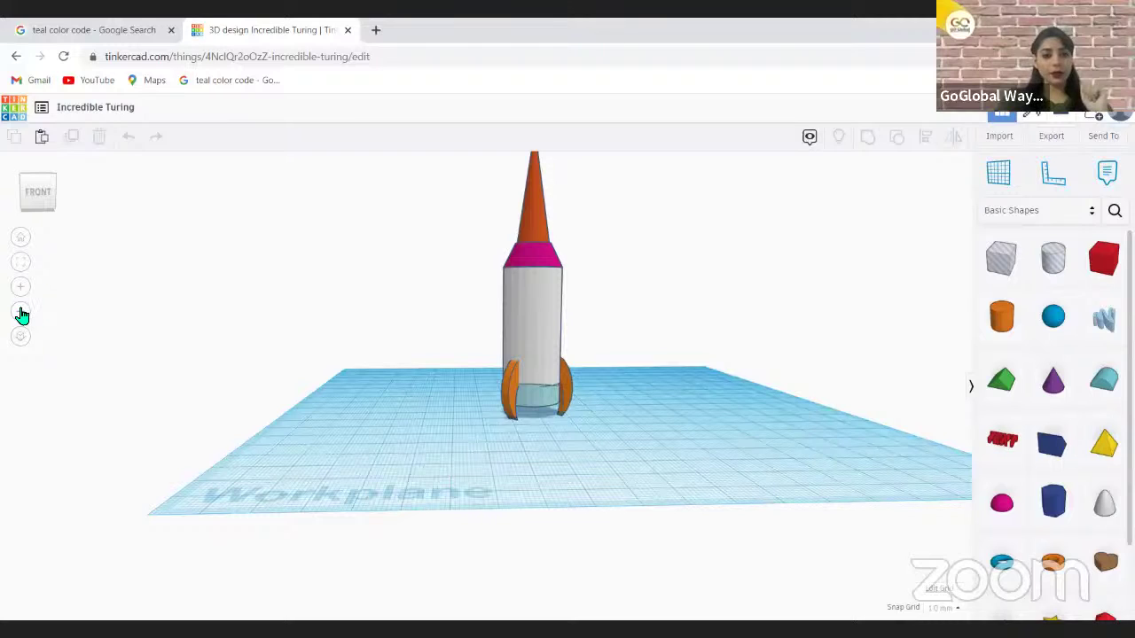
pyautogui.click(21, 314)
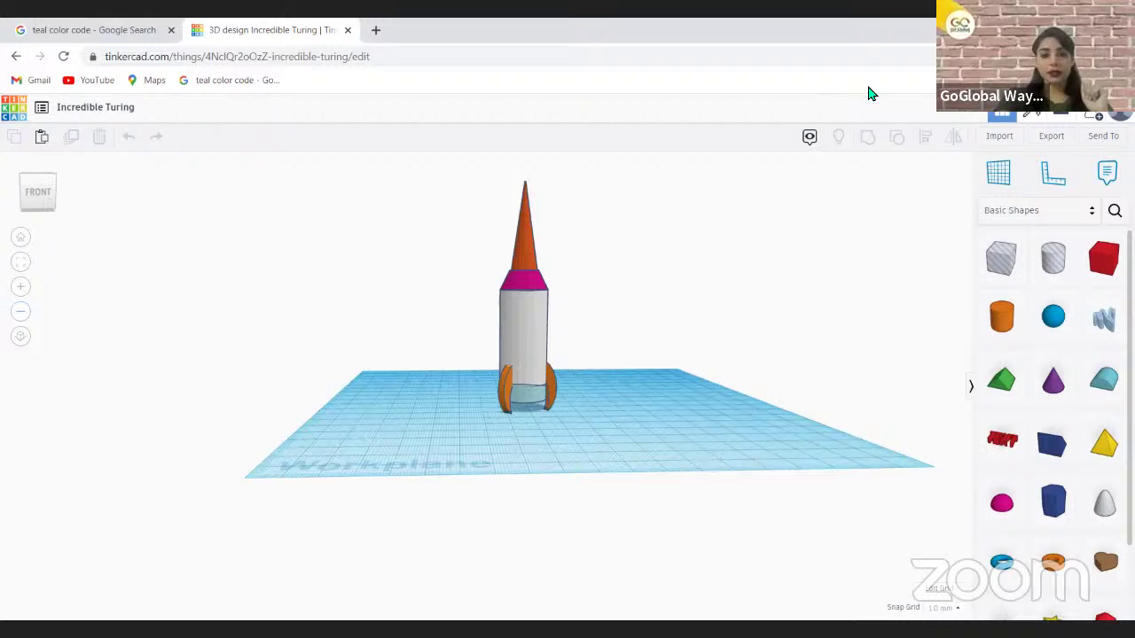
pyautogui.moveTo(526, 179)
pyautogui.mouseDown()
pyautogui.moveTo(568, 256)
pyautogui.moveTo(565, 298)
pyautogui.moveTo(532, 318)
pyautogui.moveTo(545, 377)
pyautogui.moveTo(529, 381)
pyautogui.moveTo(525, 404)
pyautogui.moveTo(509, 392)
pyautogui.moveTo(518, 387)
pyautogui.mouseUp()
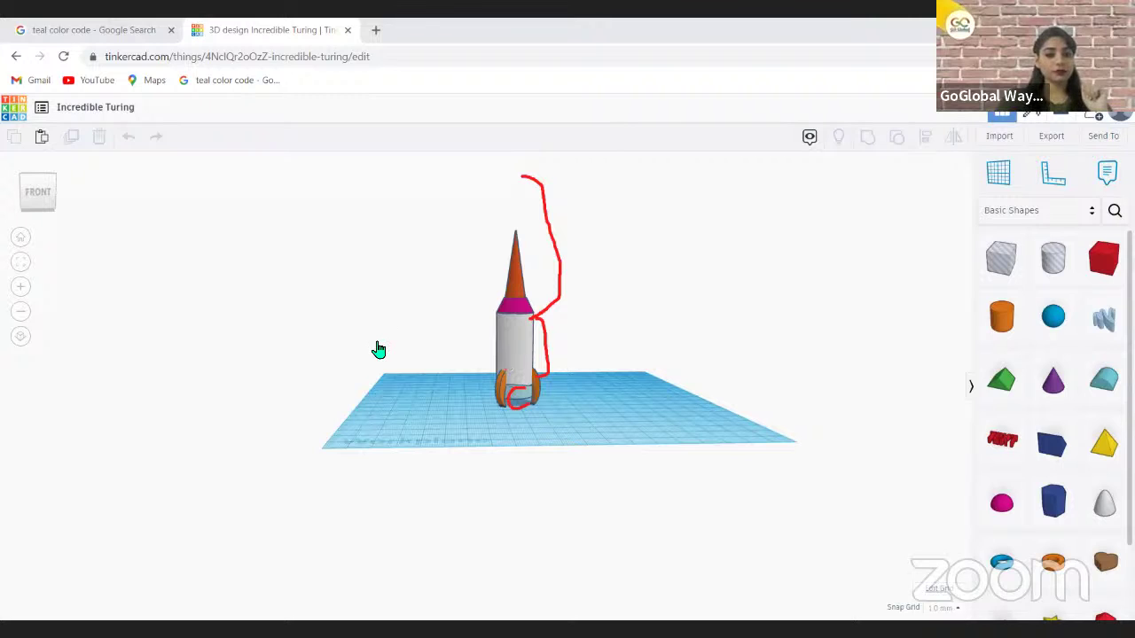
pyautogui.click(22, 292)
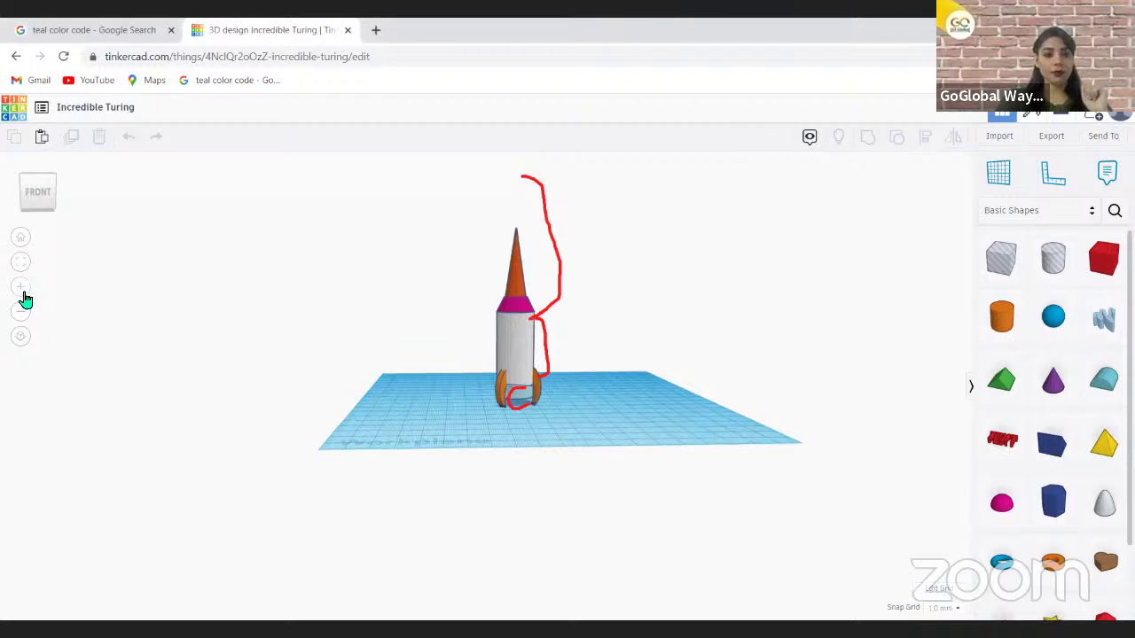
pyautogui.click(23, 294)
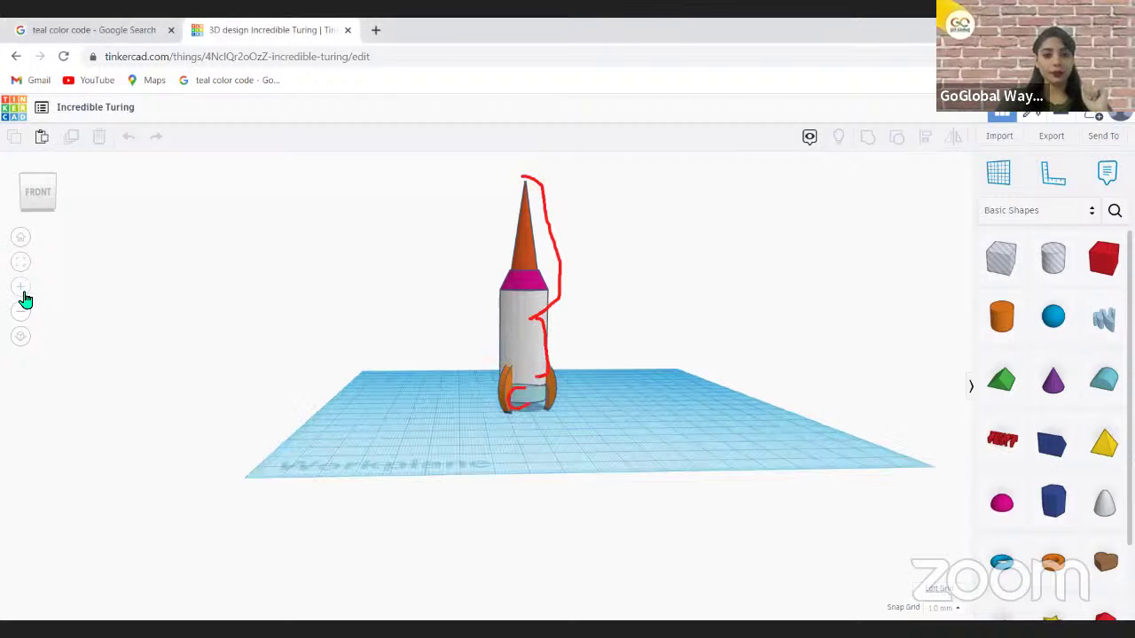
pyautogui.click(23, 293)
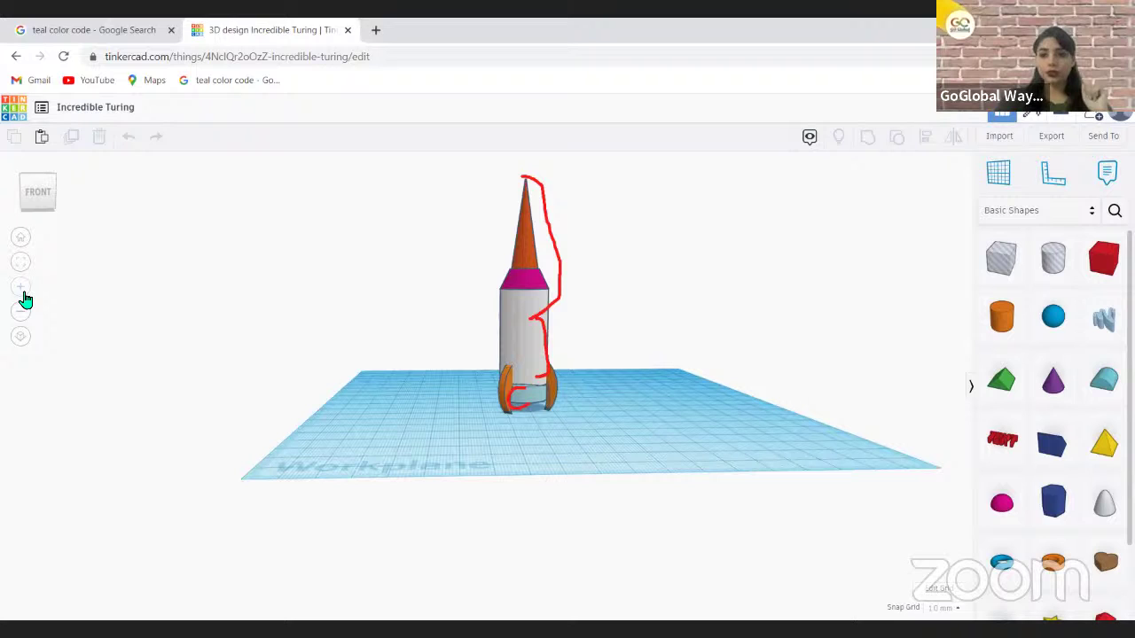
pyautogui.click(23, 293)
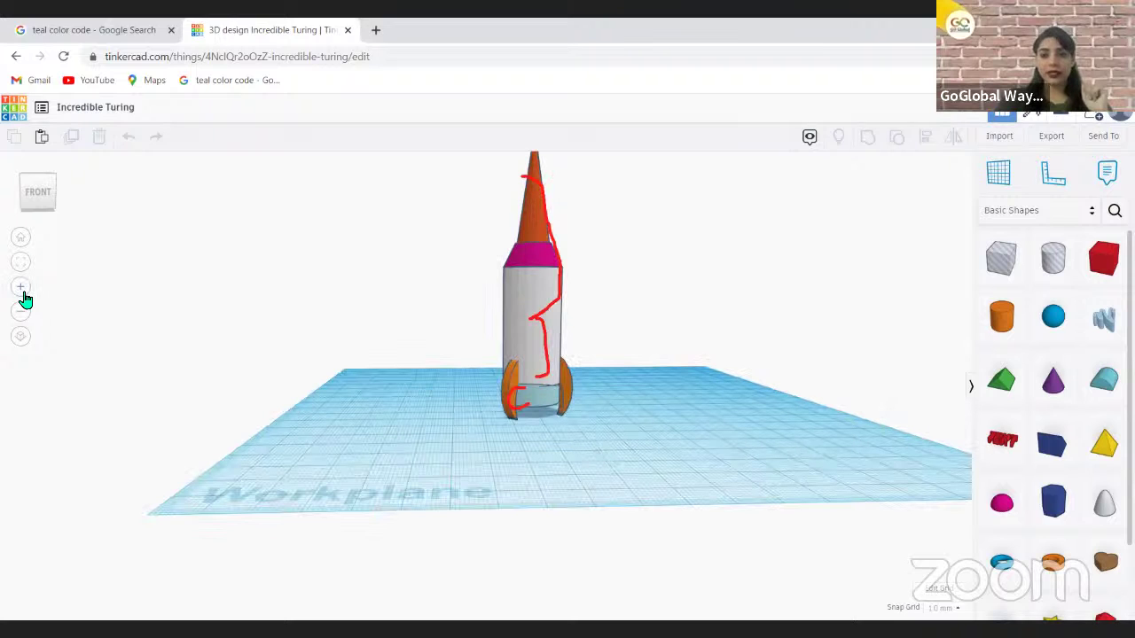
pyautogui.click(23, 294)
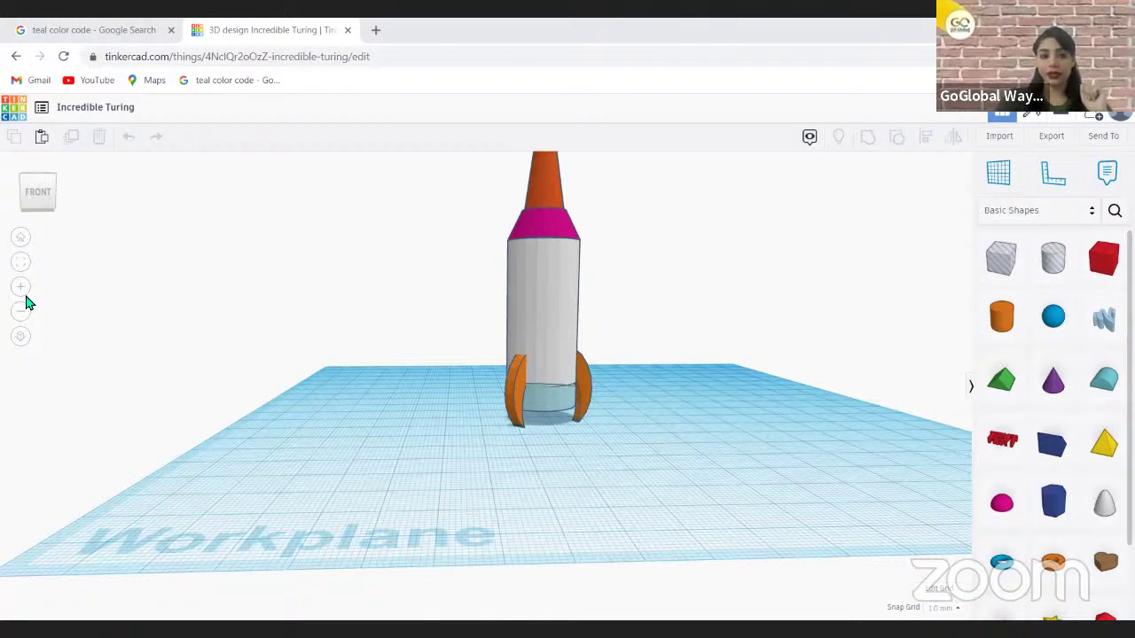
# Examine the rocket's fins and base from the front, from below and from a raised angle.
pyautogui.click(34, 190)
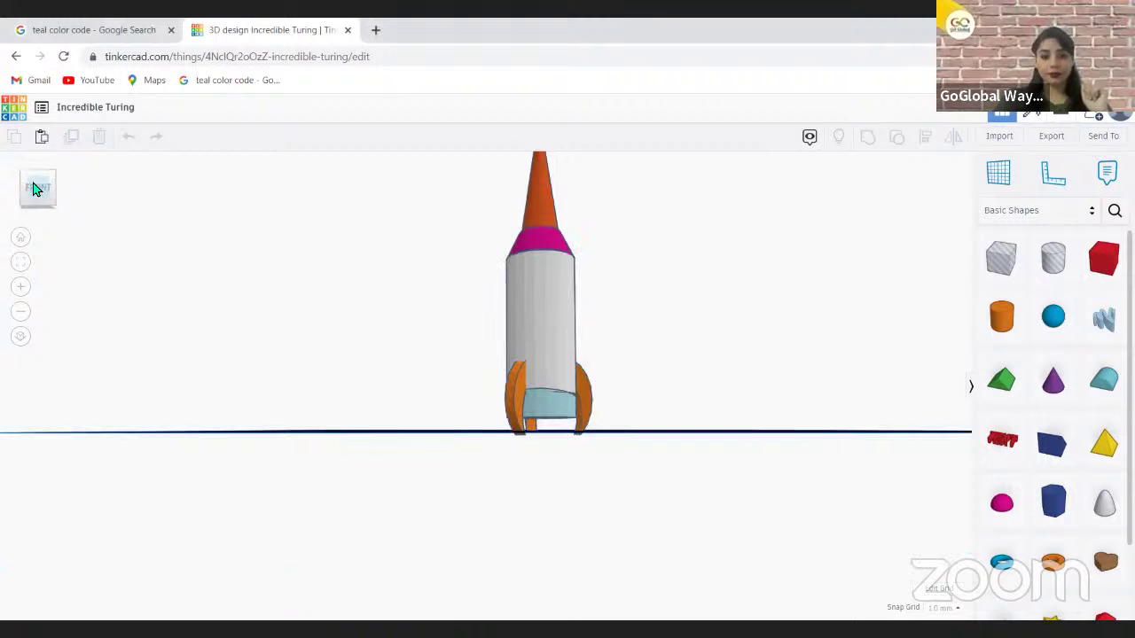
pyautogui.click(33, 189)
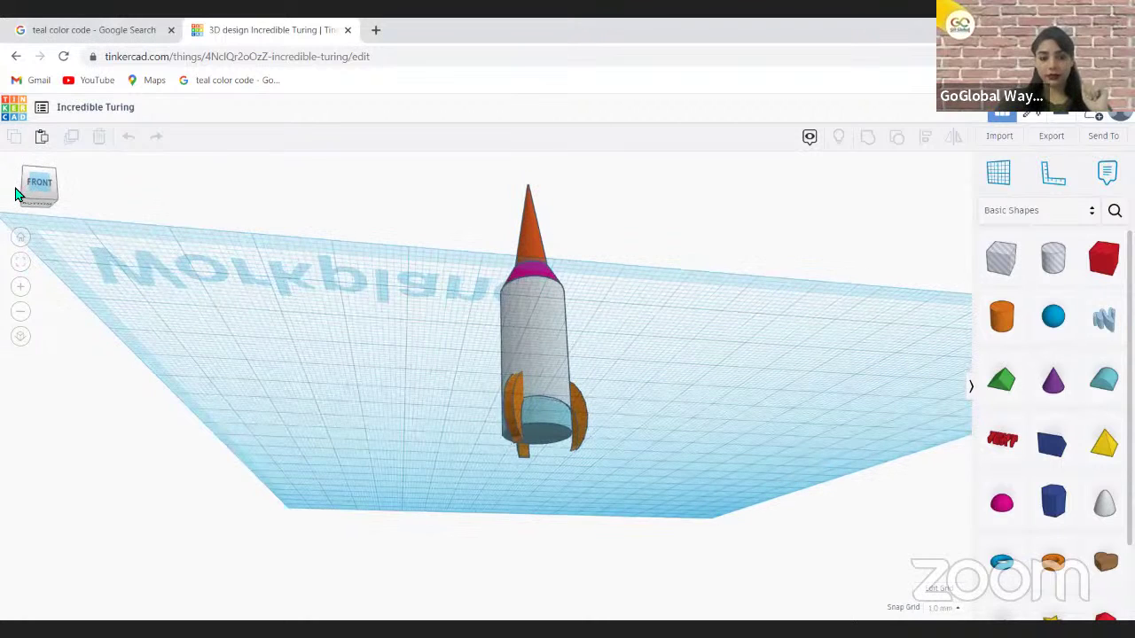
pyautogui.click(18, 194)
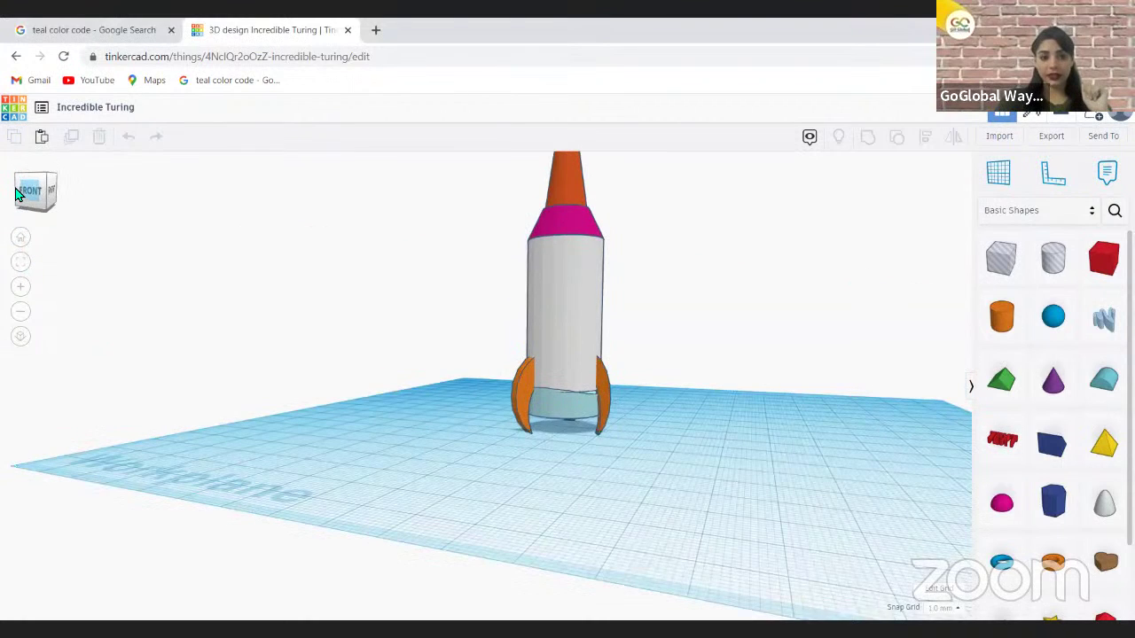
pyautogui.moveTo(476, 213); pyautogui.dragTo(368, 209, button='right')
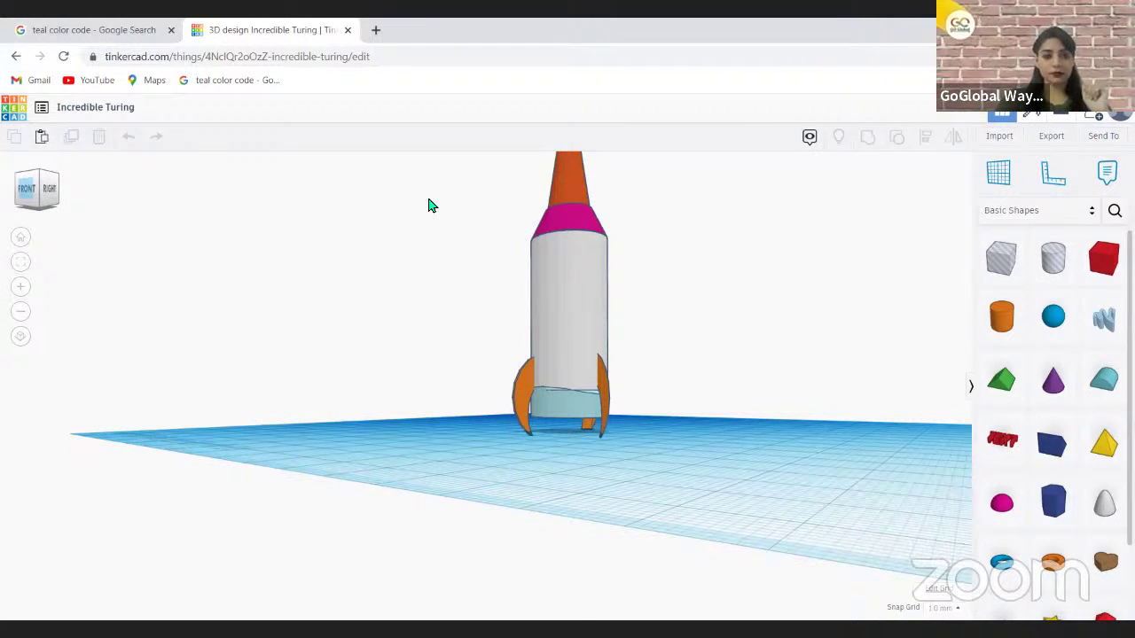
pyautogui.moveTo(26, 185); pyautogui.dragTo(36, 170)
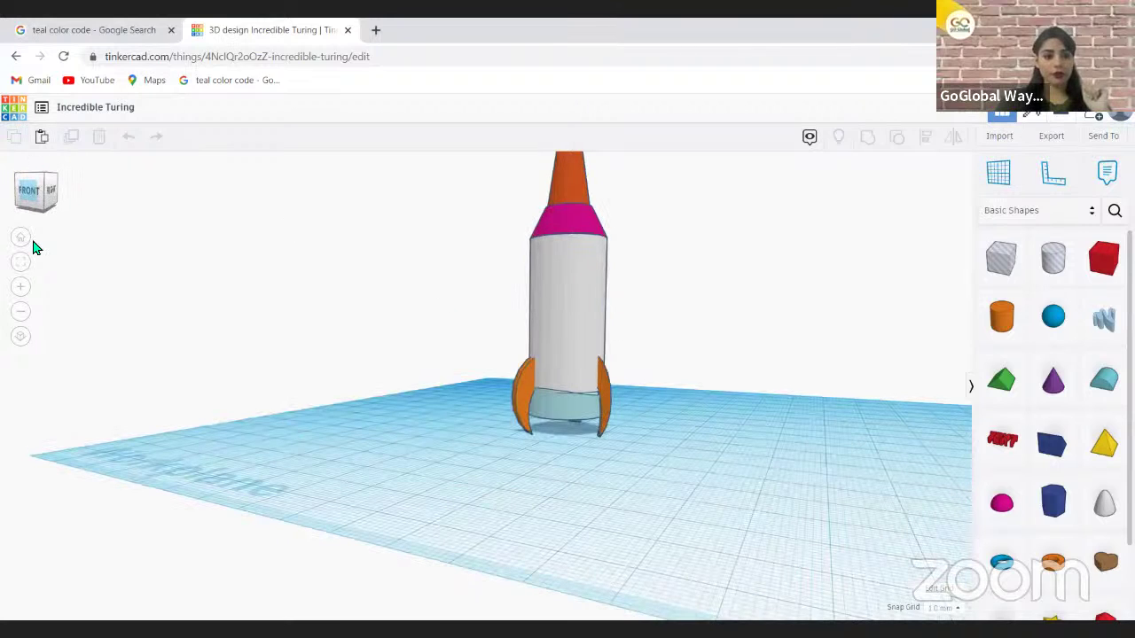
pyautogui.click(22, 315)
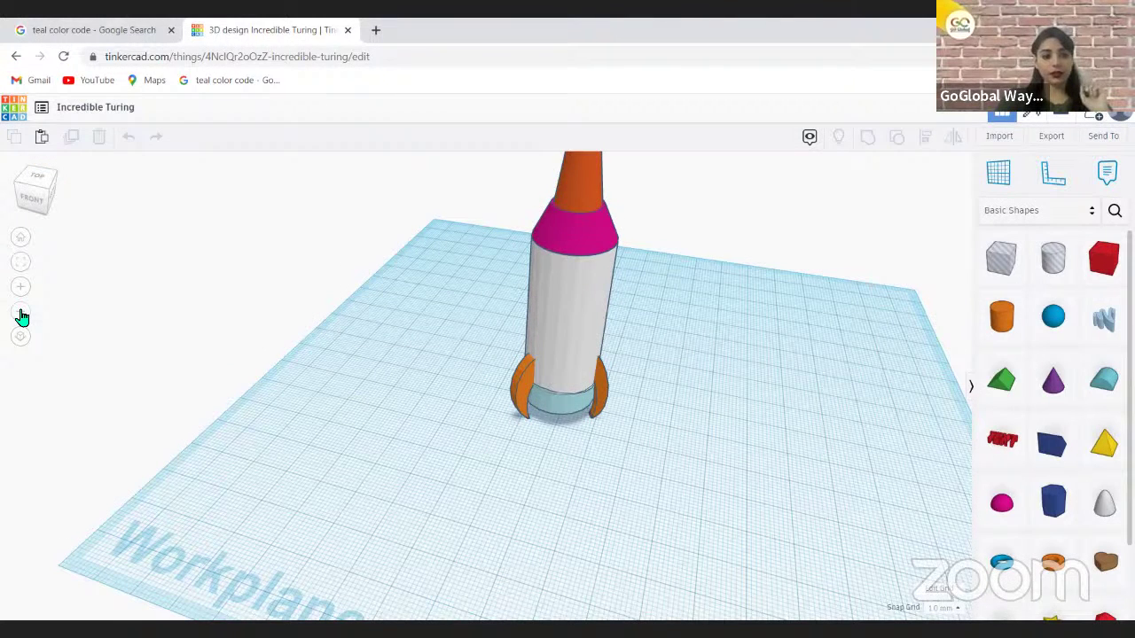
pyautogui.click(22, 317)
pyautogui.click(22, 317)
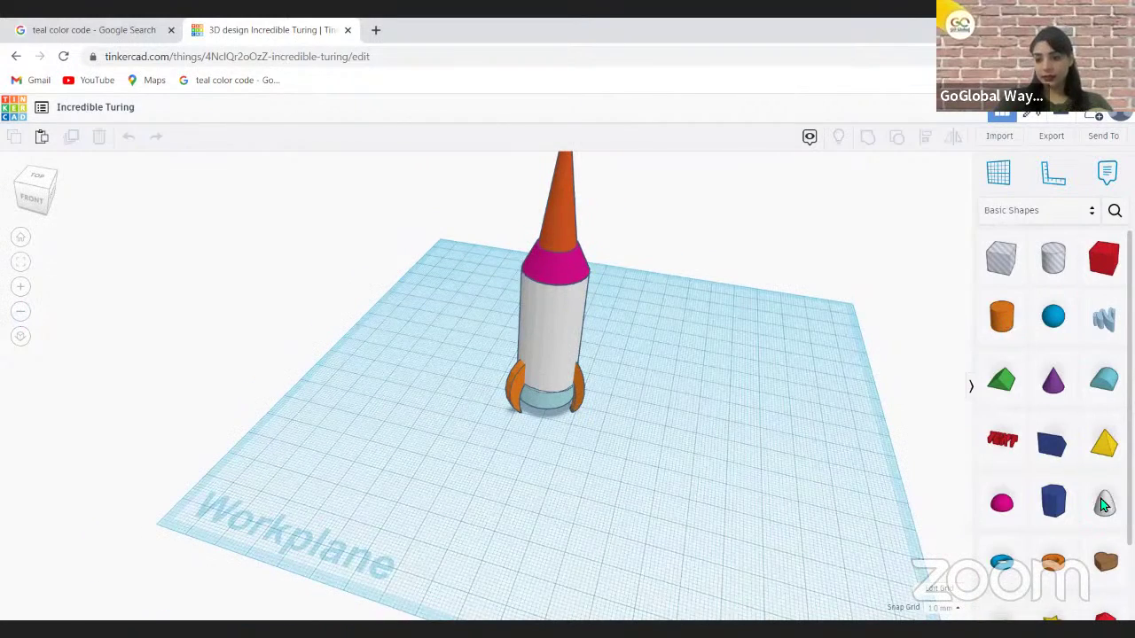
# Place a paraboloid on the workplane beside the rocket and resize its base to 11 mm by 17 mm.
pyautogui.click(720, 435)
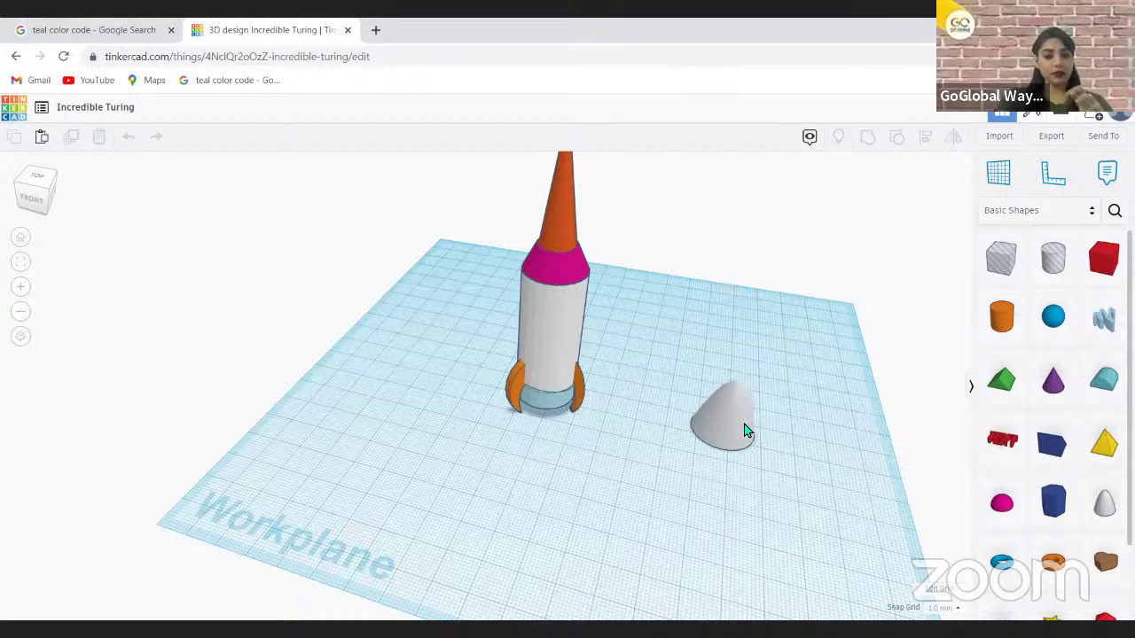
pyautogui.click(745, 431)
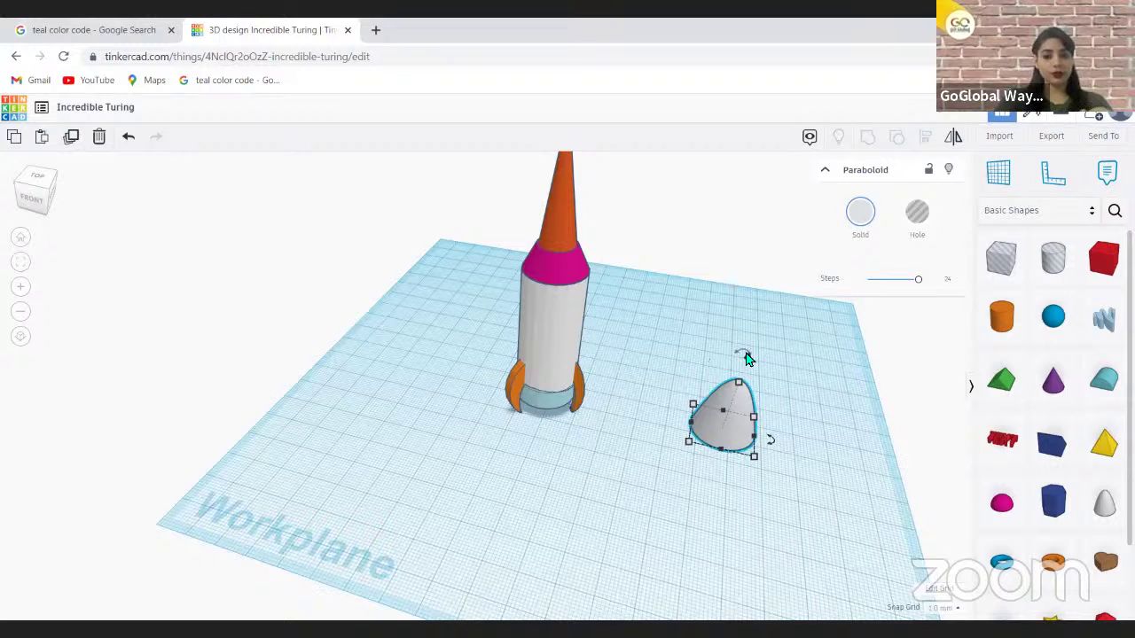
pyautogui.hotkey('ctrl', 'z')
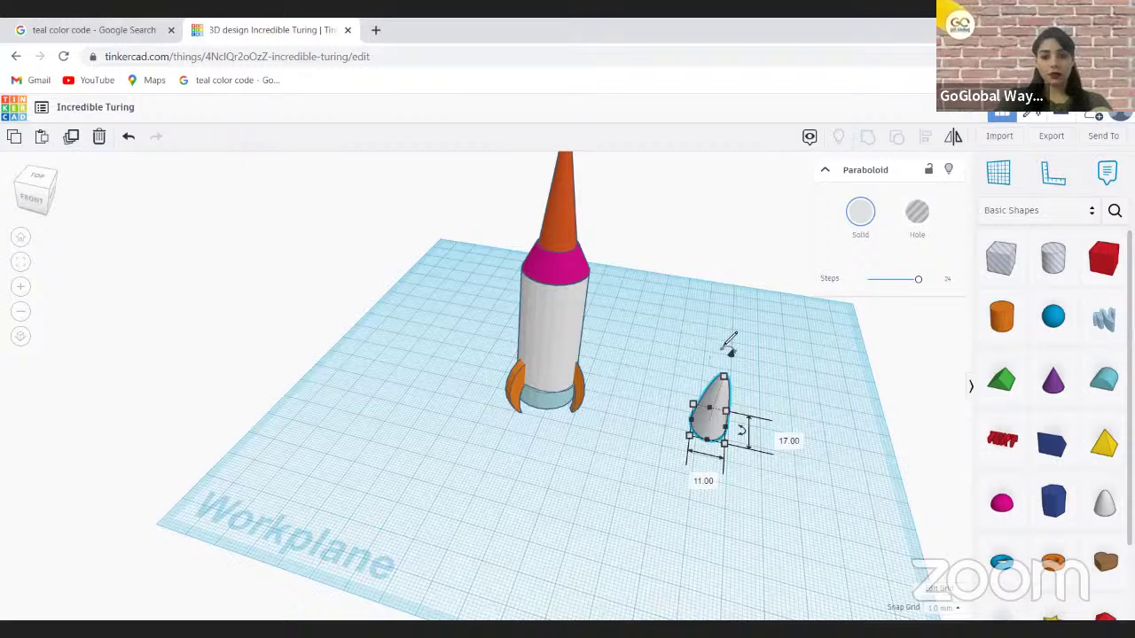
# Mark the paraboloid's rotation handles and the area below the rocket's base, and delete the paraboloid.
pyautogui.moveTo(728, 341)
pyautogui.mouseDown()
pyautogui.moveTo(741, 346)
pyautogui.moveTo(729, 352)
pyautogui.mouseUp()
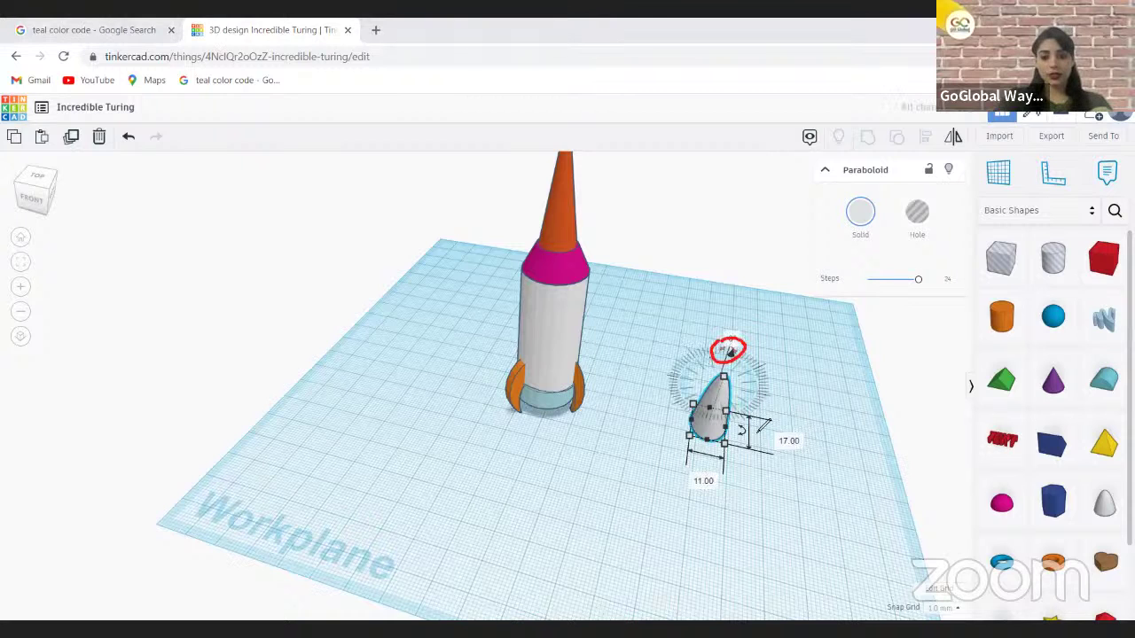
pyautogui.moveTo(745, 417); pyautogui.dragTo(754, 422)
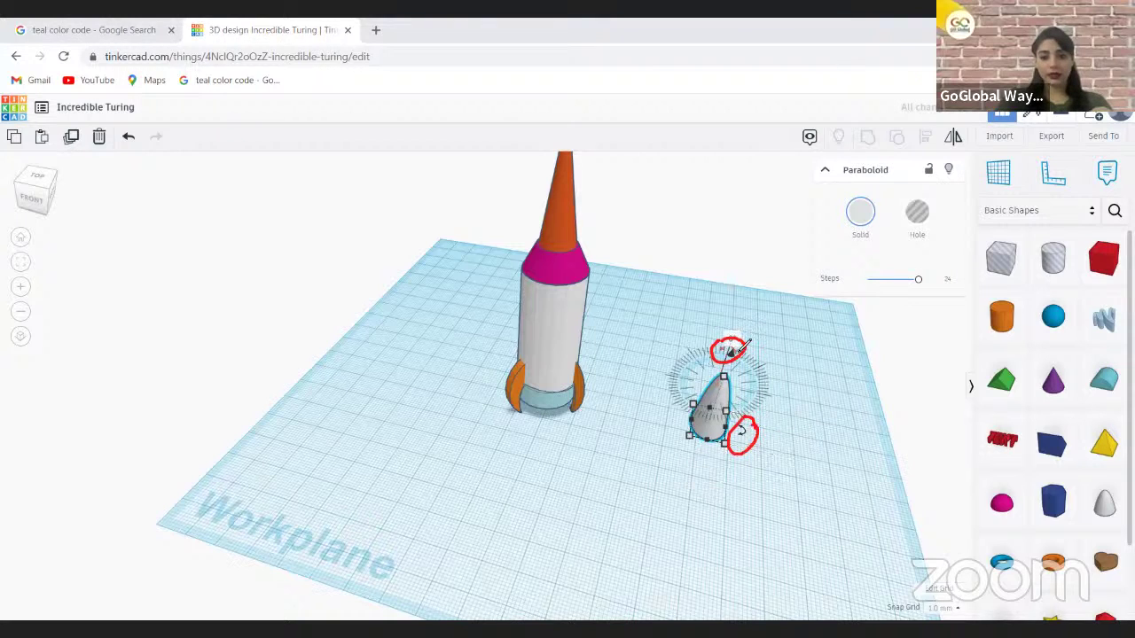
pyautogui.moveTo(734, 325)
pyautogui.mouseDown()
pyautogui.moveTo(725, 353)
pyautogui.moveTo(752, 330)
pyautogui.mouseUp()
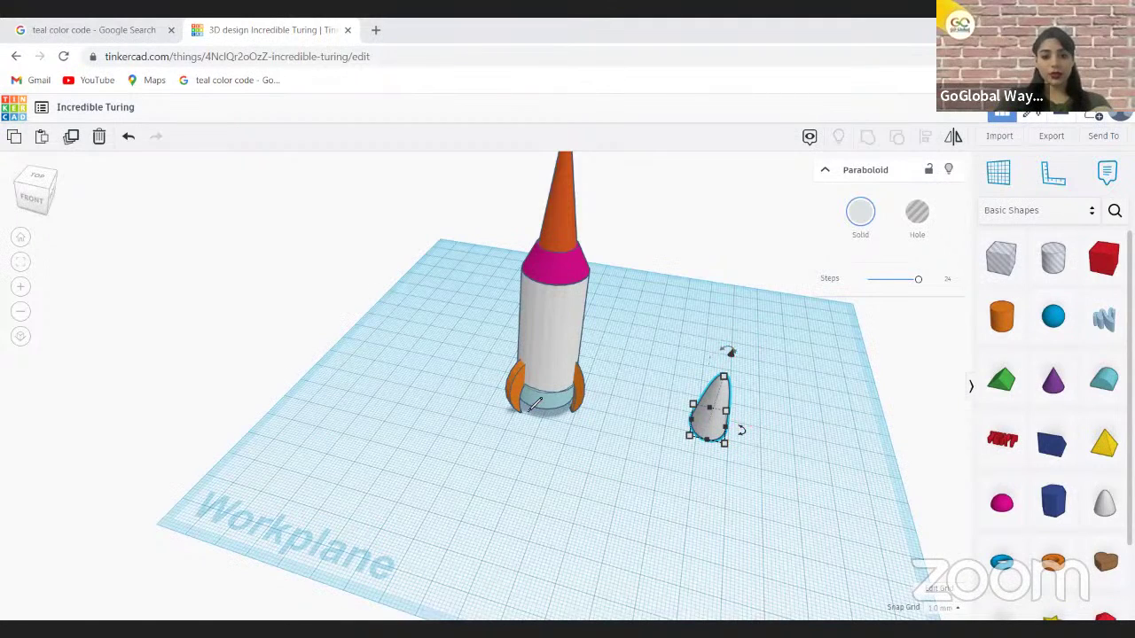
pyautogui.moveTo(528, 410)
pyautogui.mouseDown()
pyautogui.moveTo(530, 435)
pyautogui.moveTo(543, 408)
pyautogui.moveTo(558, 457)
pyautogui.moveTo(568, 402)
pyautogui.mouseUp()
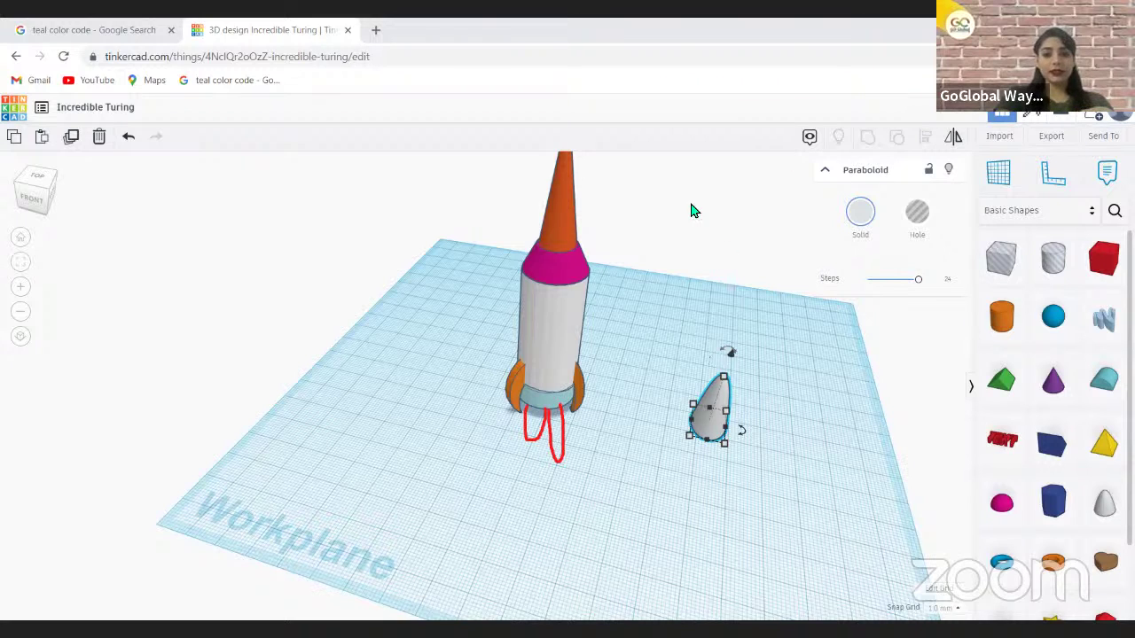
pyautogui.click(98, 139)
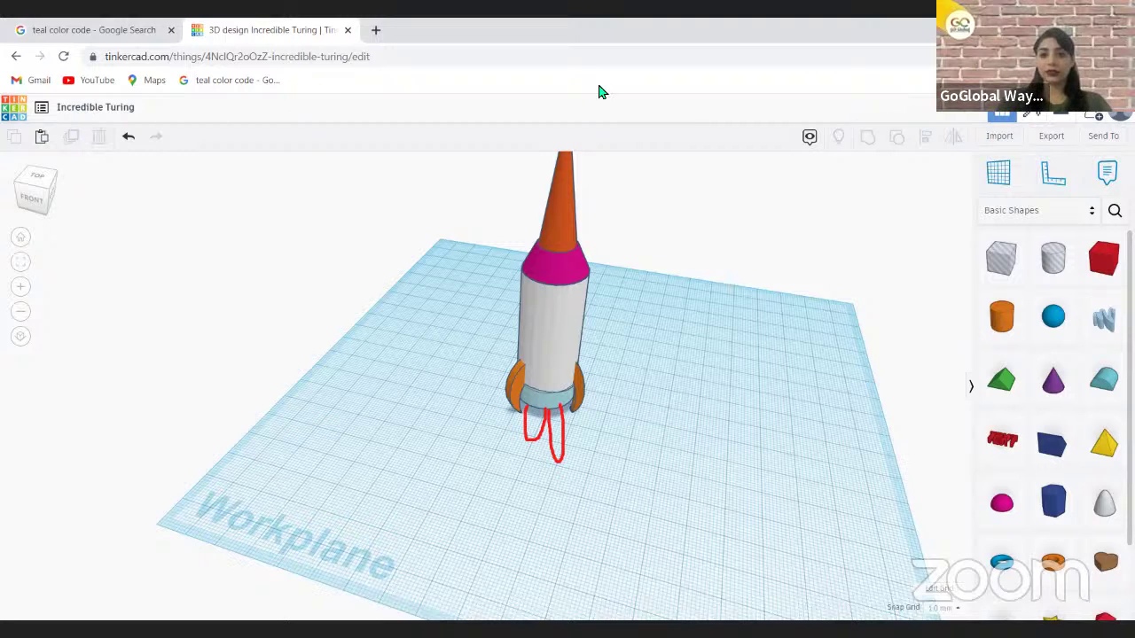
# Clear the markings and look at the whole rocket from a steep angle above.
pyautogui.click(685, 94)
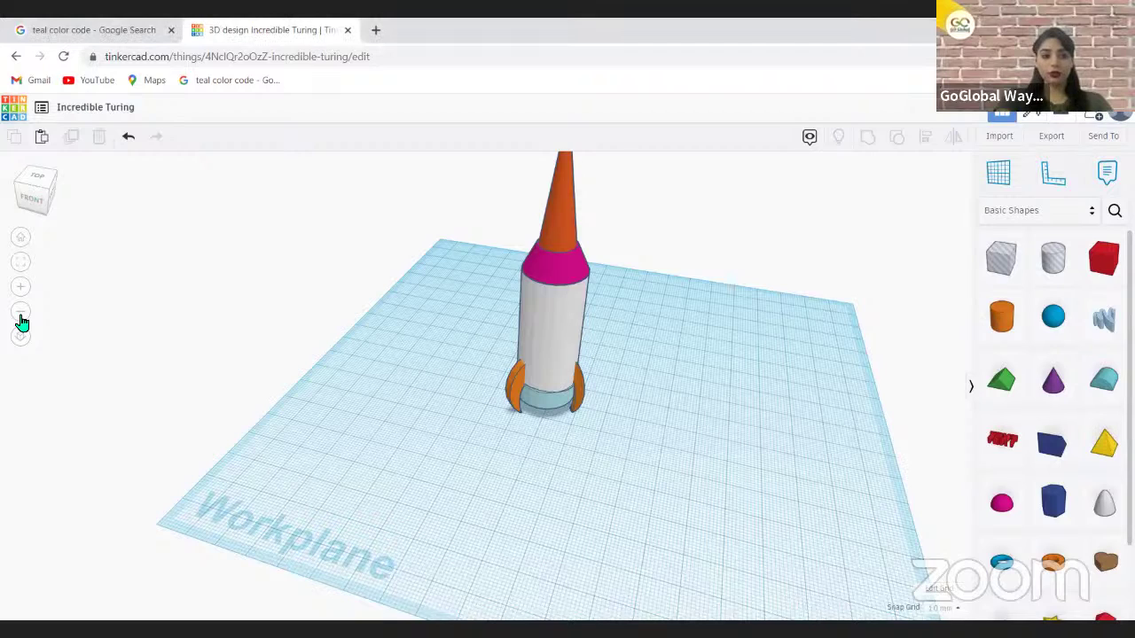
pyautogui.hotkey('ctrl', 'Up')
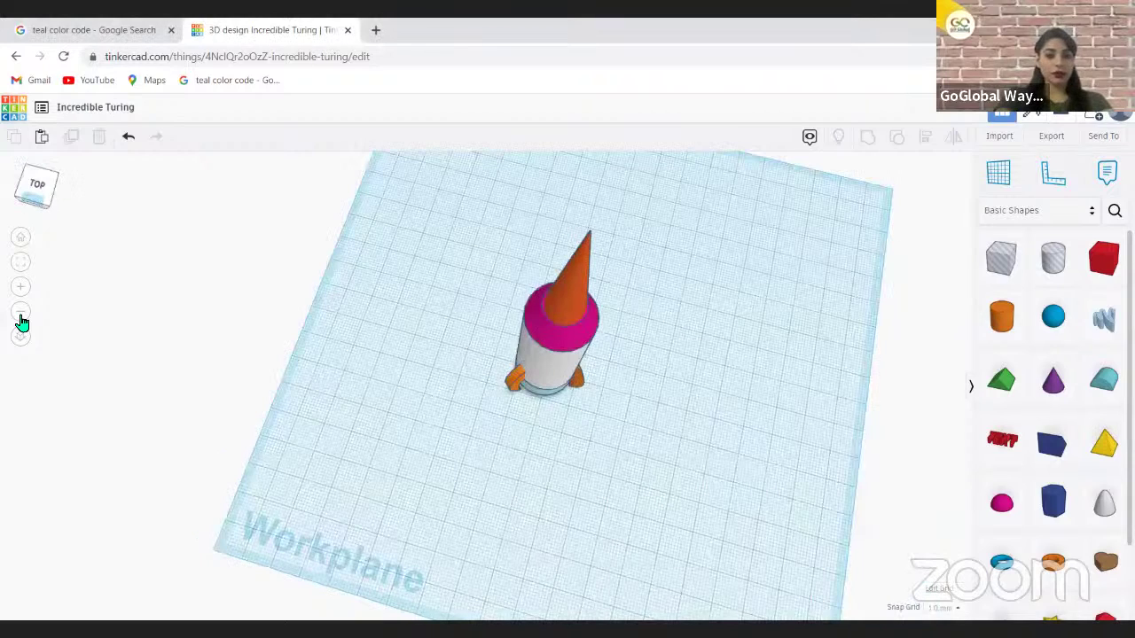
pyautogui.moveTo(30, 208); pyautogui.dragTo(32, 208)
pyautogui.click(31, 207)
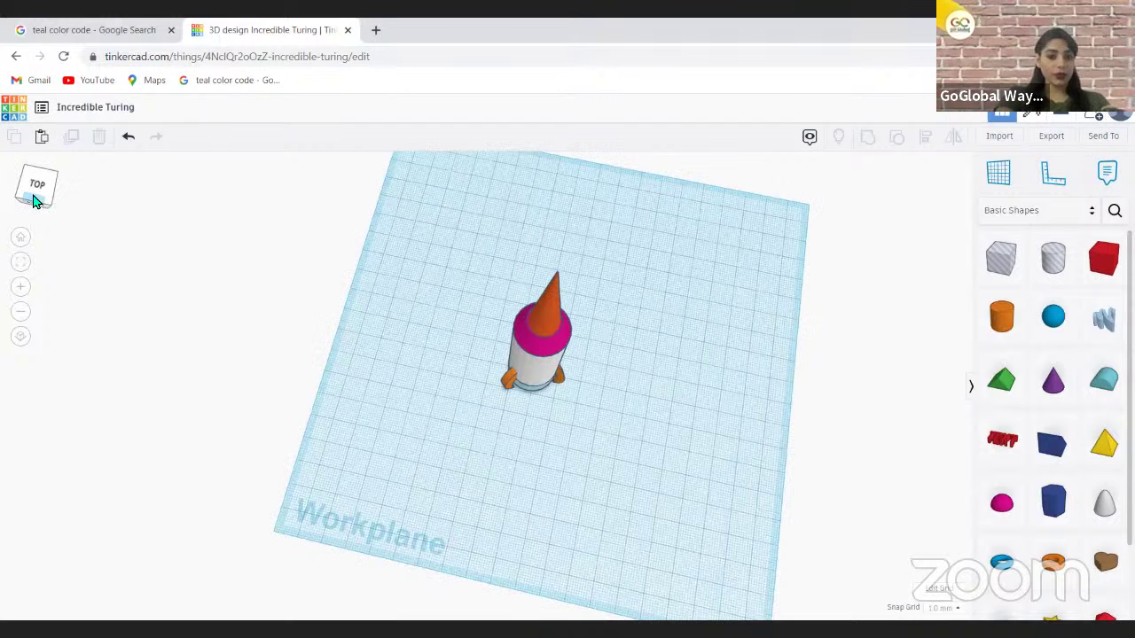
# View the rocket from a lower front angle, mark the Show all, Group and Ungroup commands, and inspect the orange nose cone's shape settings.
pyautogui.click(32, 202)
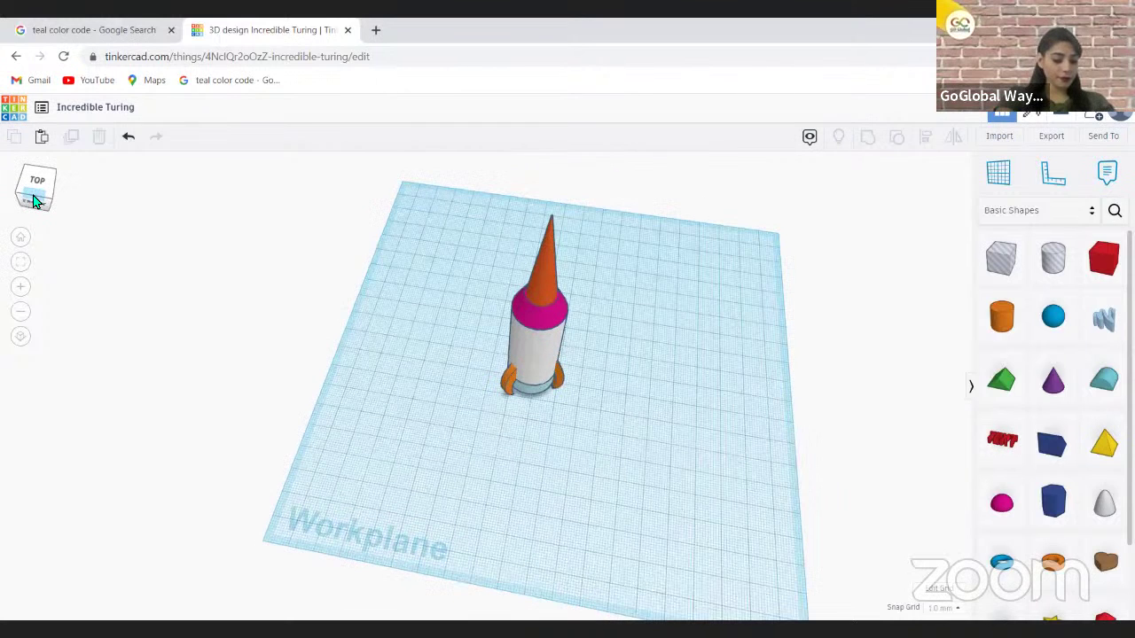
pyautogui.click(33, 201)
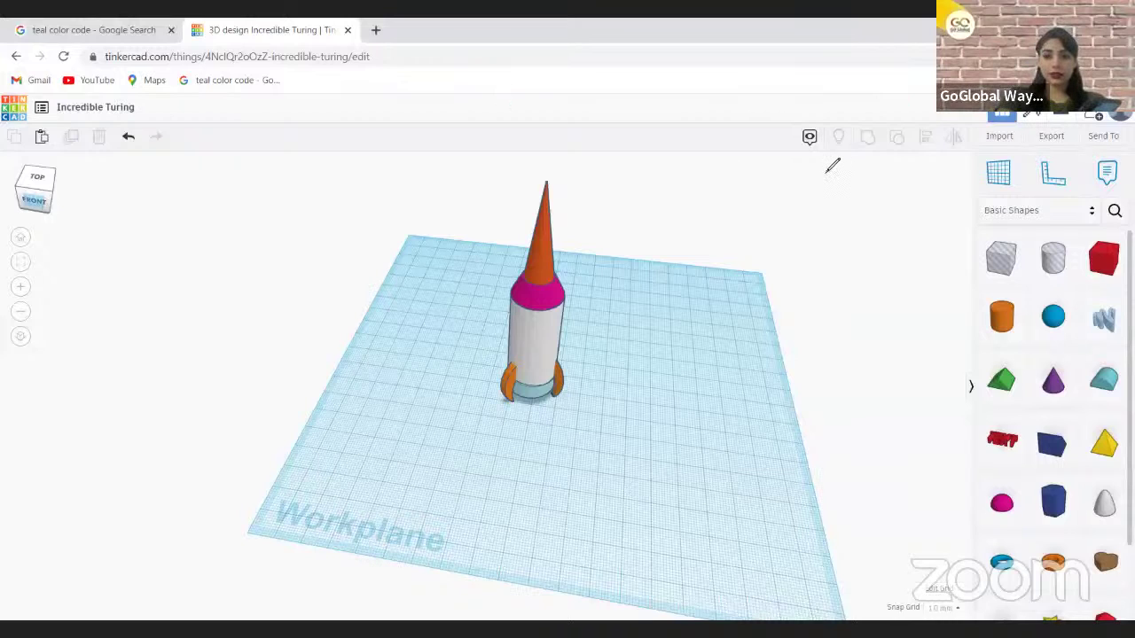
pyautogui.moveTo(831, 153); pyautogui.dragTo(903, 151)
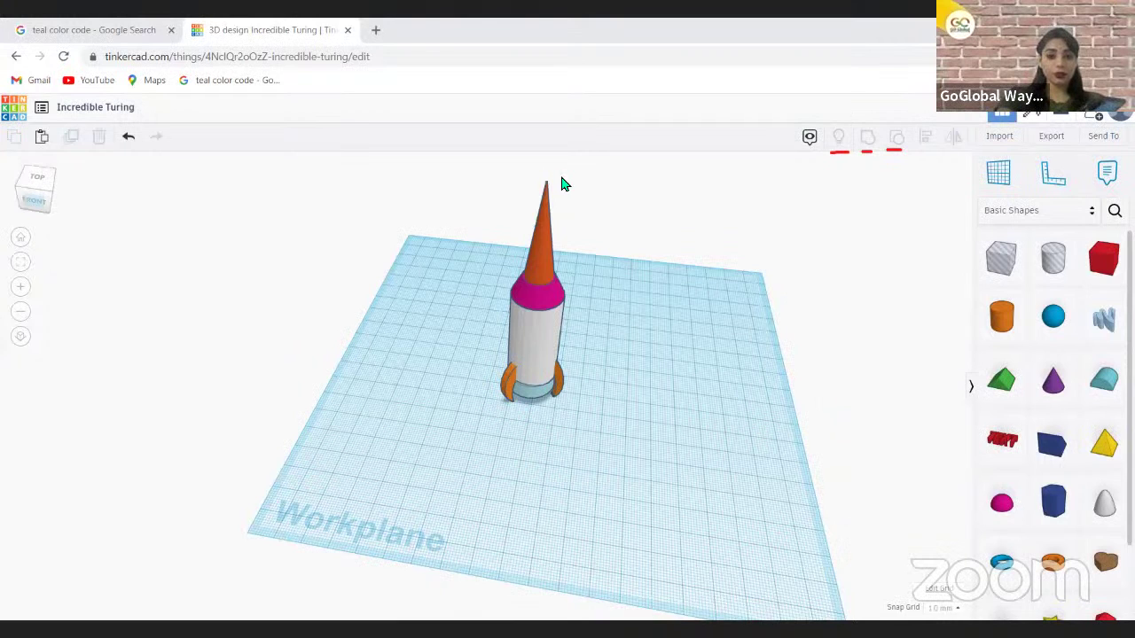
pyautogui.click(573, 266)
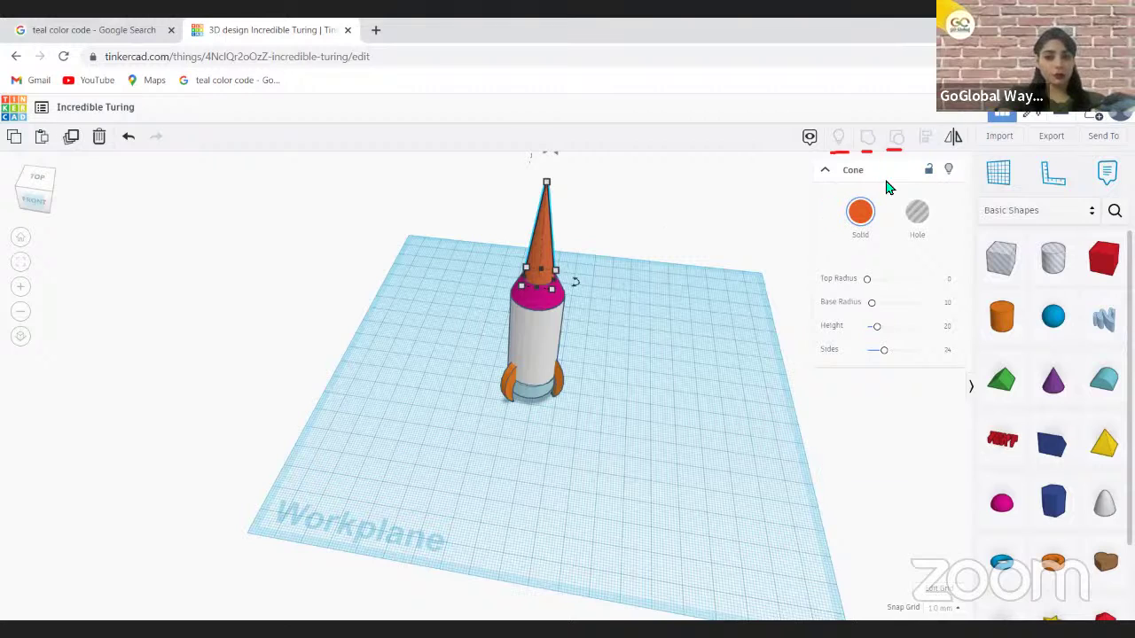
pyautogui.click(654, 344)
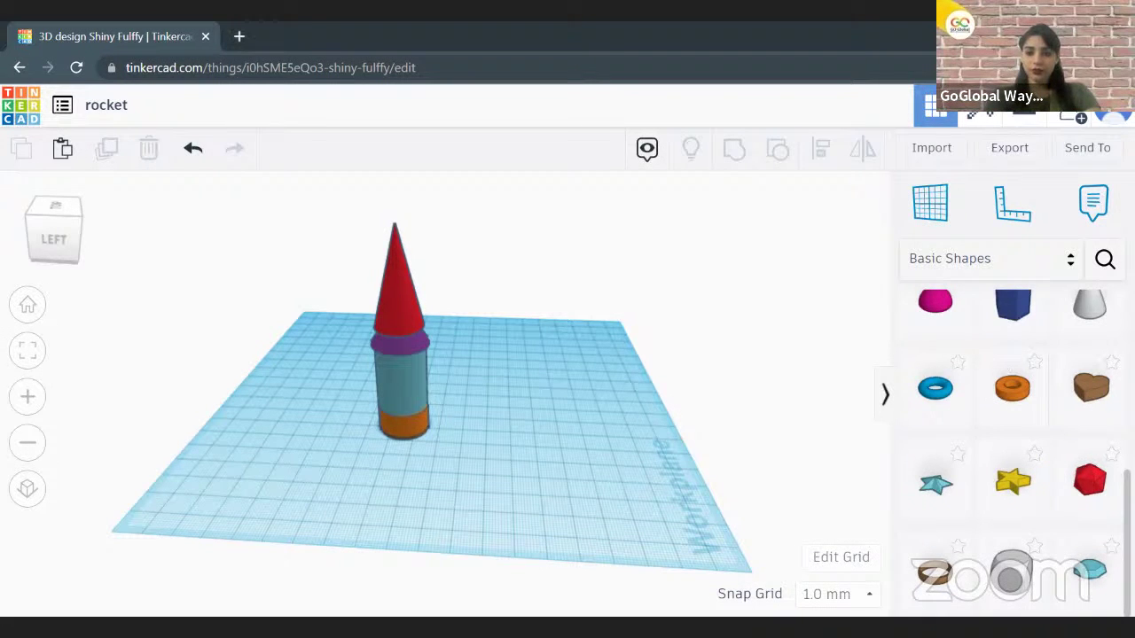
pyautogui.scroll(1, 989, 353)
pyautogui.scroll(3, 989, 353)
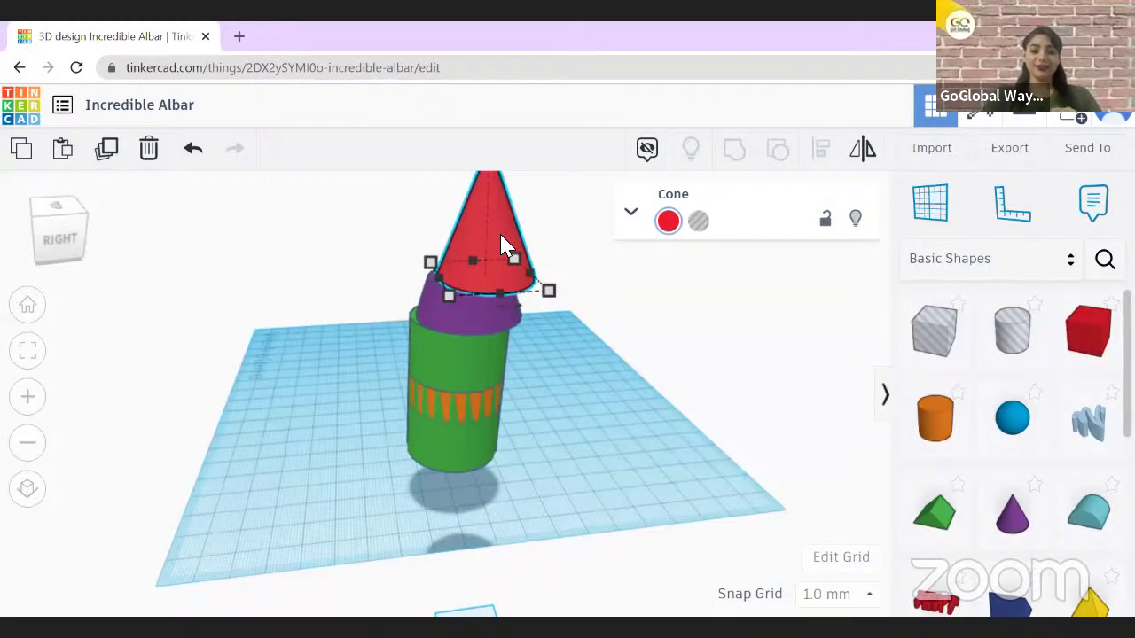
# Centre the purple cone section on the green body and seat the red nose cone centrally on top of it.
pyautogui.moveTo(499, 233); pyautogui.dragTo(464, 321)
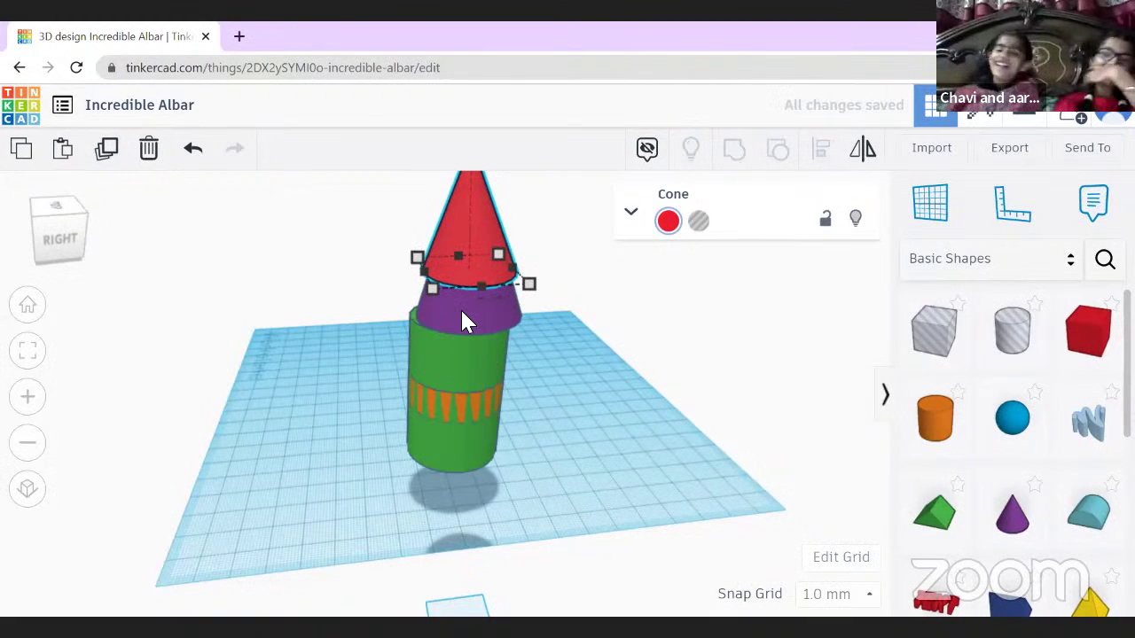
pyautogui.moveTo(456, 311); pyautogui.dragTo(453, 310)
pyautogui.moveTo(471, 221)
pyautogui.mouseDown()
pyautogui.moveTo(460, 239)
pyautogui.moveTo(474, 233)
pyautogui.mouseUp()
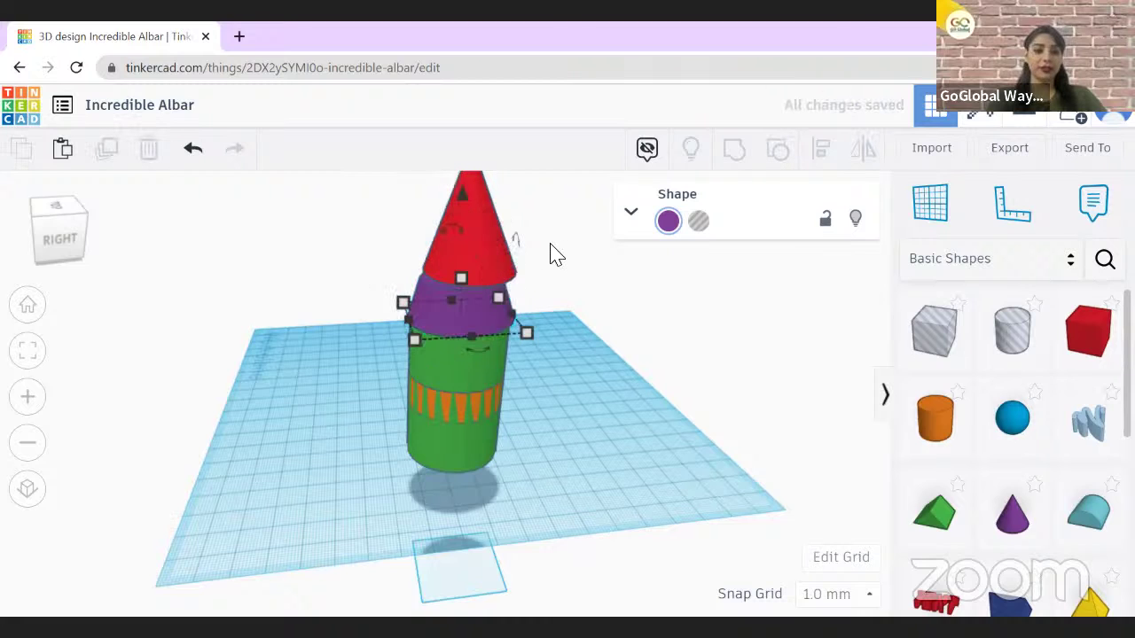
pyautogui.click(468, 231)
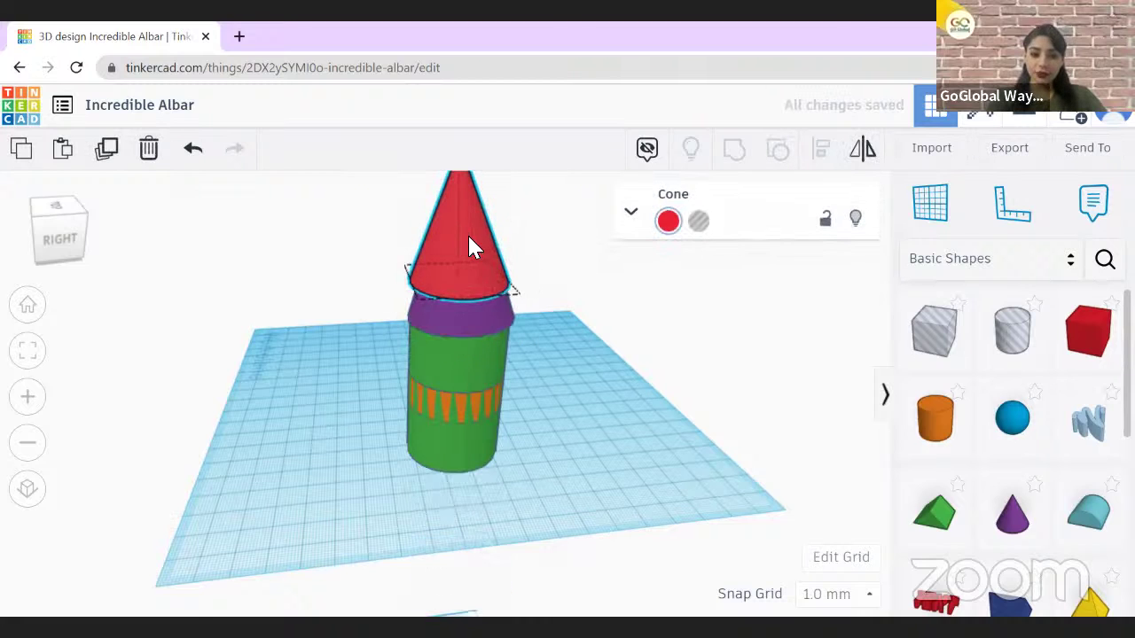
pyautogui.click(612, 348)
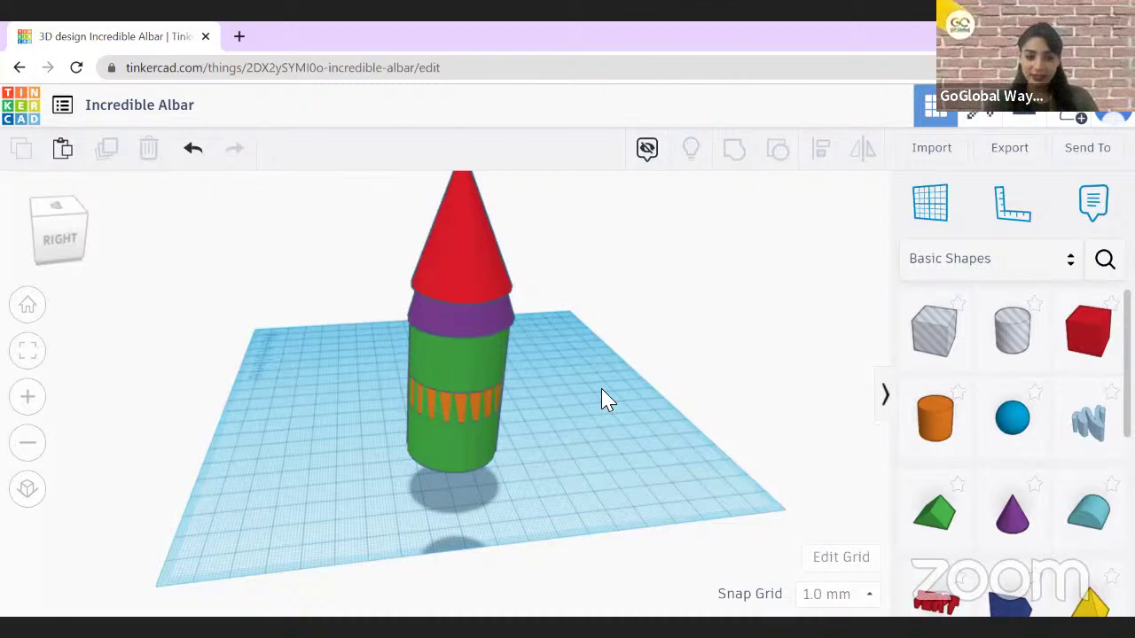
# Align the orange cylinder with the green body and lower it to the body's bottom end.
pyautogui.click(445, 410)
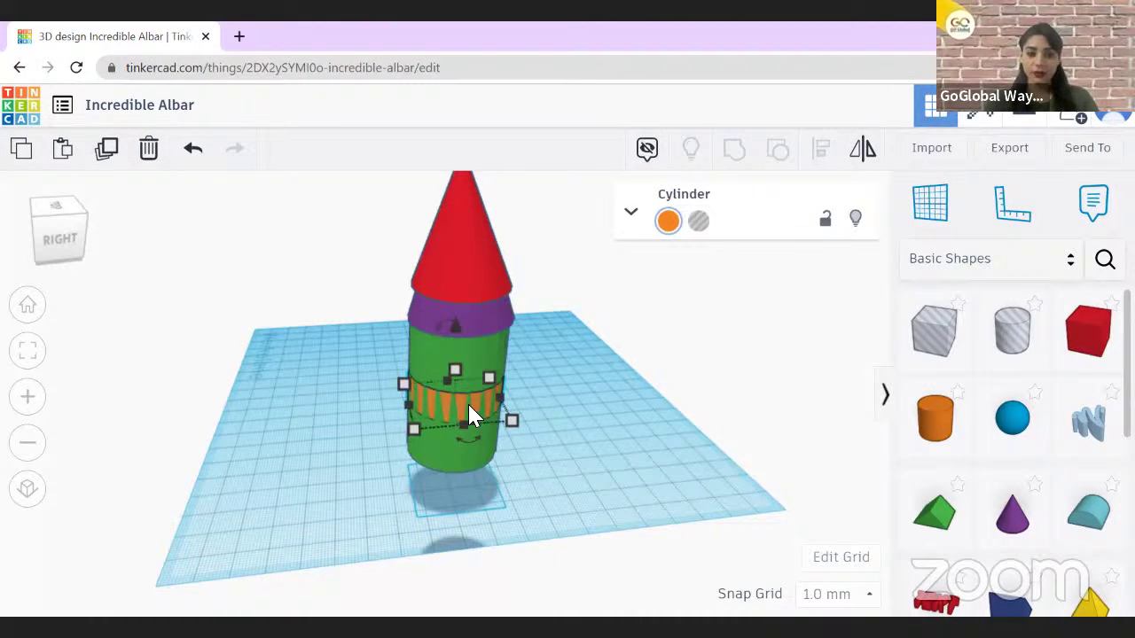
pyautogui.moveTo(466, 410)
pyautogui.mouseDown()
pyautogui.moveTo(468, 447)
pyautogui.moveTo(469, 399)
pyautogui.mouseUp()
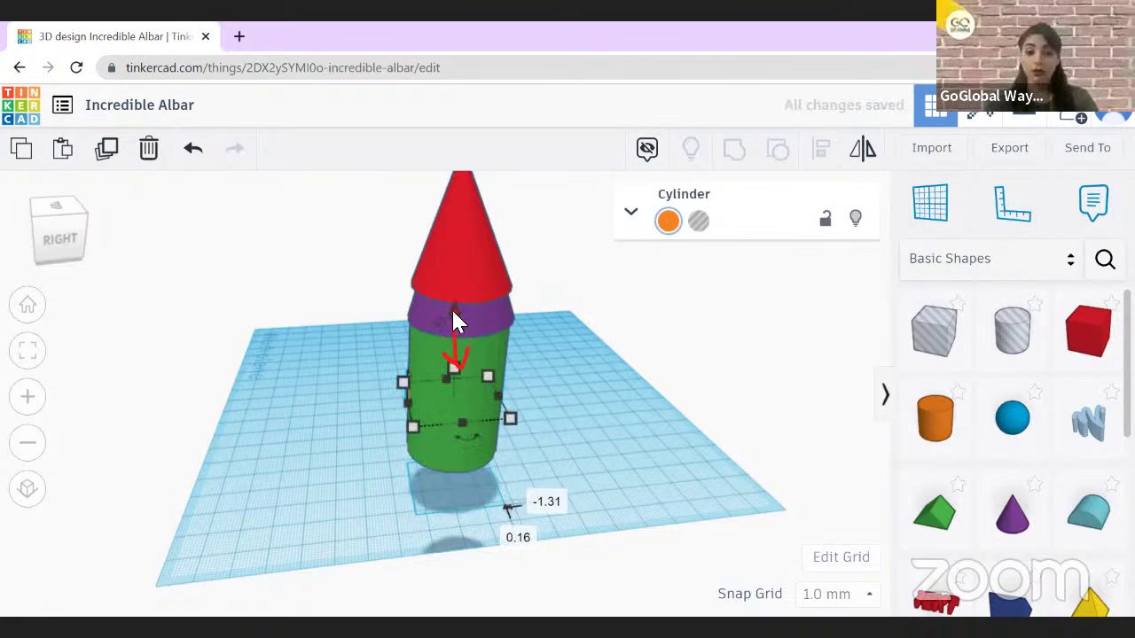
pyautogui.moveTo(452, 315); pyautogui.dragTo(443, 398)
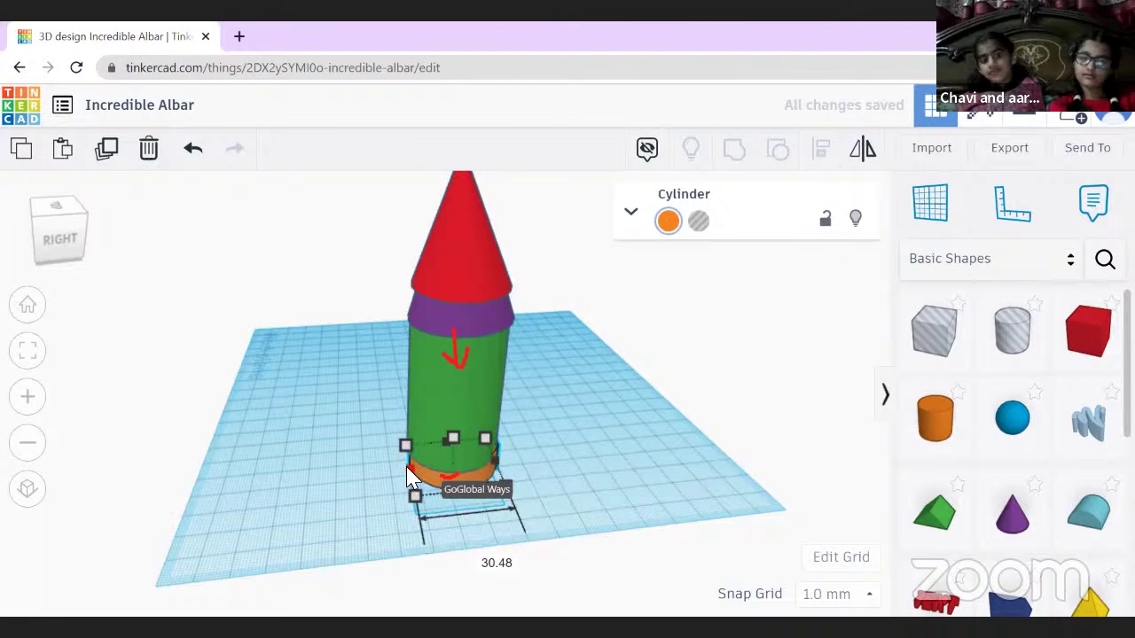
# Resize the orange base cylinder to 30 mm wide and lower it slightly beneath the green body.
pyautogui.moveTo(414, 496)
pyautogui.mouseDown()
pyautogui.moveTo(413, 514)
pyautogui.moveTo(413, 498)
pyautogui.mouseUp()
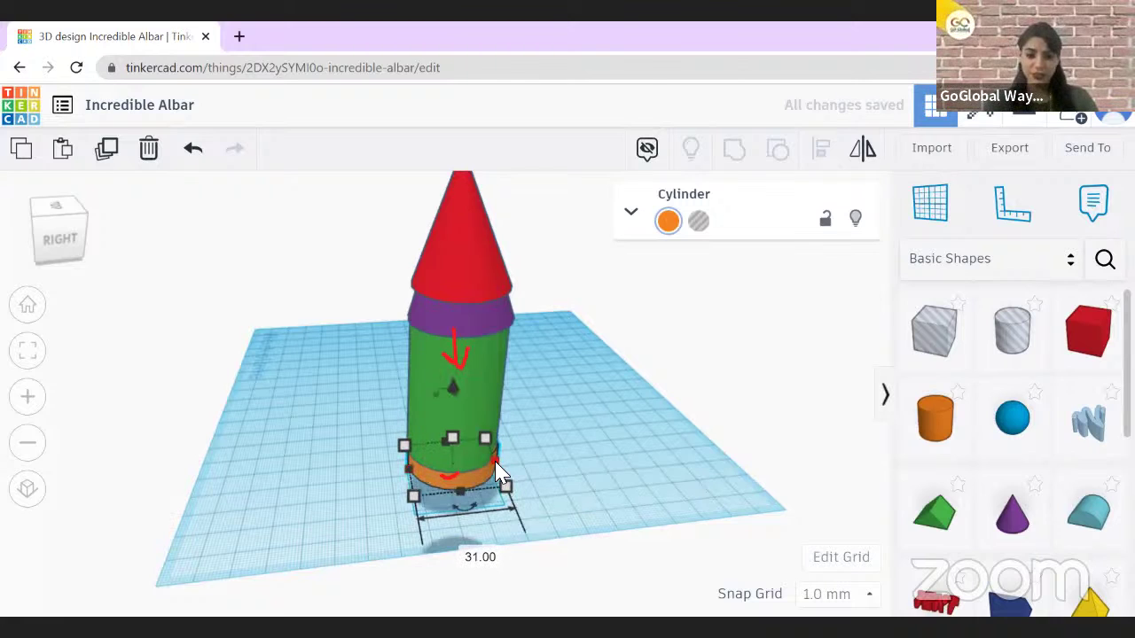
pyautogui.moveTo(495, 461); pyautogui.dragTo(494, 471)
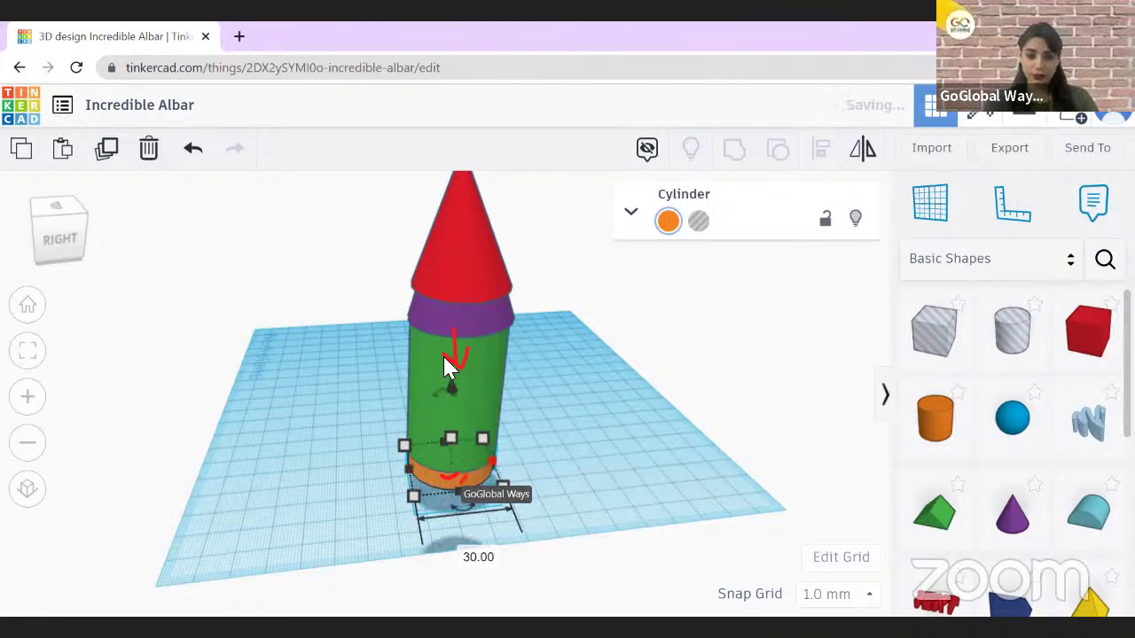
pyautogui.moveTo(450, 384); pyautogui.dragTo(452, 396)
pyautogui.click(622, 399)
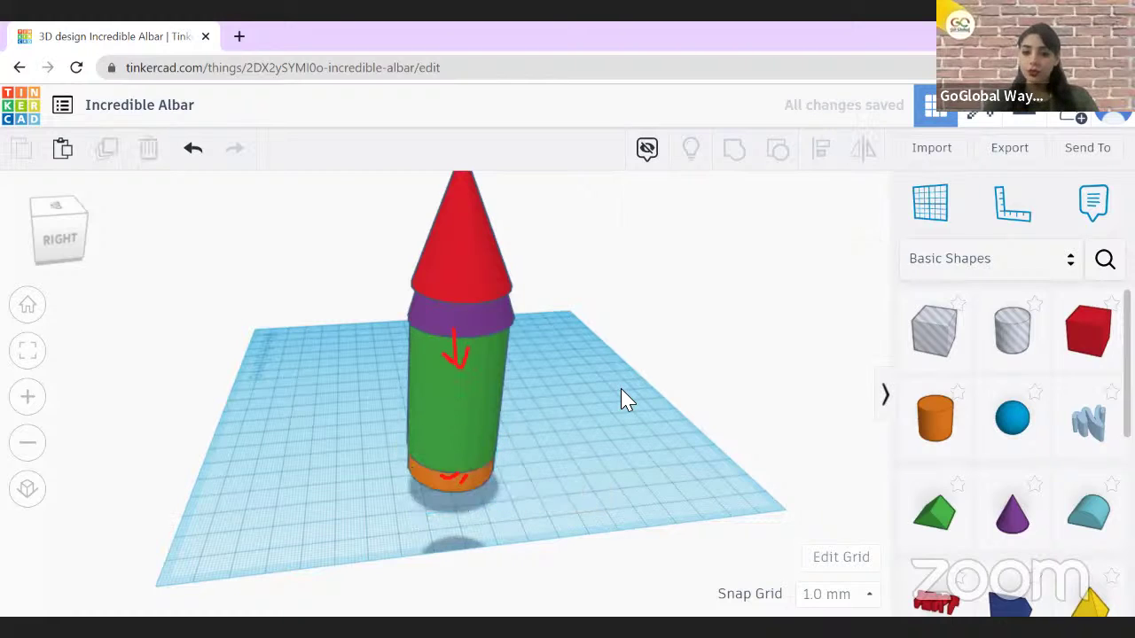